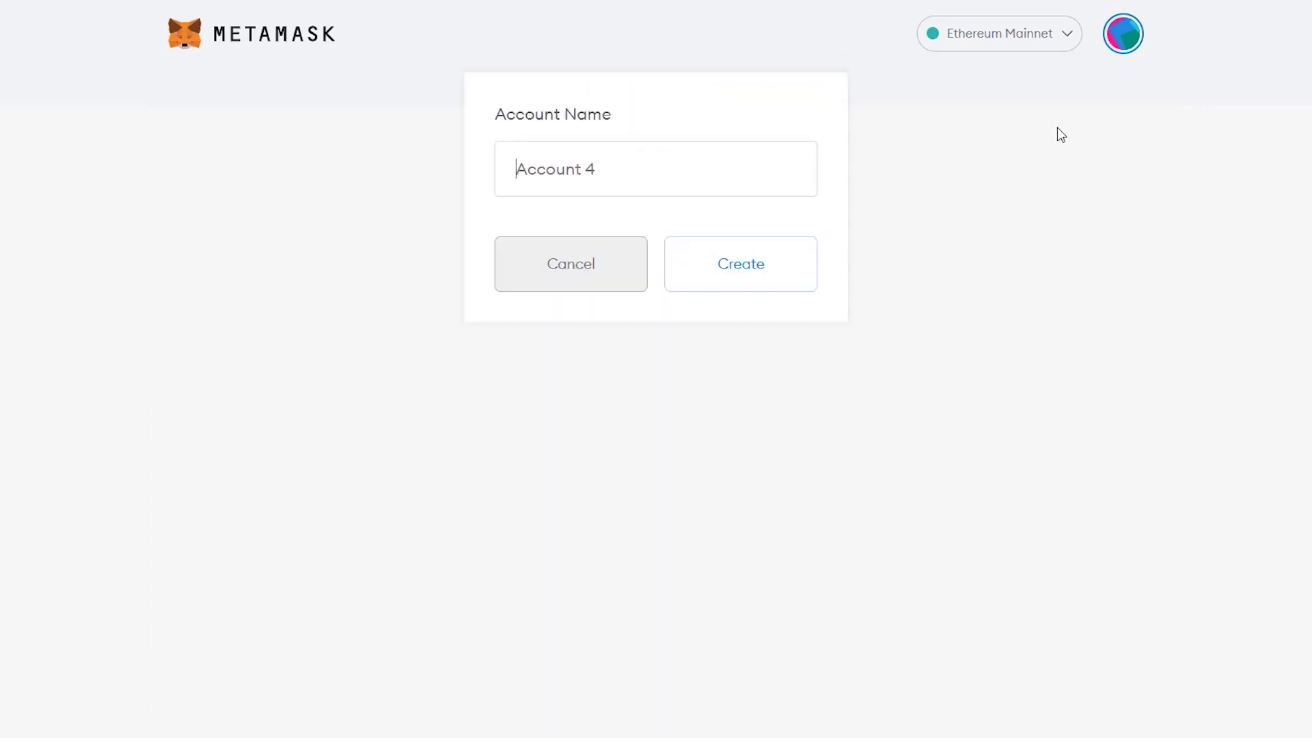
# - Browse the Import Account and Connect Hardware Wallet screens, then return to the 0 ETH home page
pyautogui.click(1124, 43)
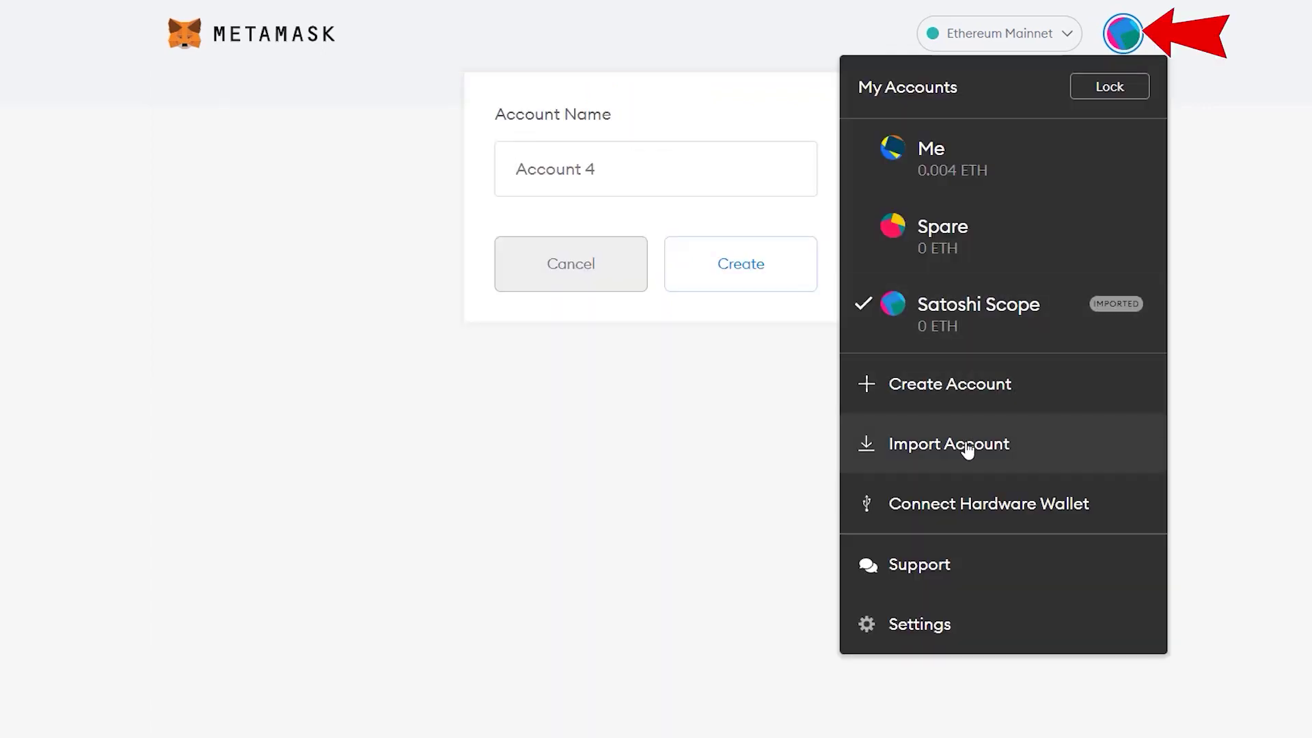
pyautogui.click(966, 444)
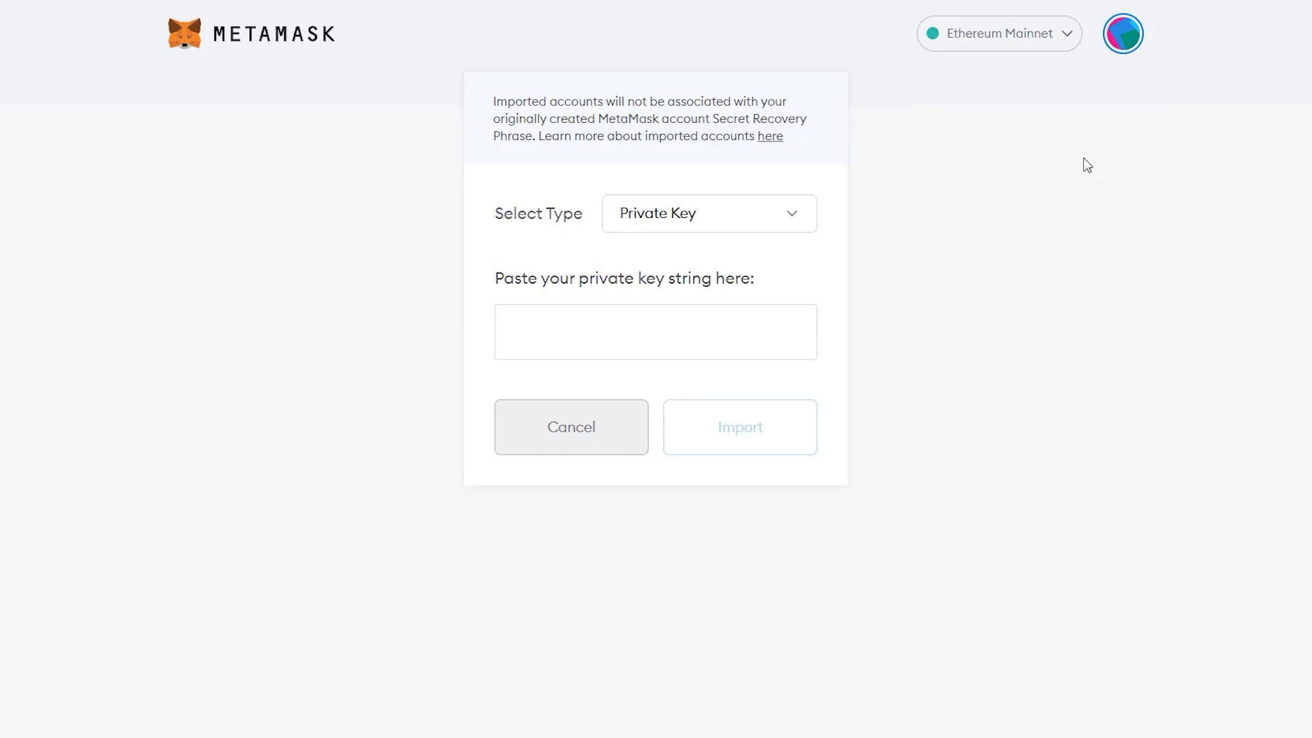
pyautogui.click(1124, 41)
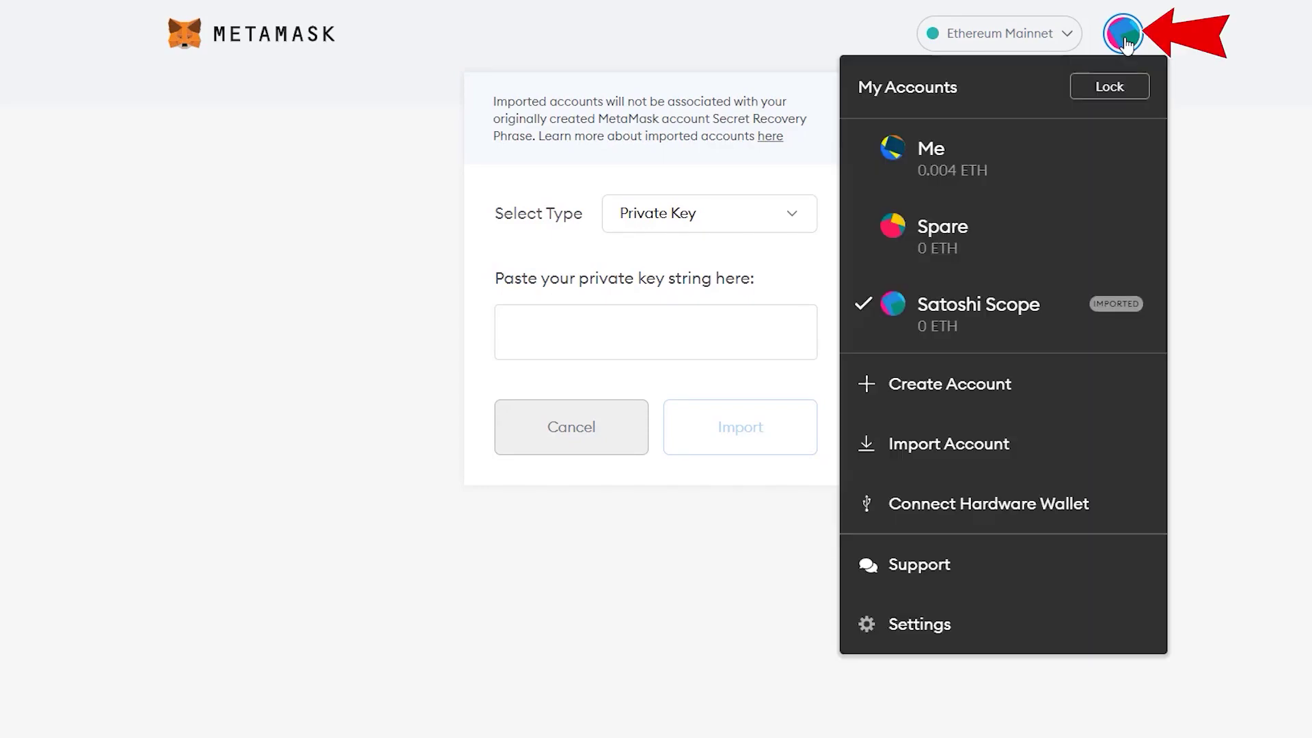
pyautogui.click(988, 519)
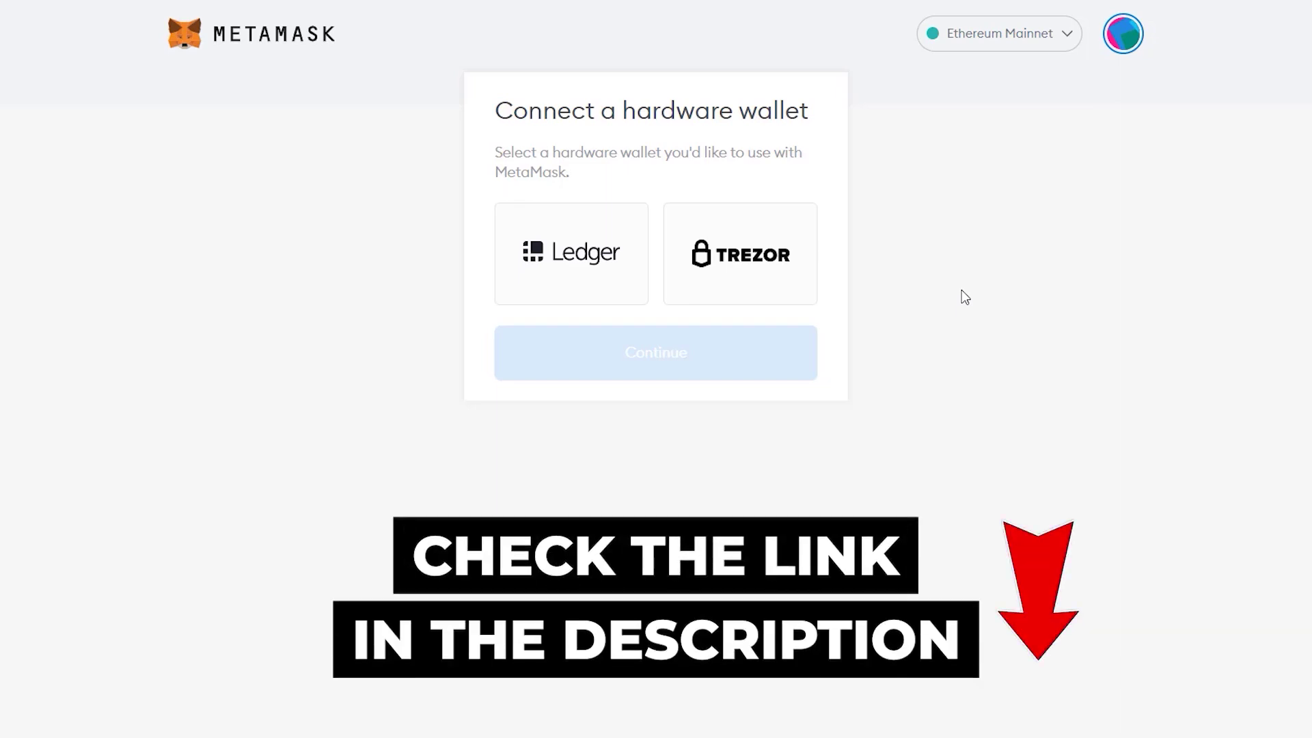
pyautogui.click(213, 62)
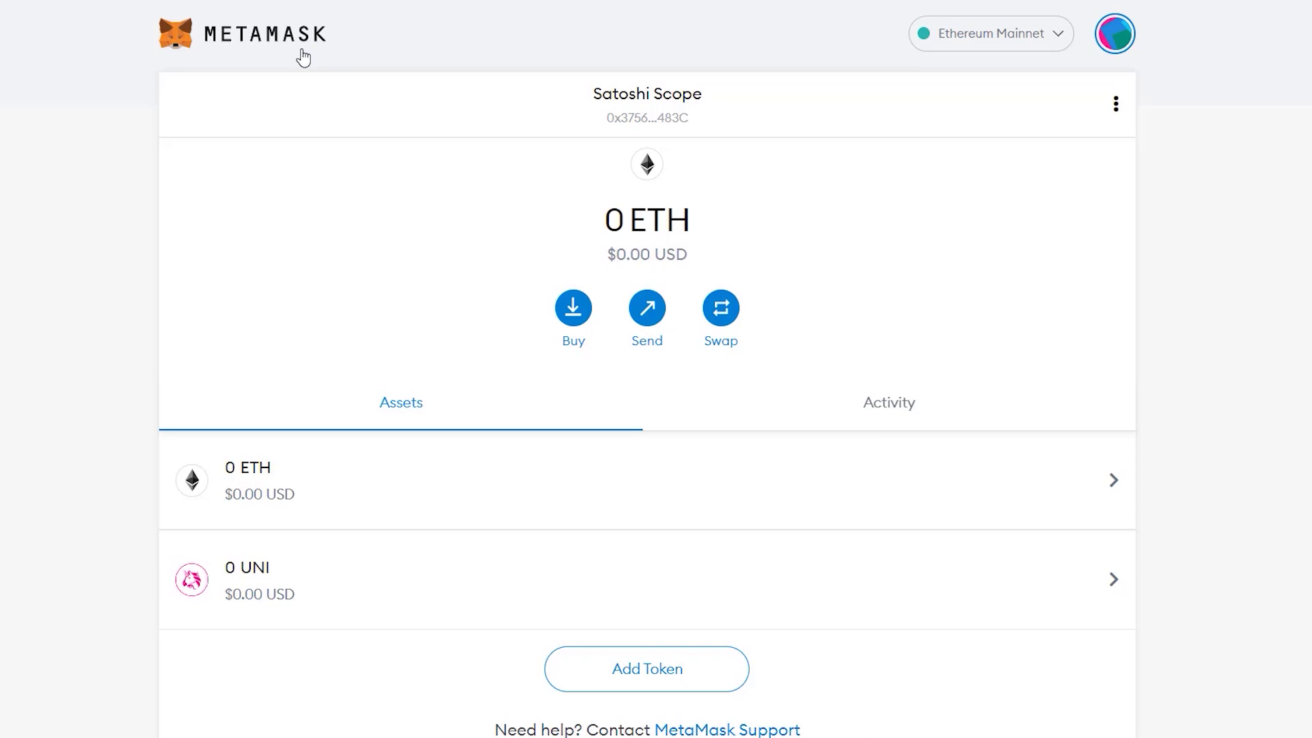
# - Choose Custom RPC from the network list to reach the blank New Network form
pyautogui.click(951, 46)
pyautogui.click(978, 592)
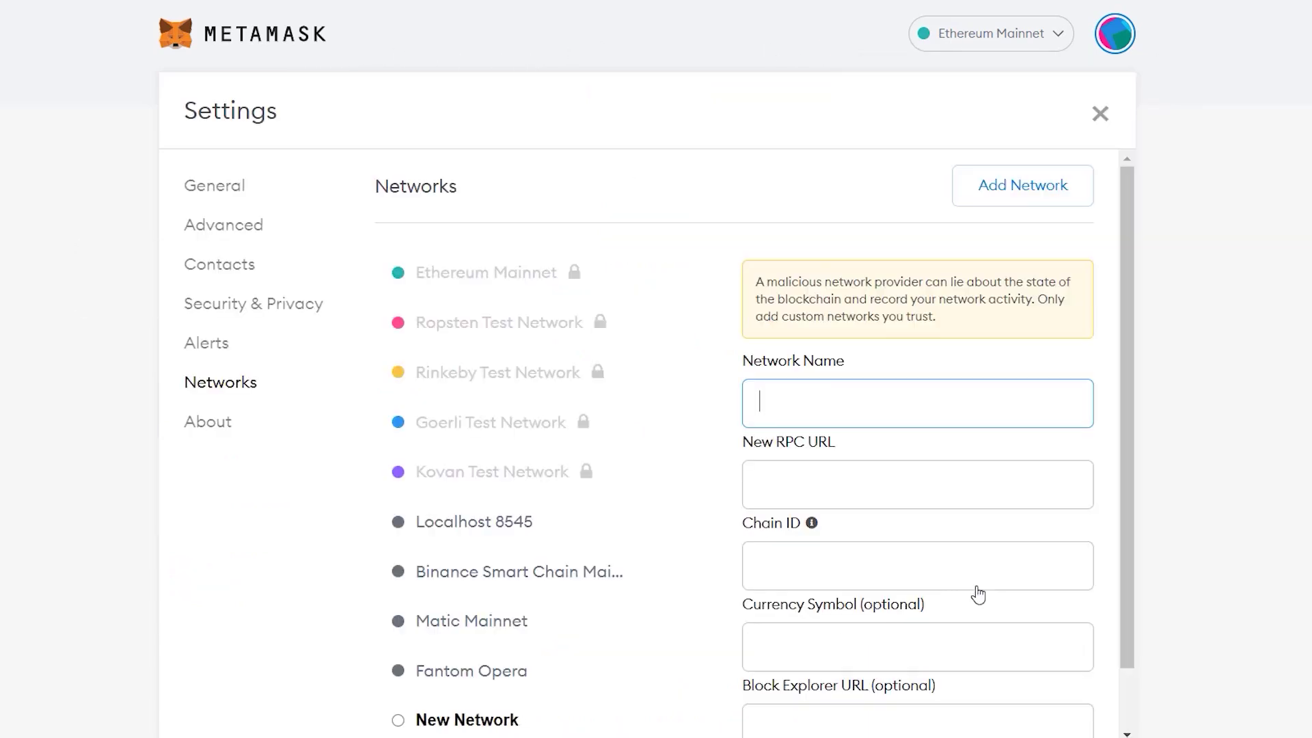
pyautogui.scroll(-1, 952, 574)
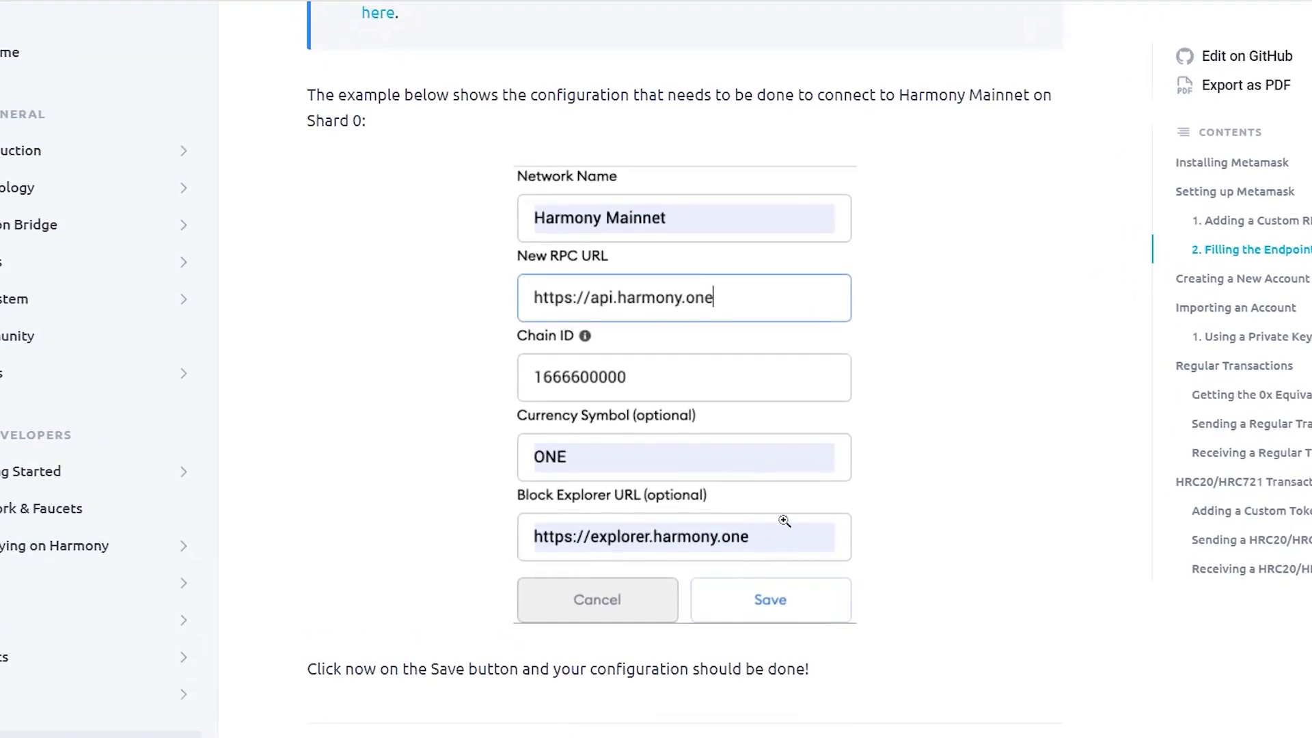
pyautogui.scroll(8, 779, 540)
pyautogui.moveTo(700, 167); pyautogui.dragTo(567, 164)
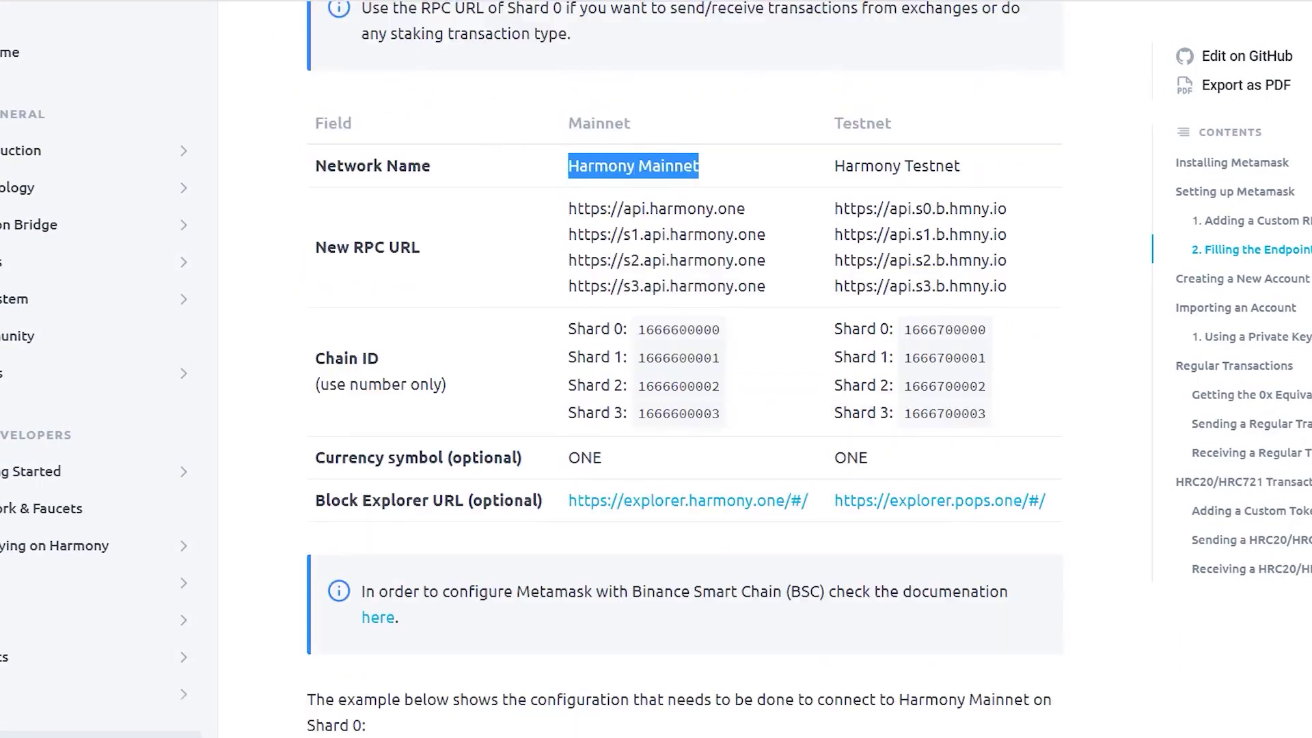
pyautogui.click(276, 178)
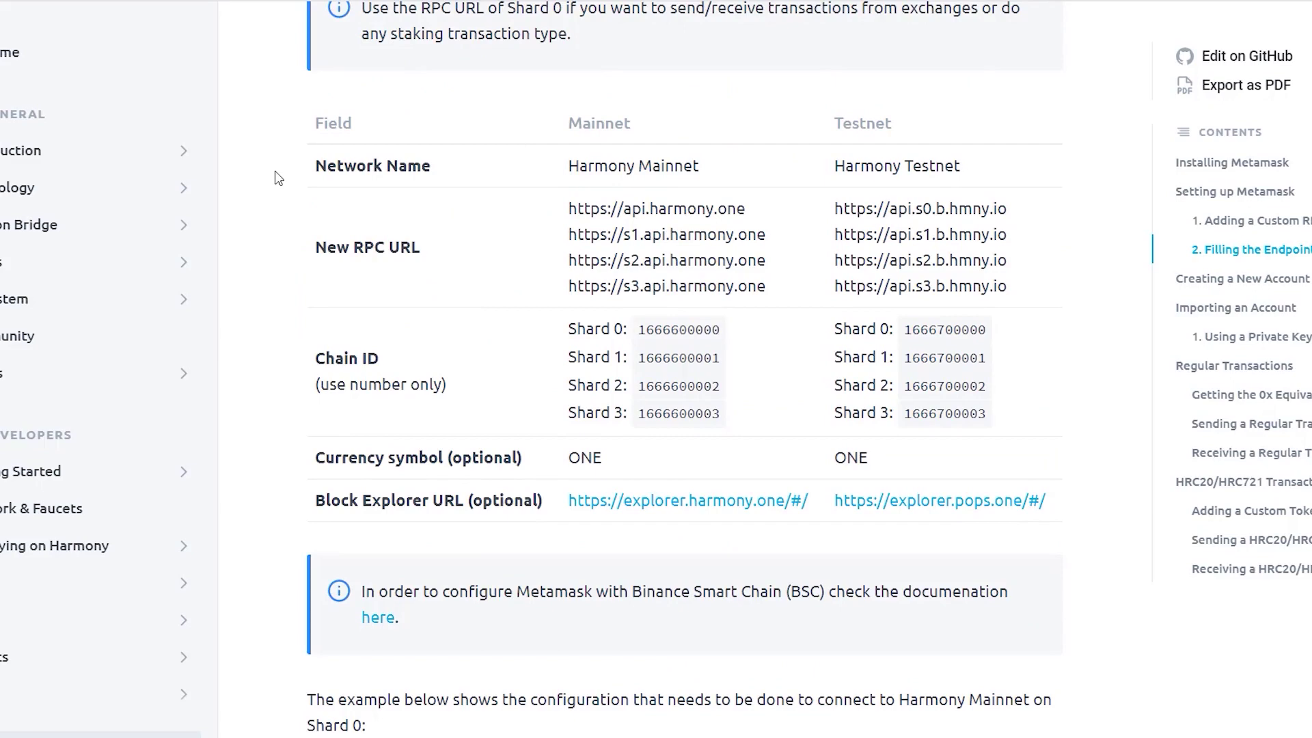
pyautogui.moveTo(638, 329); pyautogui.dragTo(737, 335)
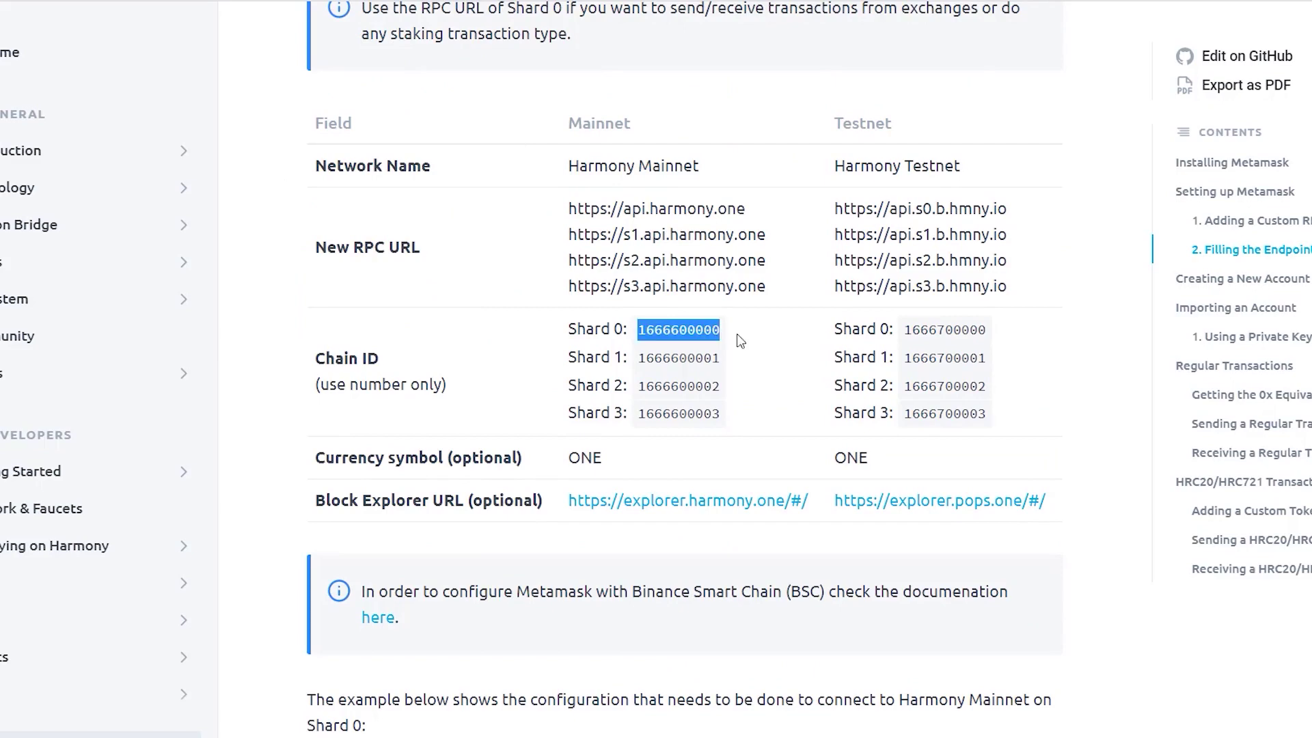
pyautogui.moveTo(747, 210); pyautogui.dragTo(567, 209)
pyautogui.moveTo(741, 336); pyautogui.dragTo(567, 332)
pyautogui.click(741, 347)
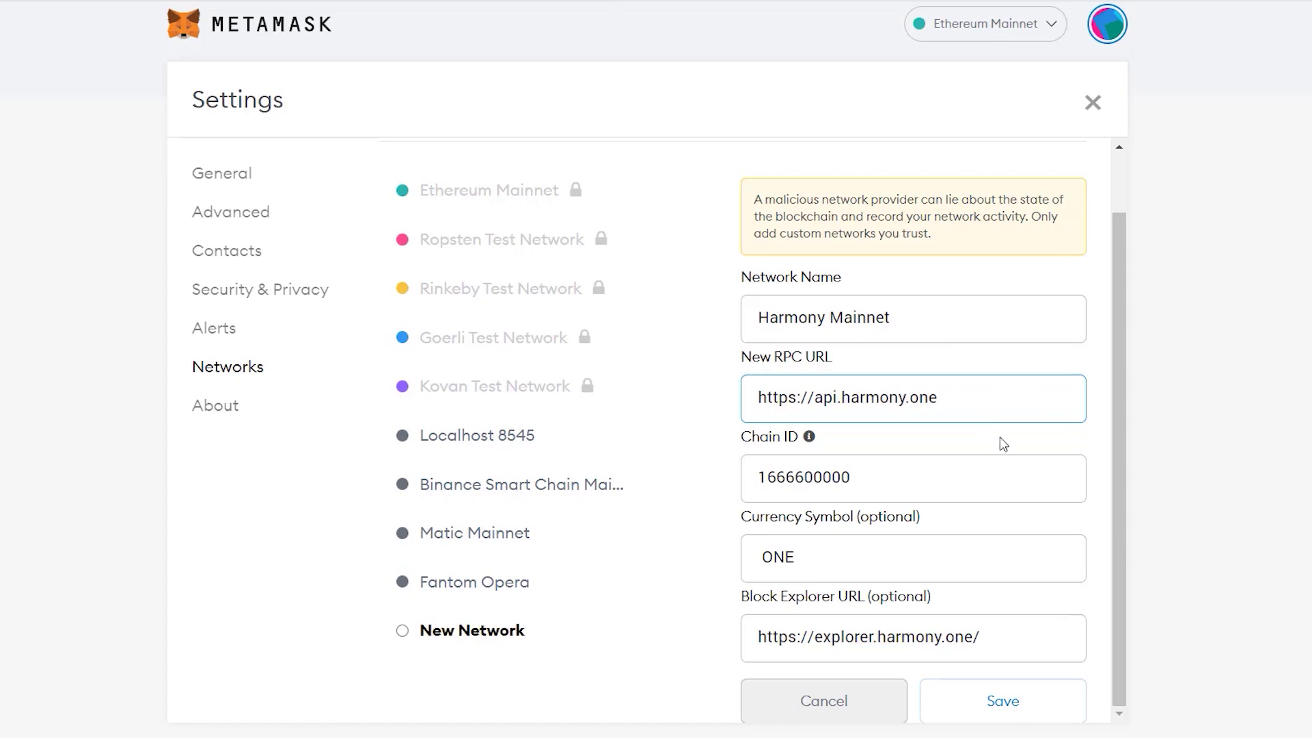
pyautogui.click(1037, 707)
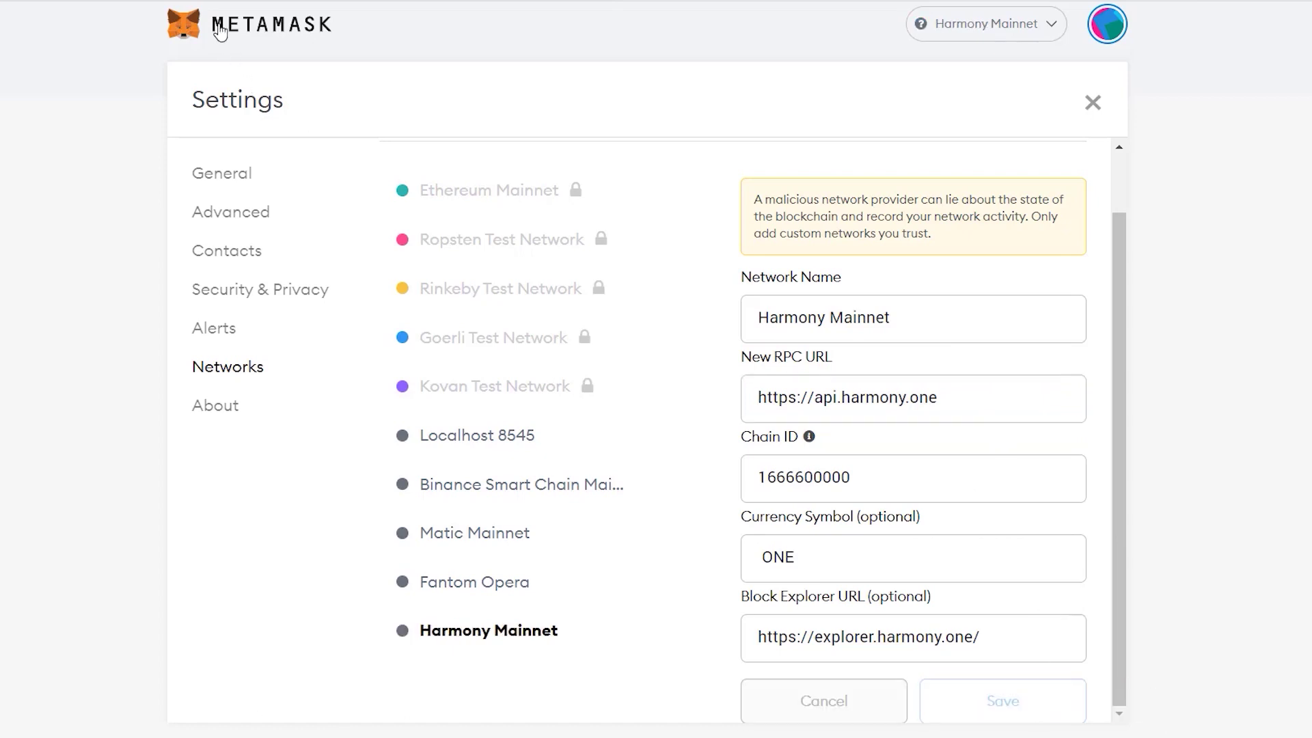
pyautogui.click(223, 34)
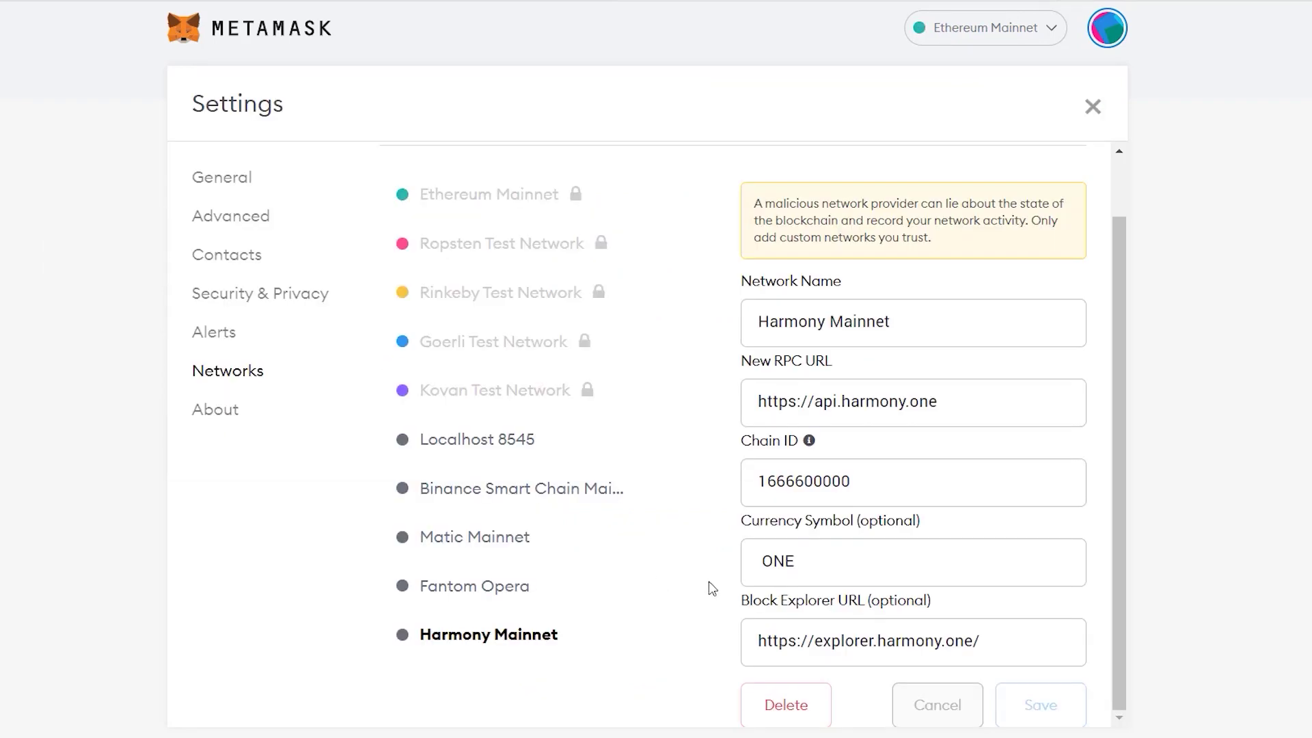
# - Delete Harmony Mainnet from MetaMask, leaving Ethereum Mainnet active
pyautogui.click(786, 703)
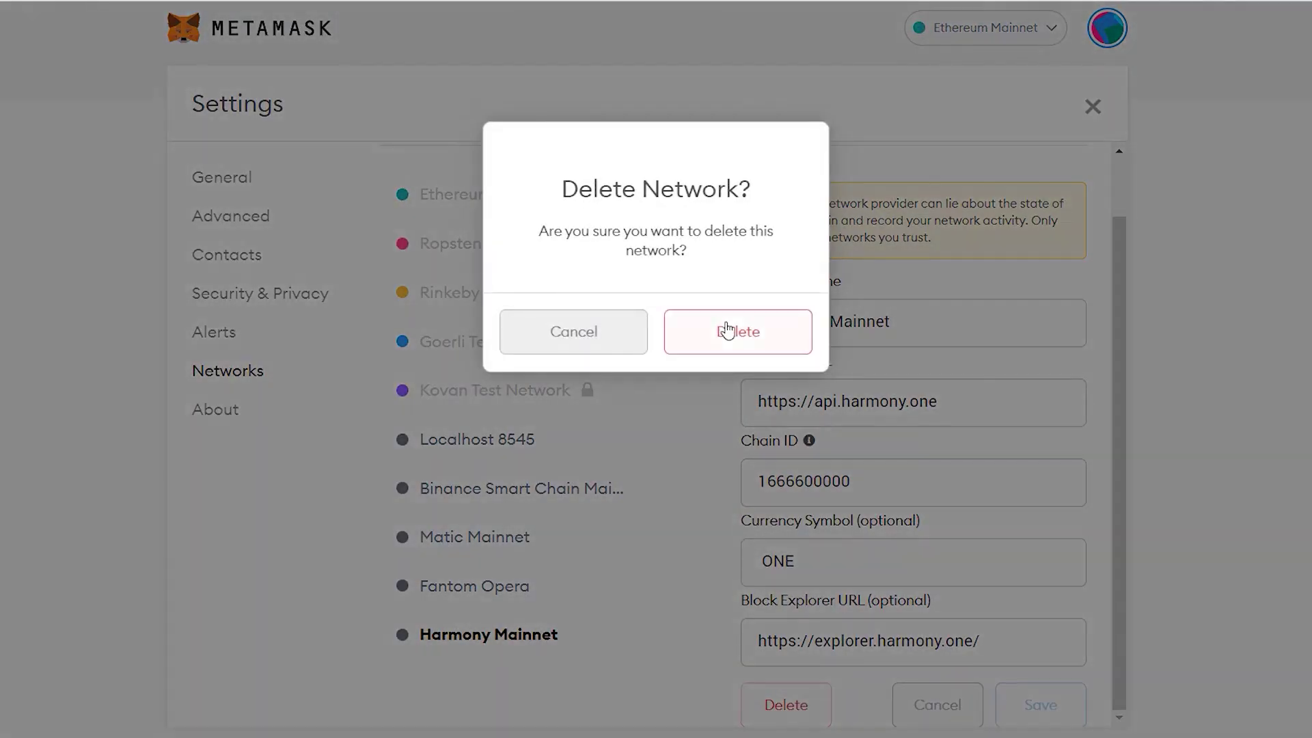
pyautogui.click(724, 329)
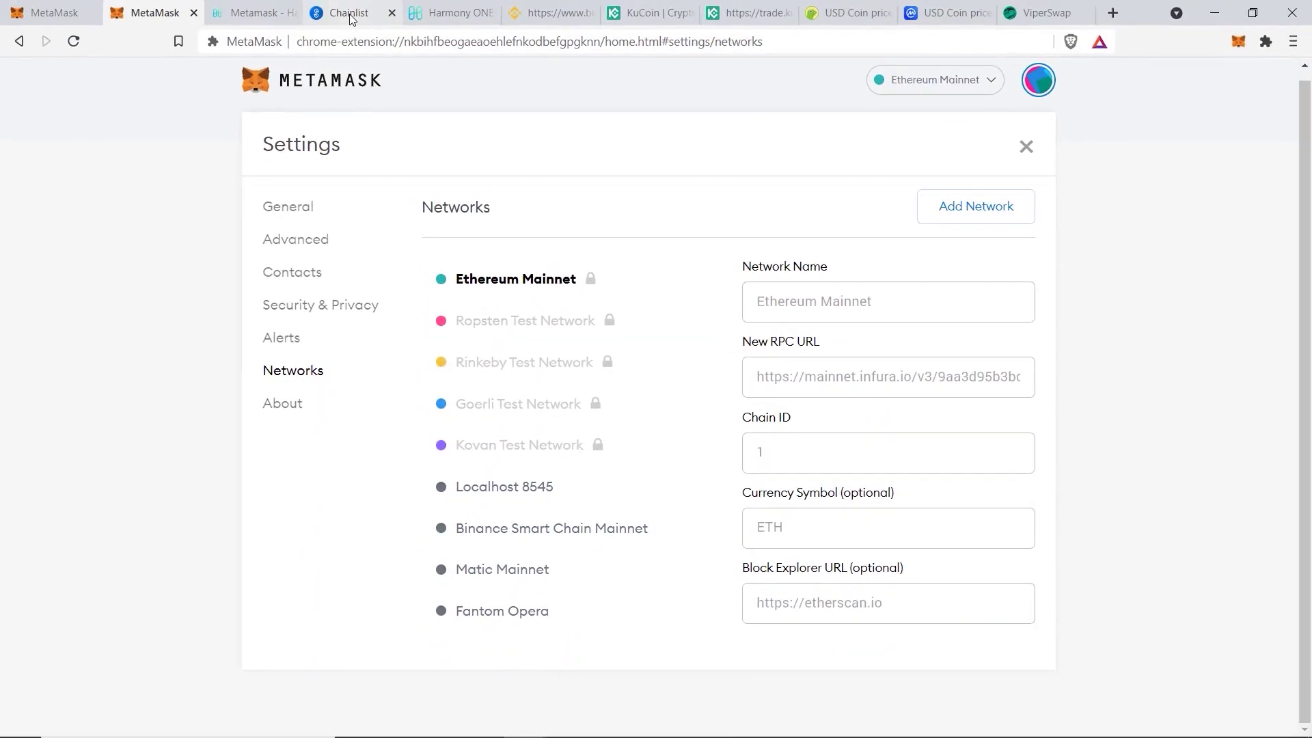
pyautogui.click(334, 3)
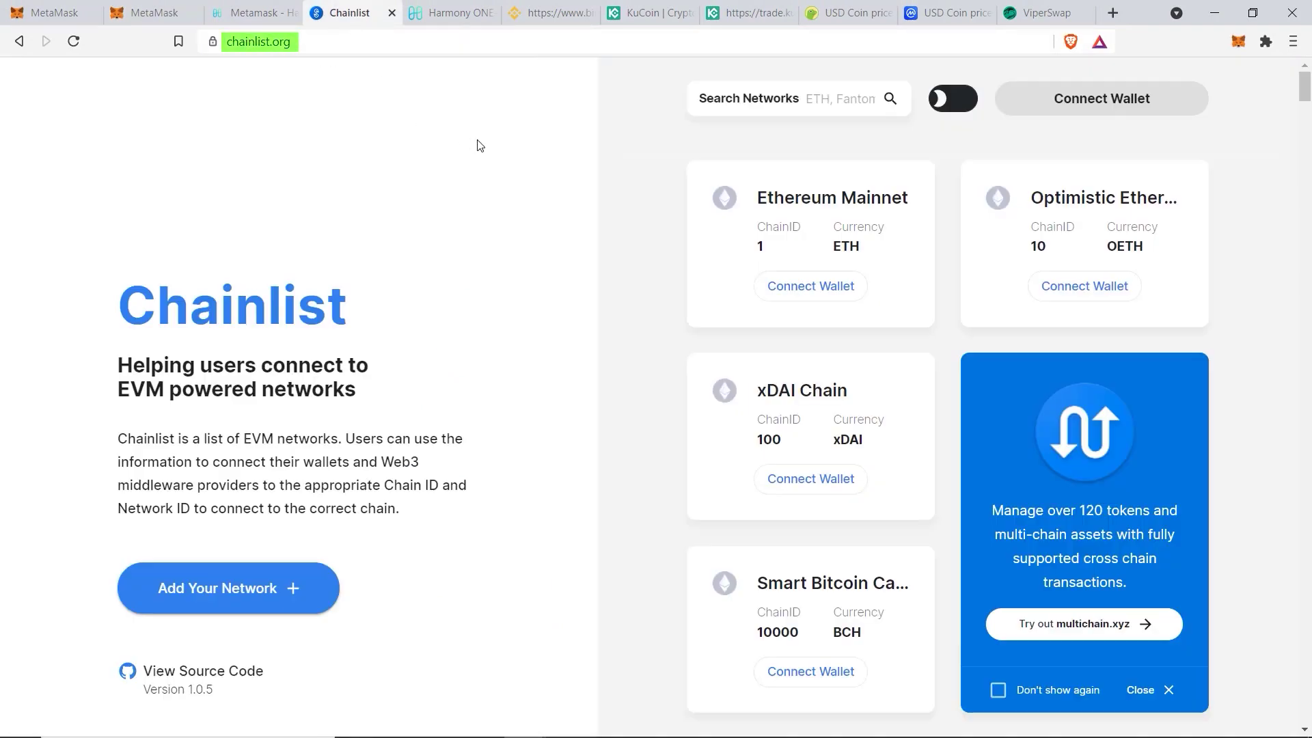
# - Search Chainlist for 'harmony' and connect the MetaMask wallet
pyautogui.click(817, 98)
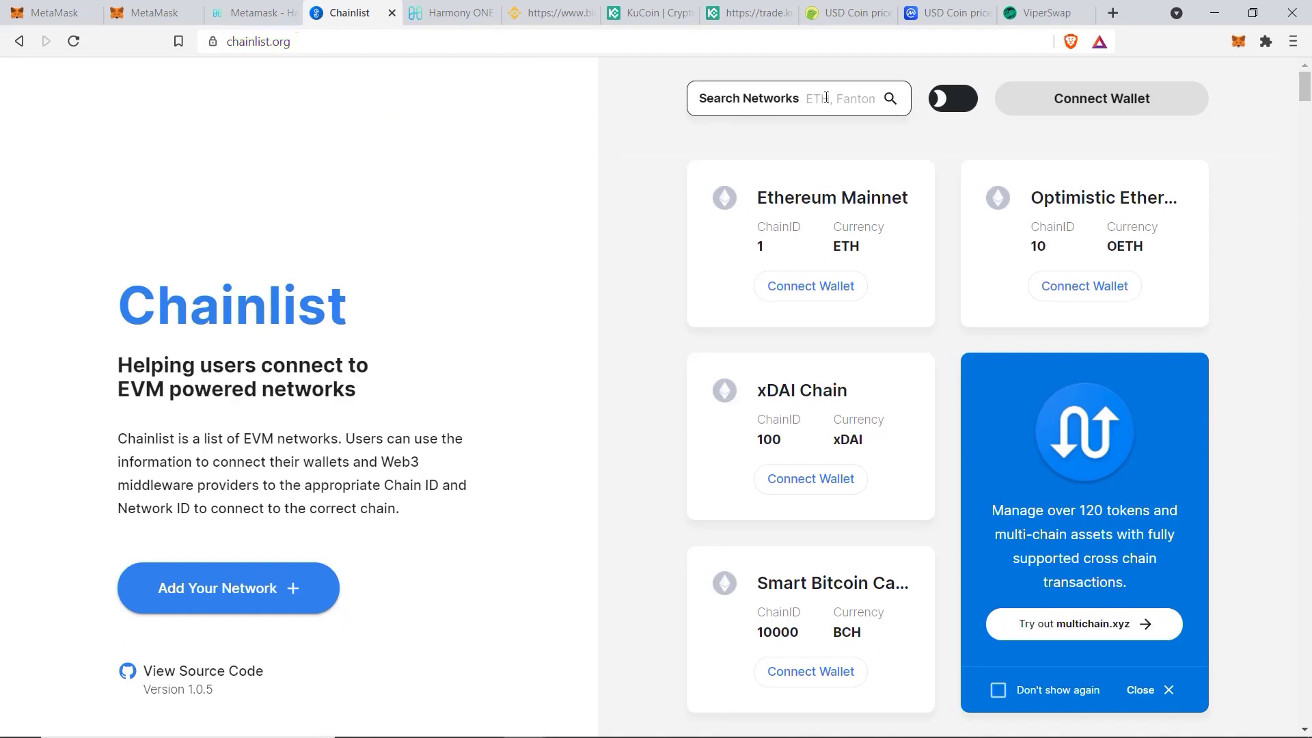
pyautogui.click(826, 97)
pyautogui.write('harmony')
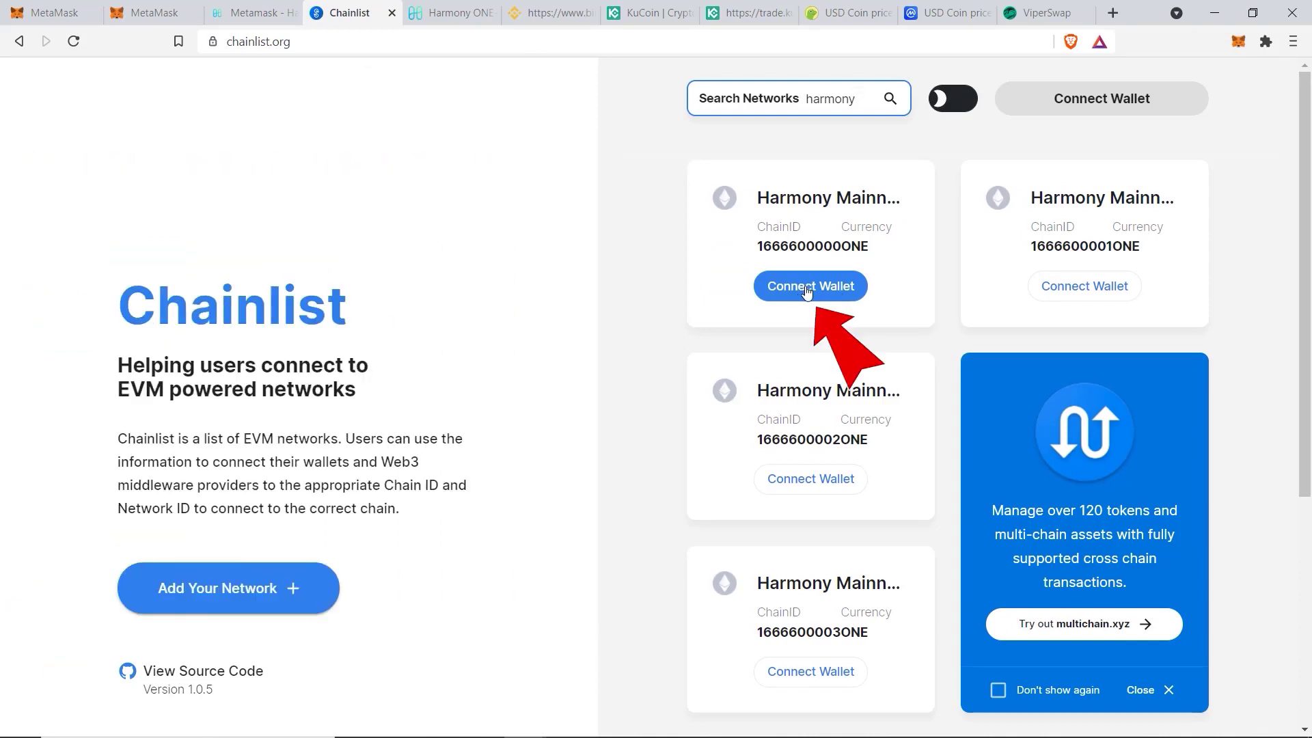
pyautogui.click(807, 287)
# - Add Harmony Mainnet Shard 0 to MetaMask, approve it, and make it the active network
pyautogui.click(807, 287)
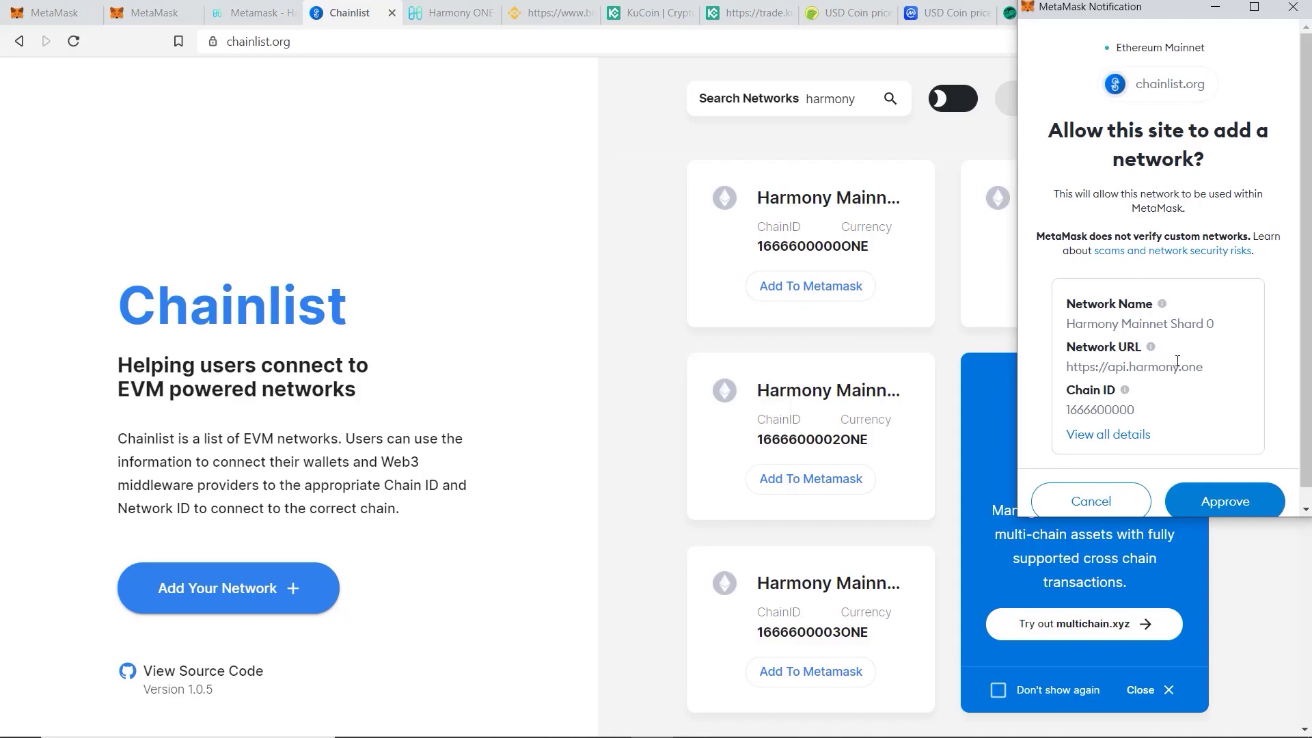
pyautogui.scroll(-1, 1172, 363)
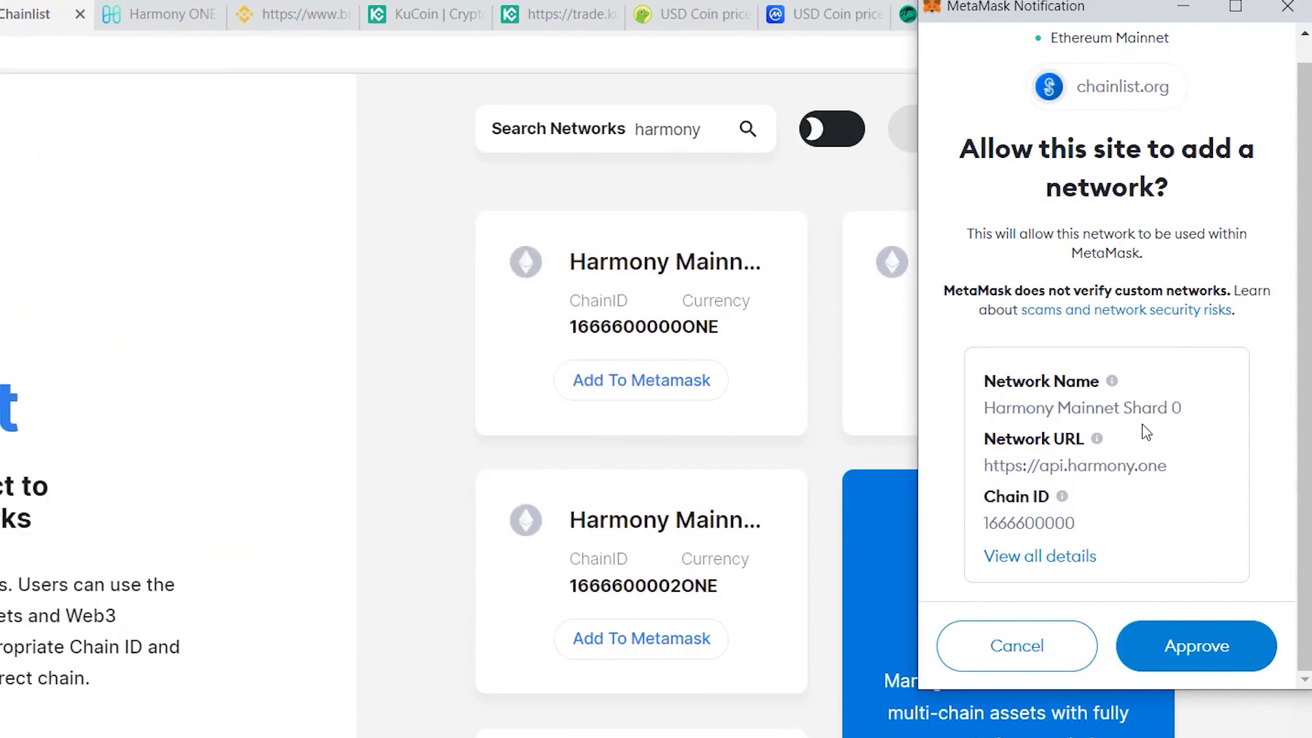
pyautogui.click(1192, 646)
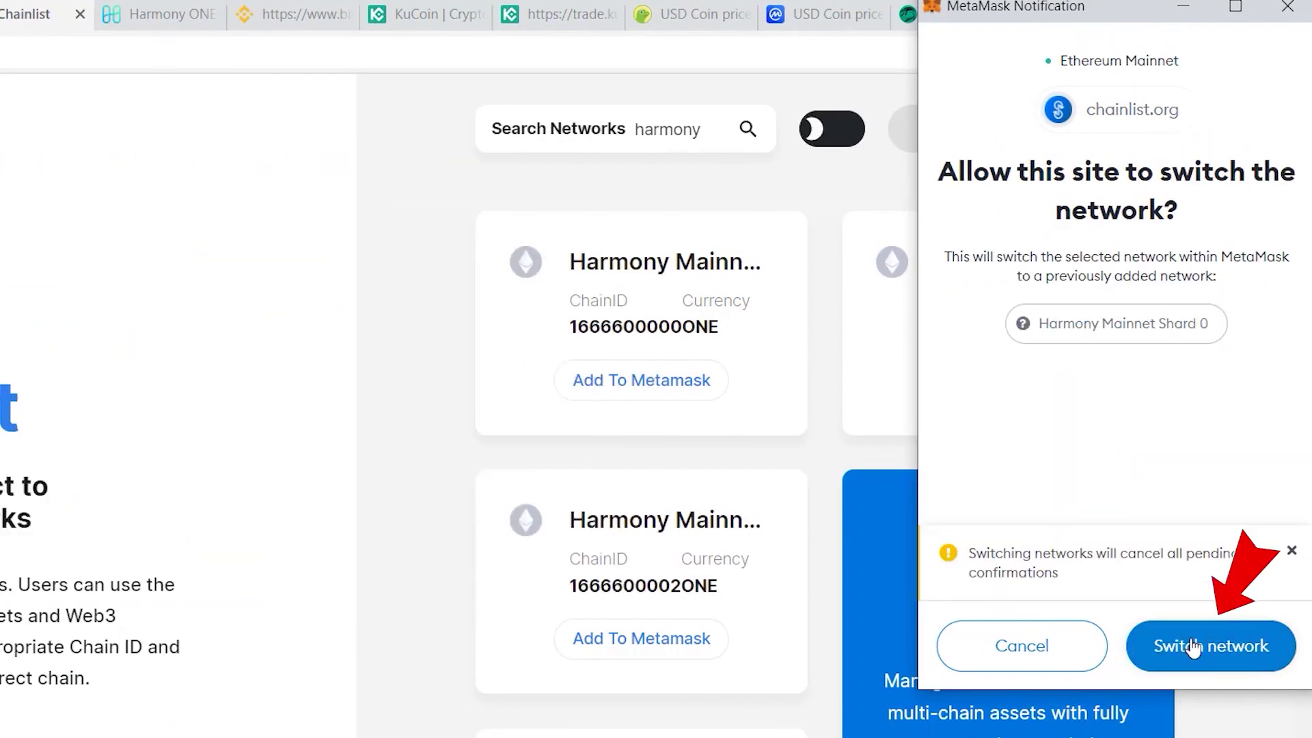
pyautogui.click(1227, 663)
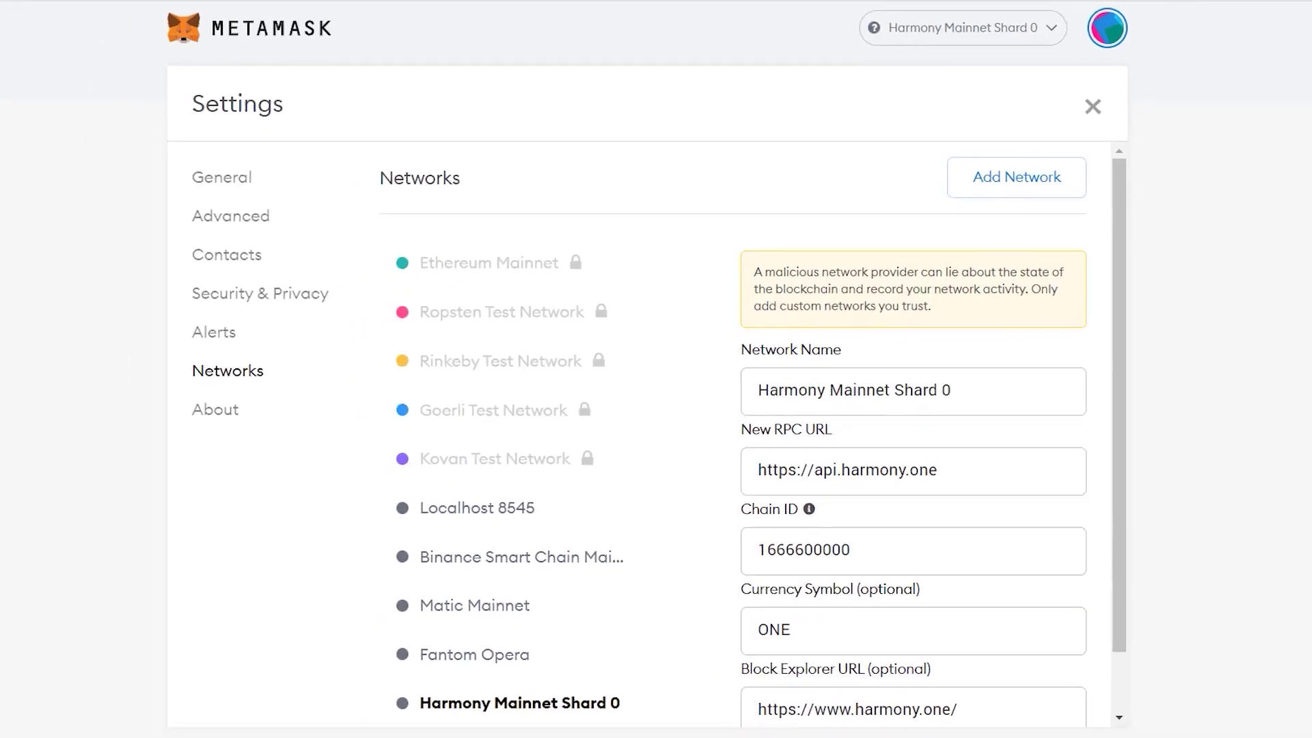
# - Open and close the network list to confirm Harmony Mainnet Shard 0 is active
pyautogui.click(1006, 42)
pyautogui.click(1005, 43)
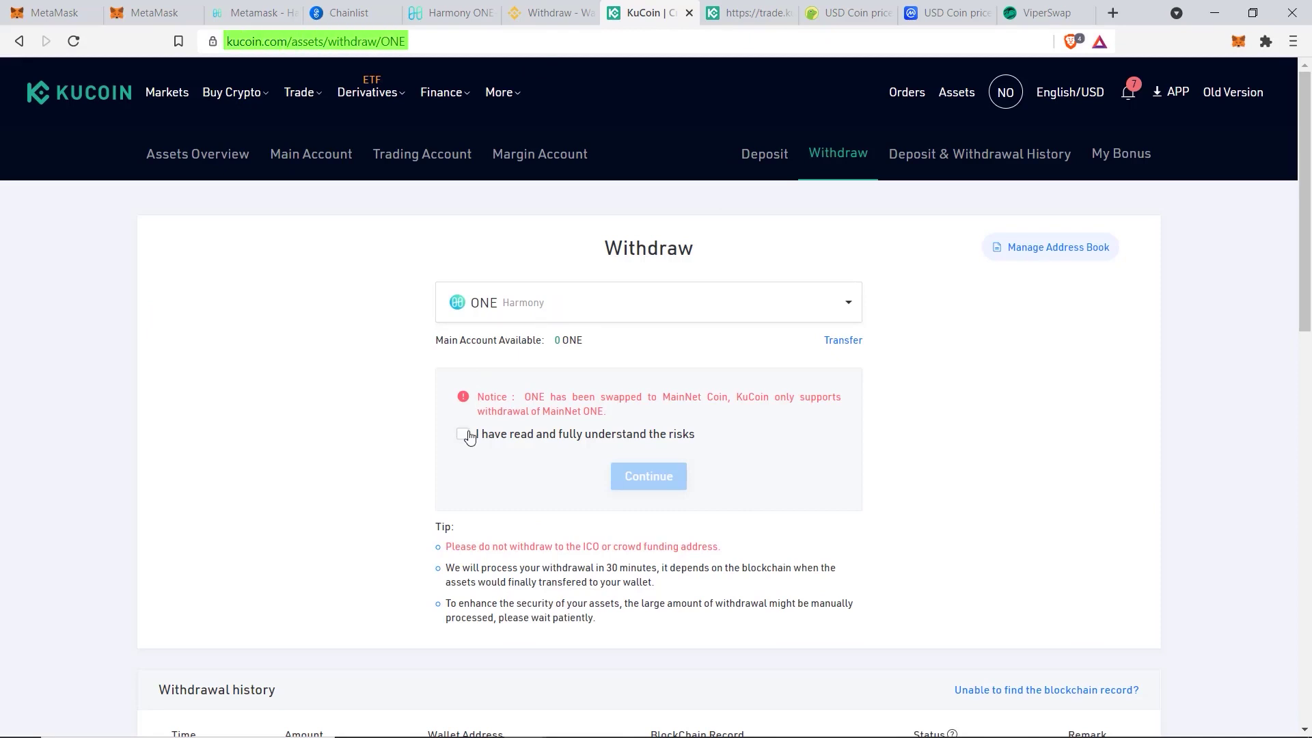
# - Accept the ONE withdrawal risk notice, then go to the ONE/USDT spot trading page
pyautogui.click(464, 435)
pyautogui.click(643, 481)
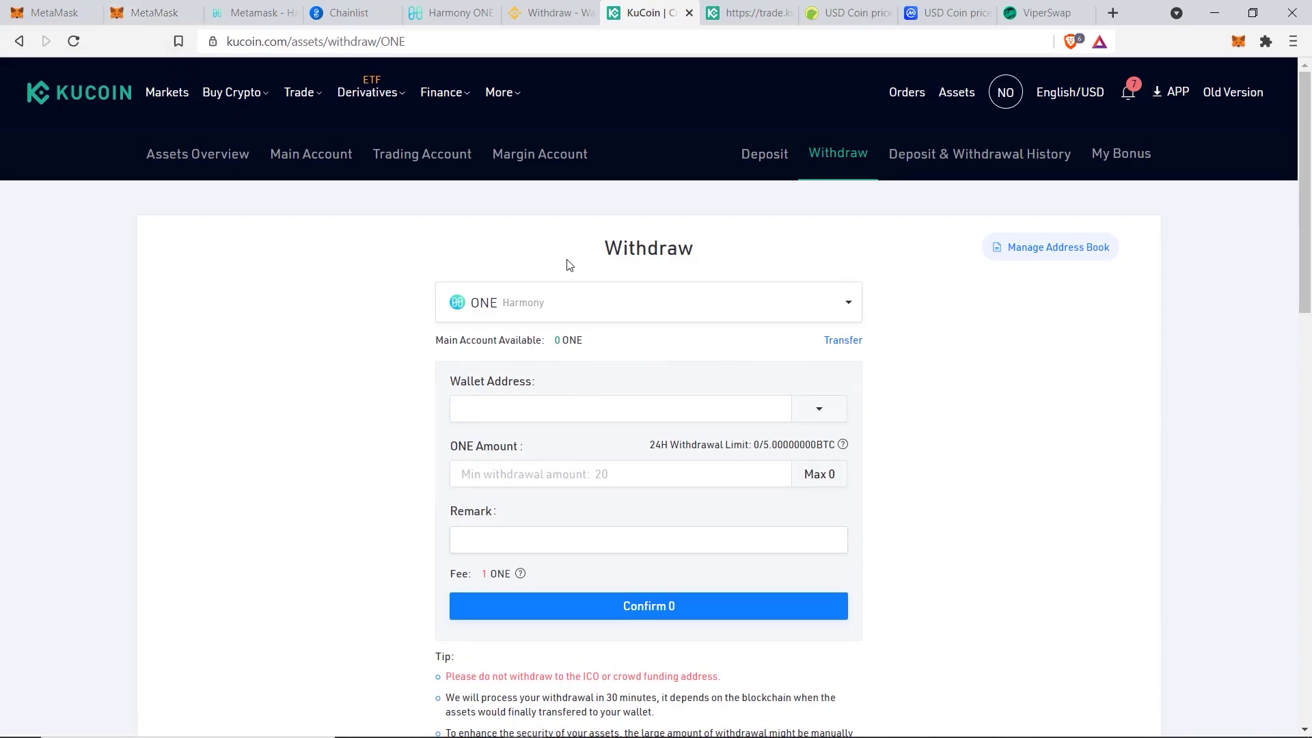
pyautogui.click(745, 13)
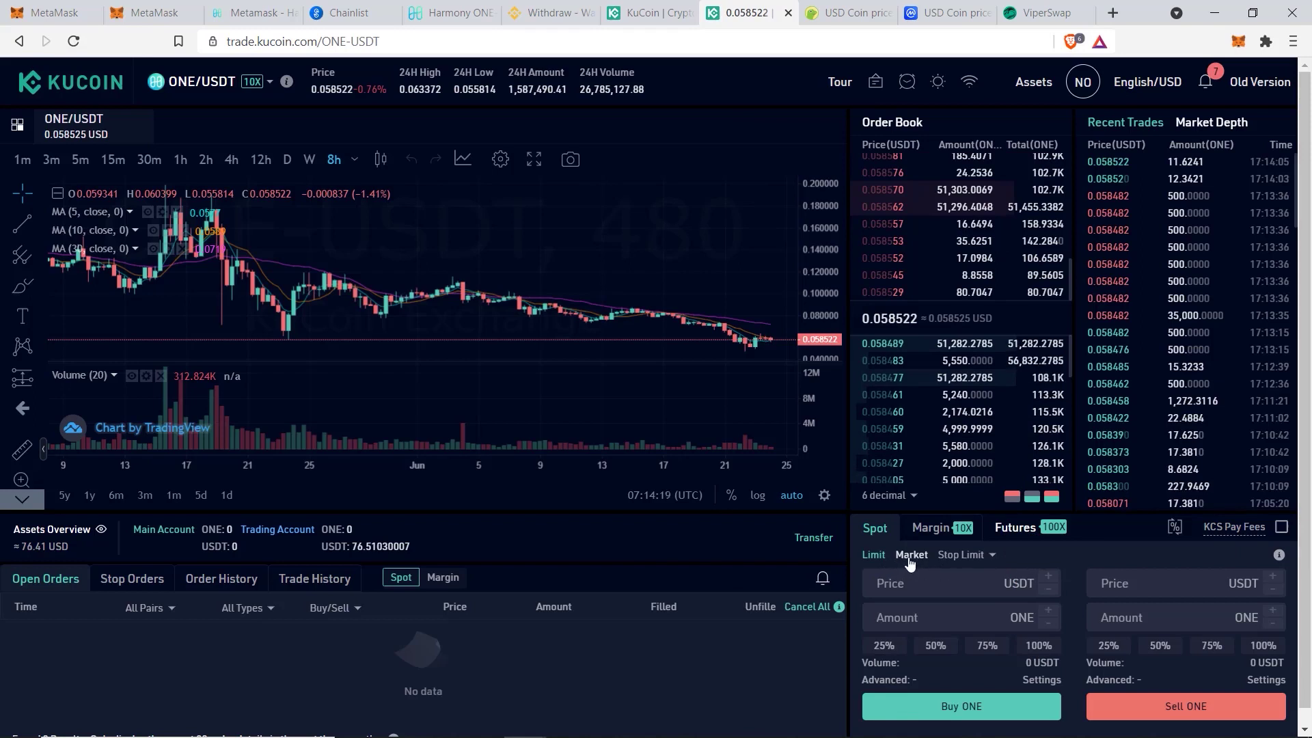
# - Market-buy ONE with 10 USDT, receiving 170.81705987 ONE in the trading account
pyautogui.click(911, 556)
pyautogui.click(981, 618)
pyautogui.write('10')
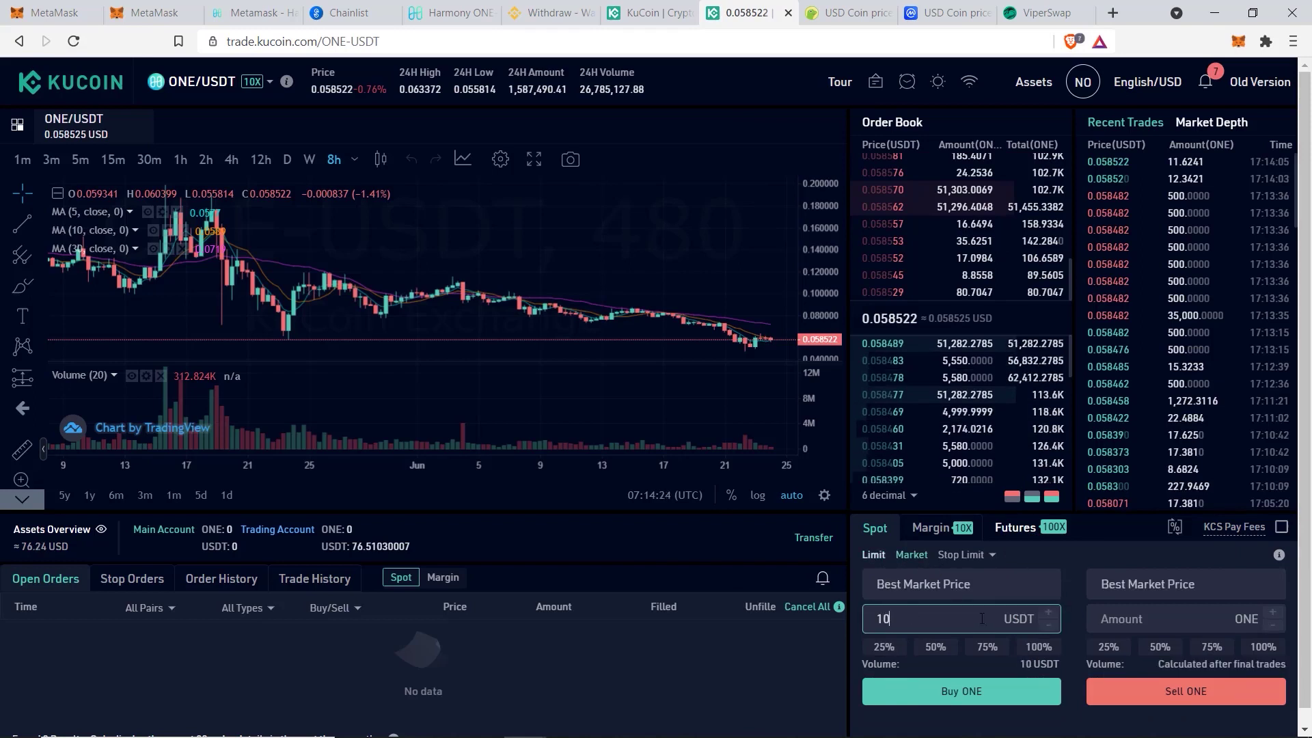
pyautogui.click(946, 691)
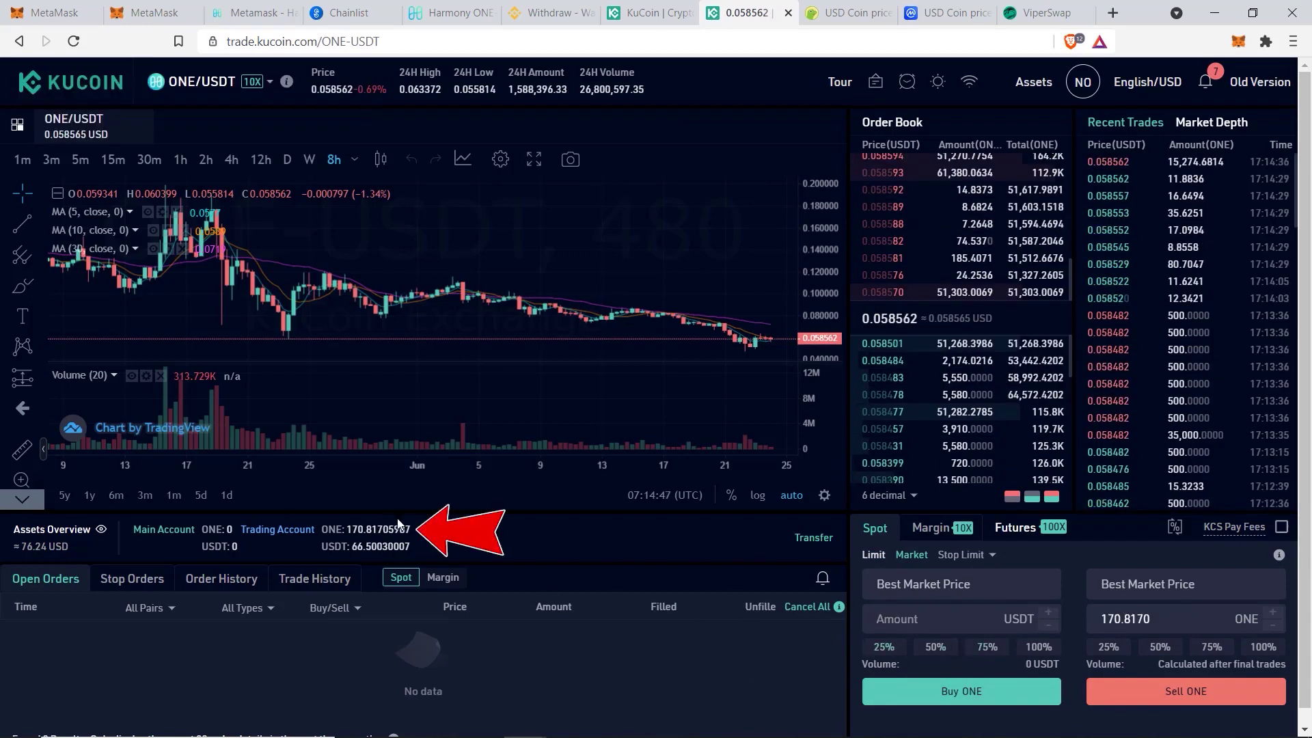
pyautogui.moveTo(410, 530); pyautogui.dragTo(356, 530)
pyautogui.moveTo(357, 529); pyautogui.dragTo(346, 529)
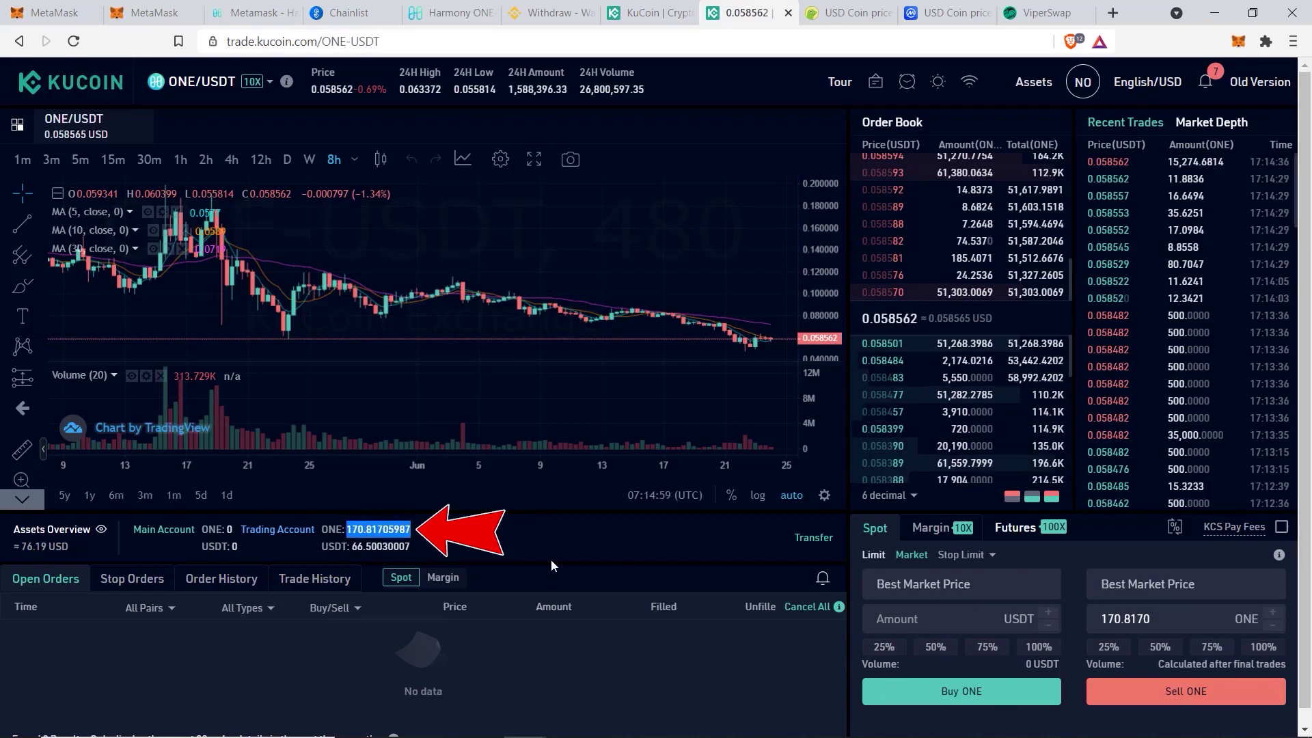
pyautogui.click(653, 17)
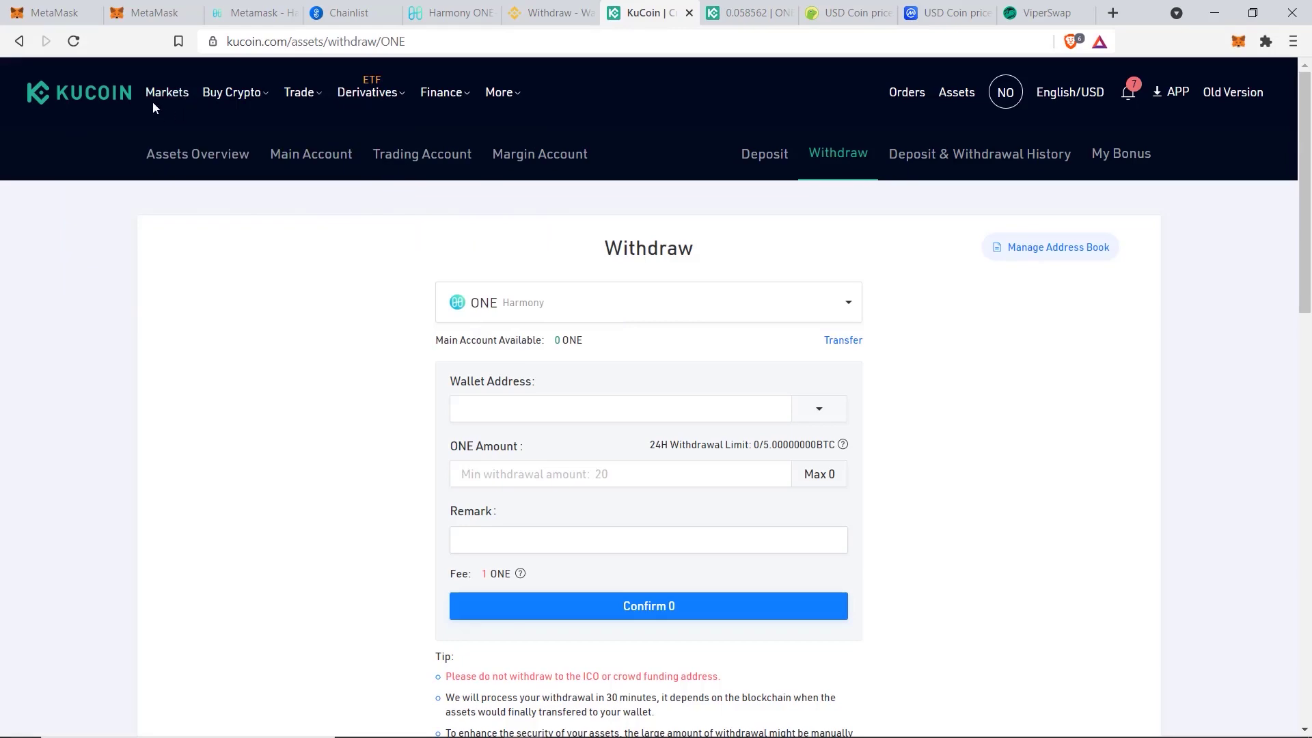
# - Transfer all 170.81705987 ONE from the trading account to the main account
pyautogui.click(843, 340)
pyautogui.click(859, 456)
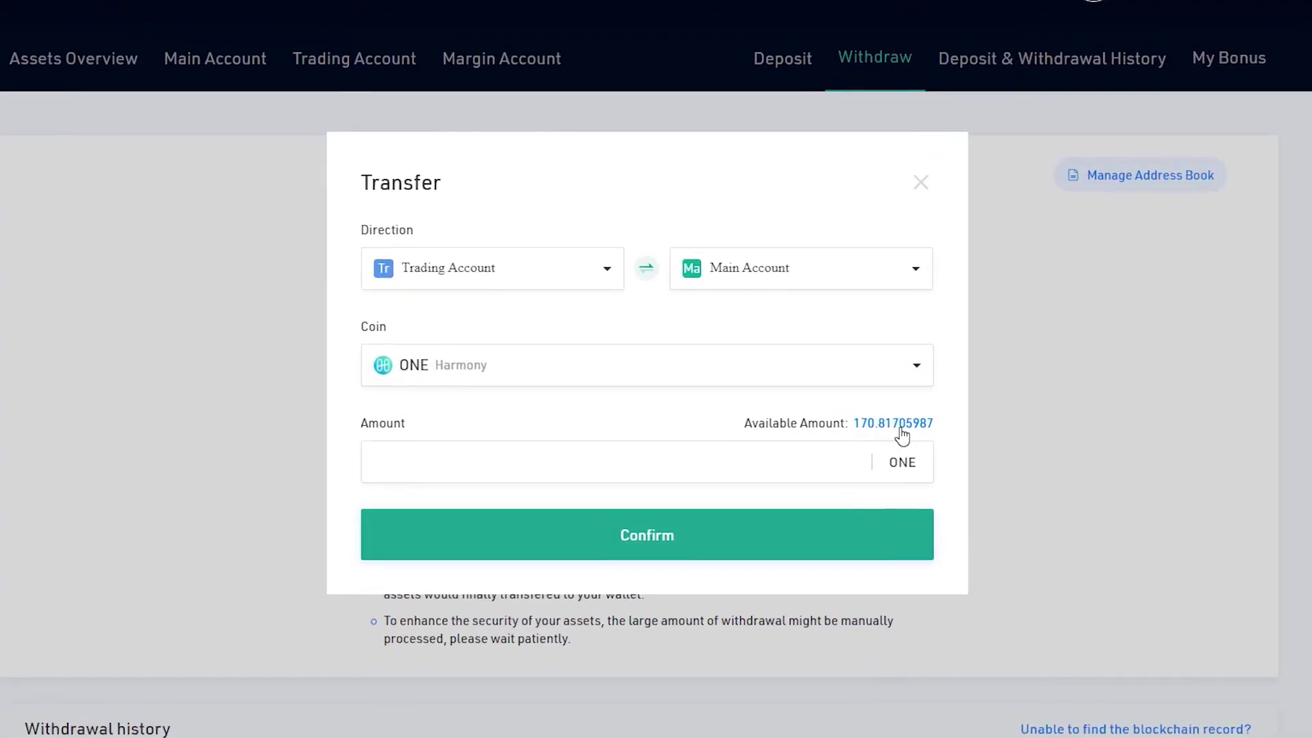
pyautogui.click(632, 537)
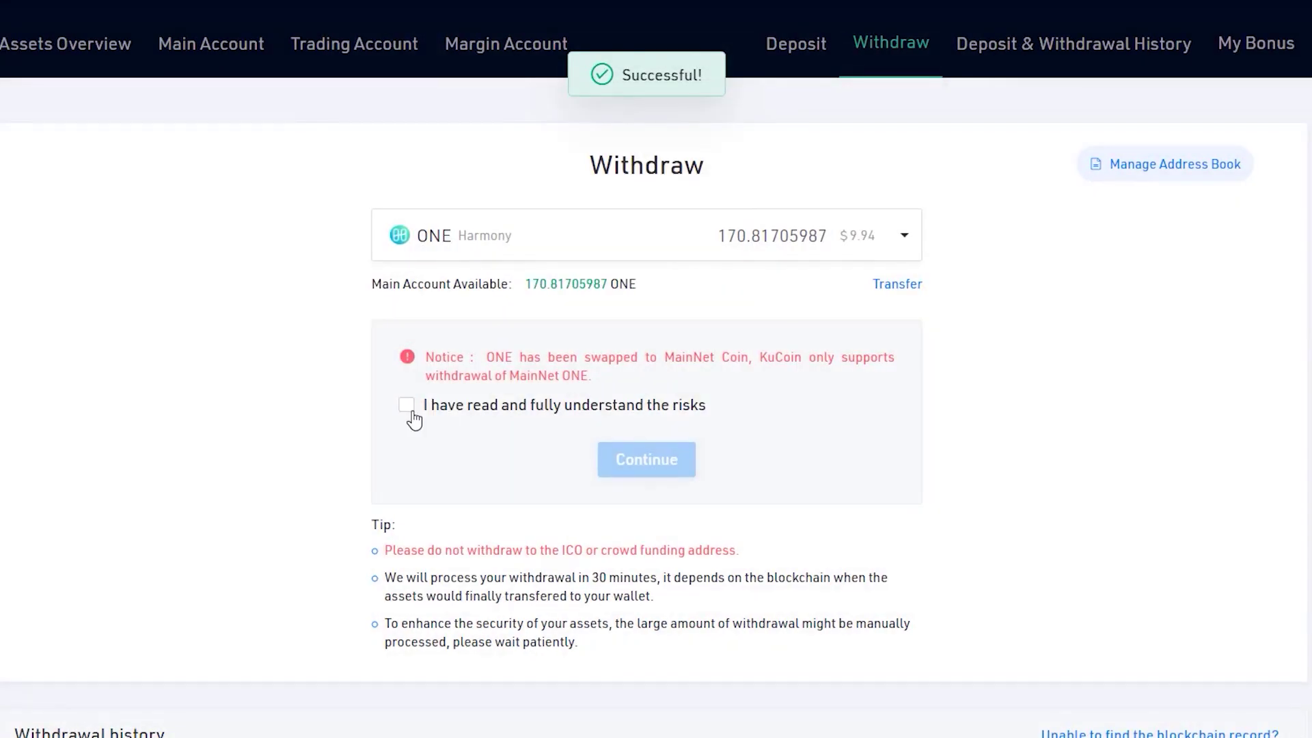
# - Accept the withdrawal risk notice to reveal the address form, allowing up to 169.81705987 ONE
pyautogui.click(402, 410)
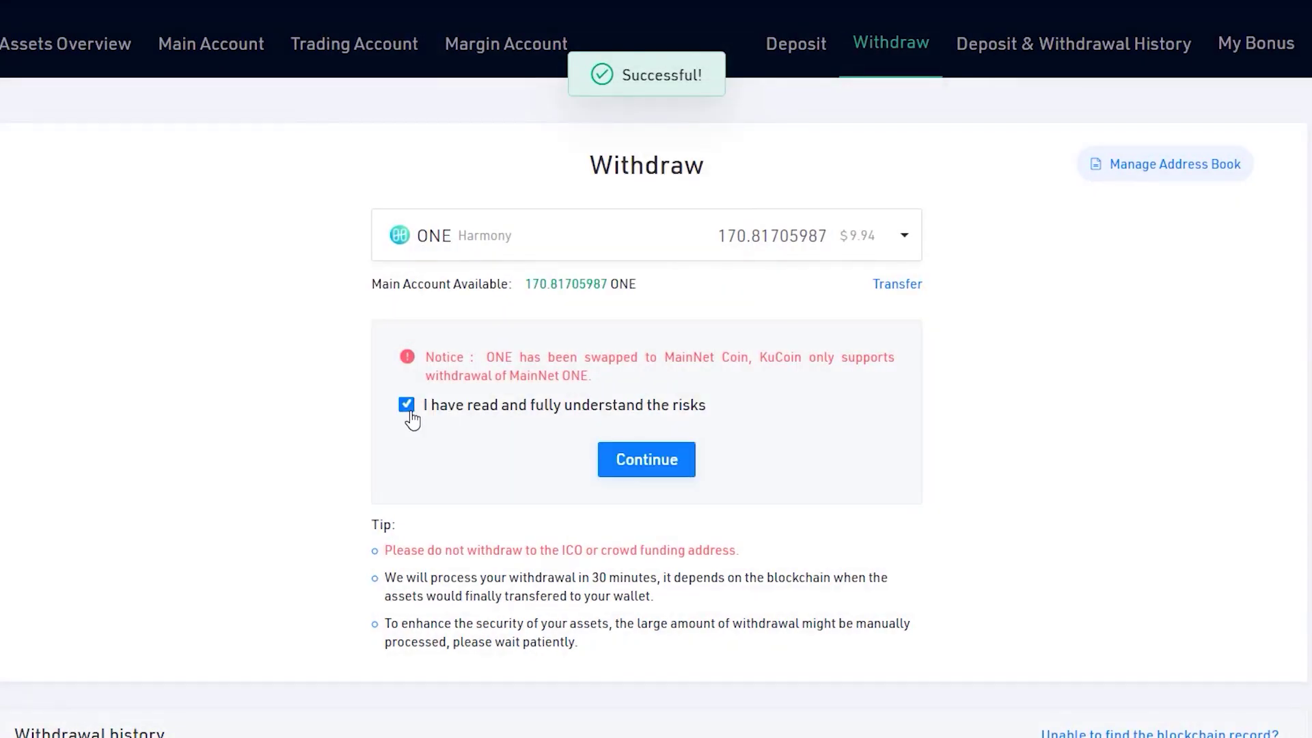
pyautogui.click(652, 473)
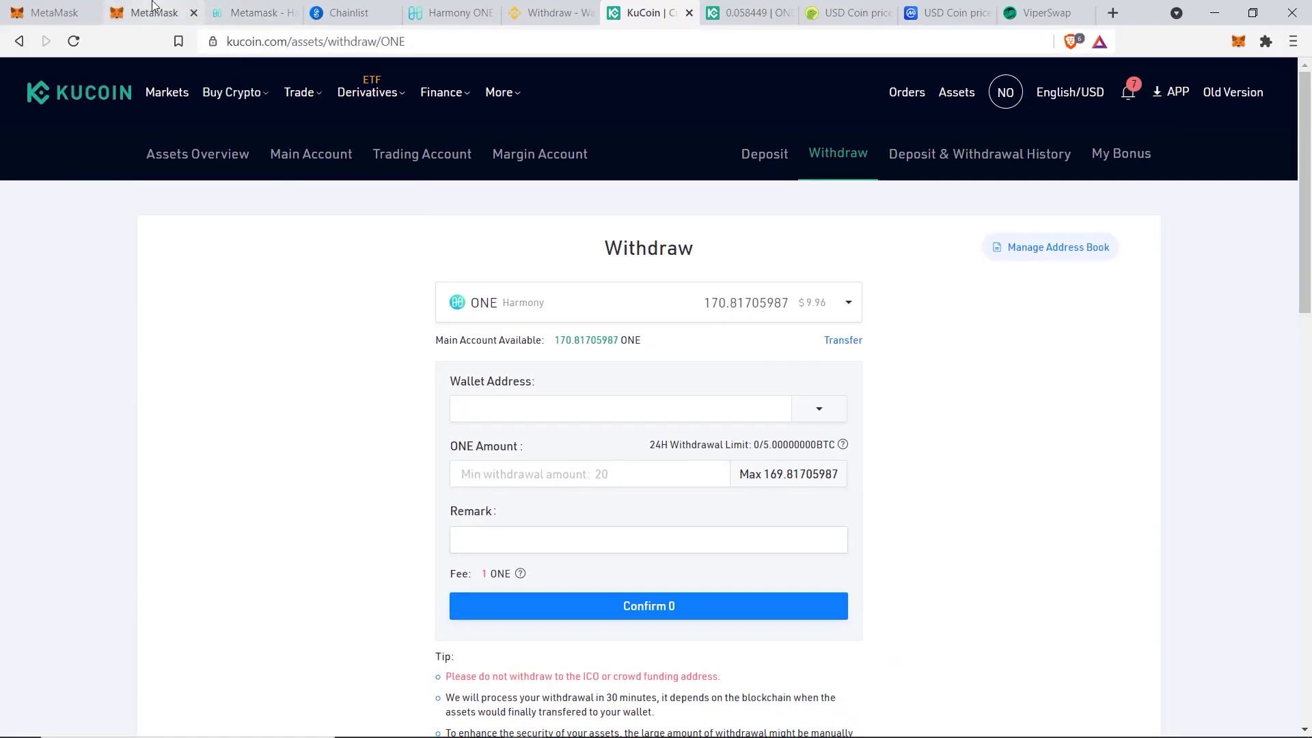
pyautogui.click(147, 12)
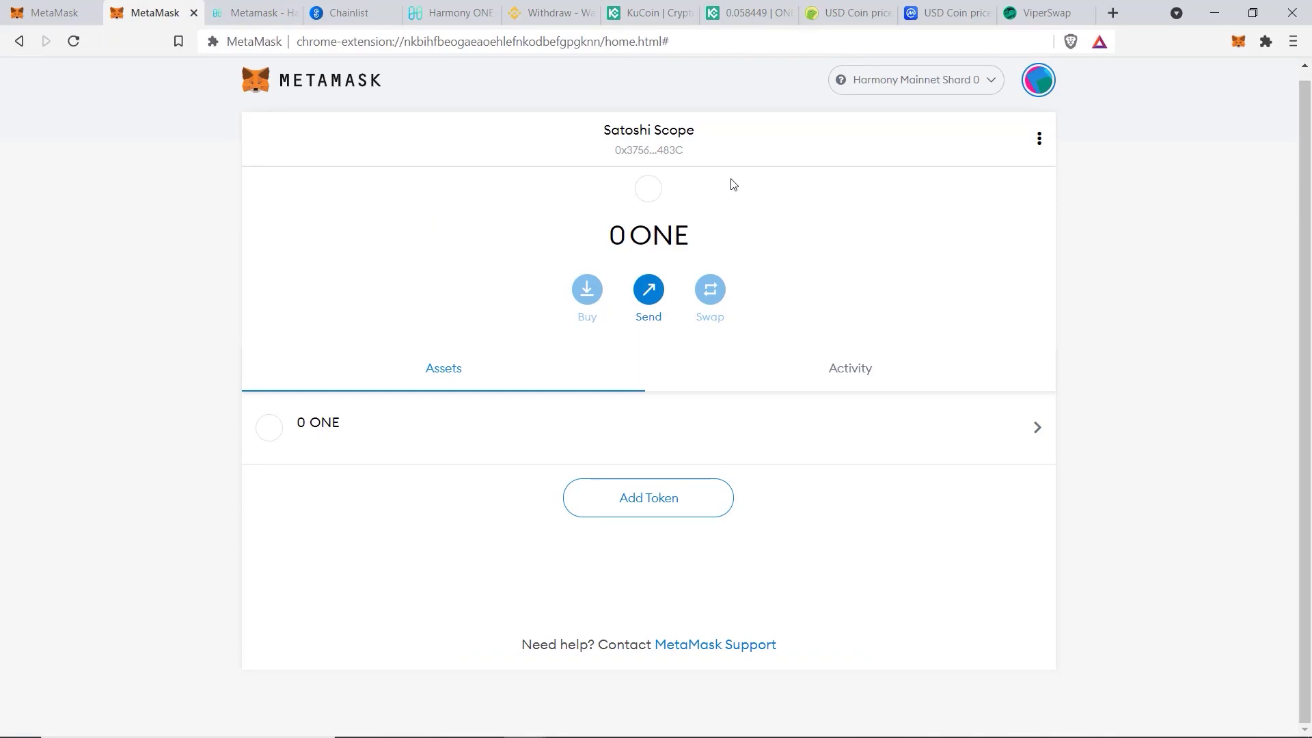
# - Copy the wallet address and view the account in the Harmony explorer
pyautogui.click(654, 159)
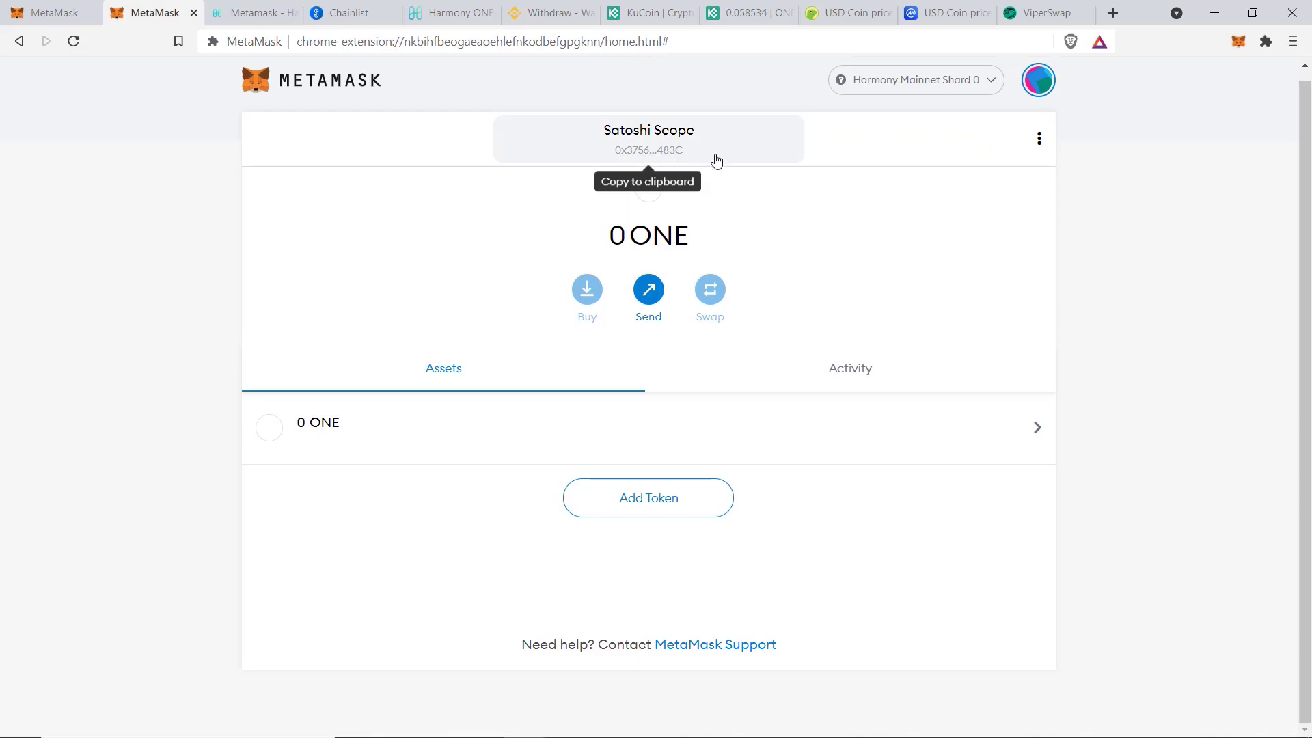
pyautogui.click(1039, 141)
pyautogui.click(1014, 217)
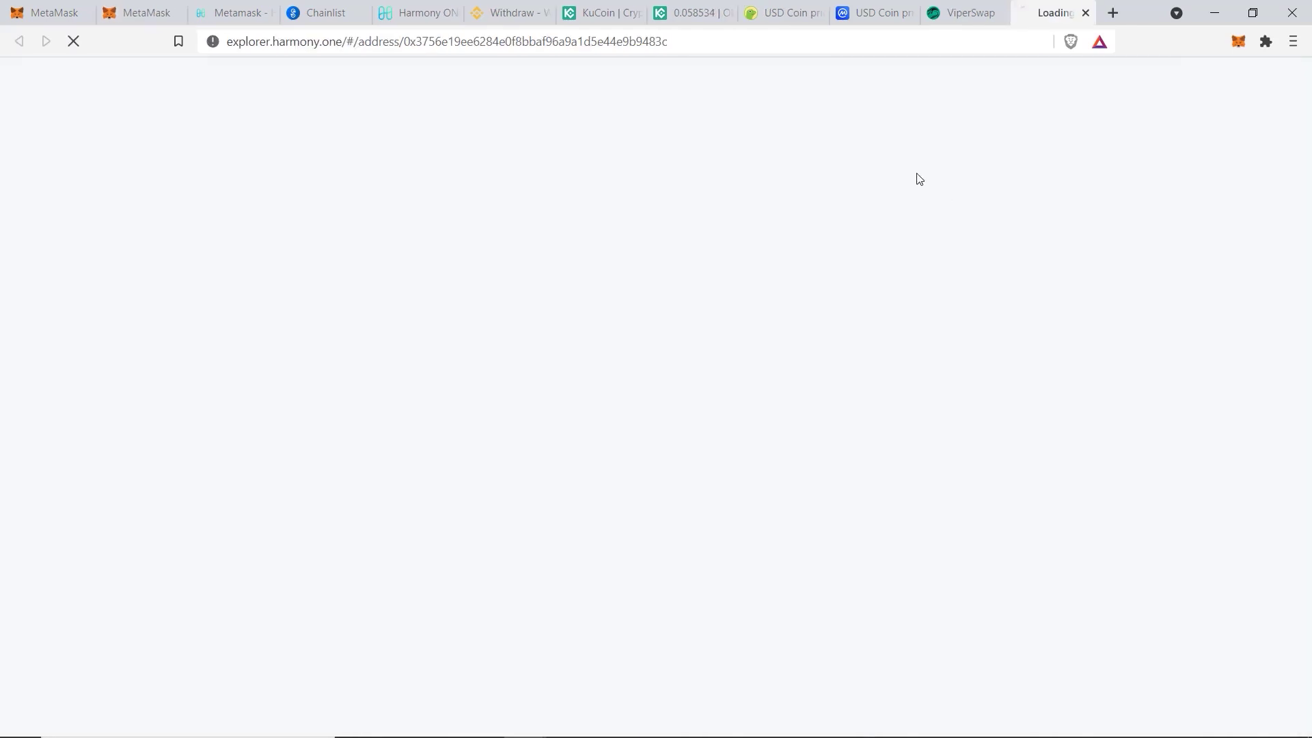
pyautogui.moveTo(1027, 10); pyautogui.dragTo(232, 12)
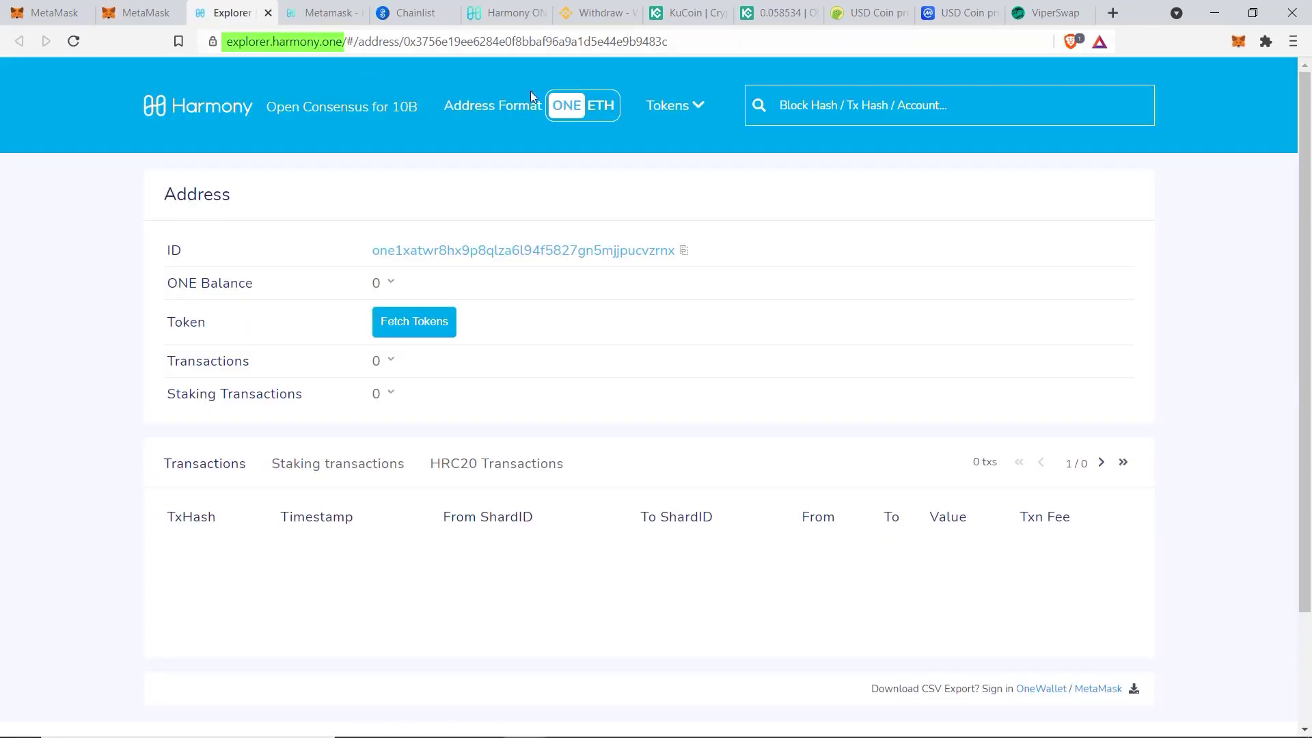
pyautogui.hotkey('ctrl', 'shift', 'Tab')
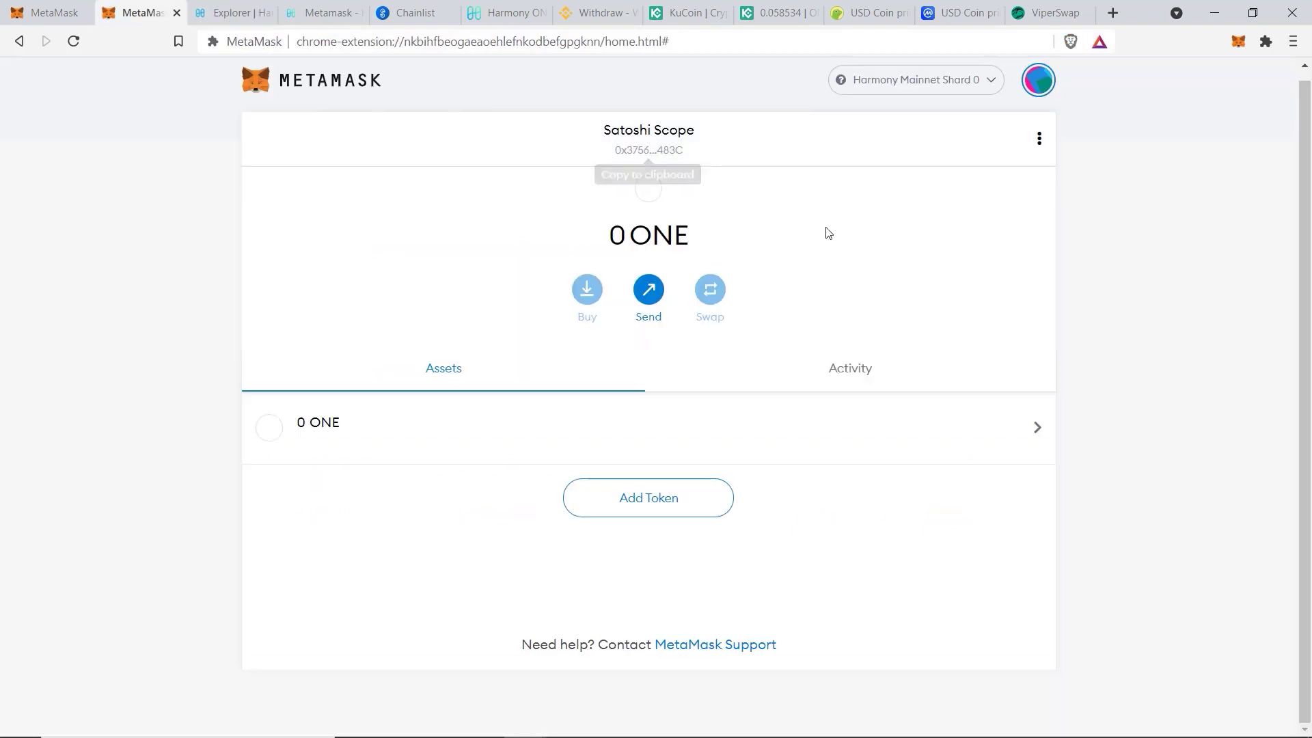
pyautogui.click(662, 141)
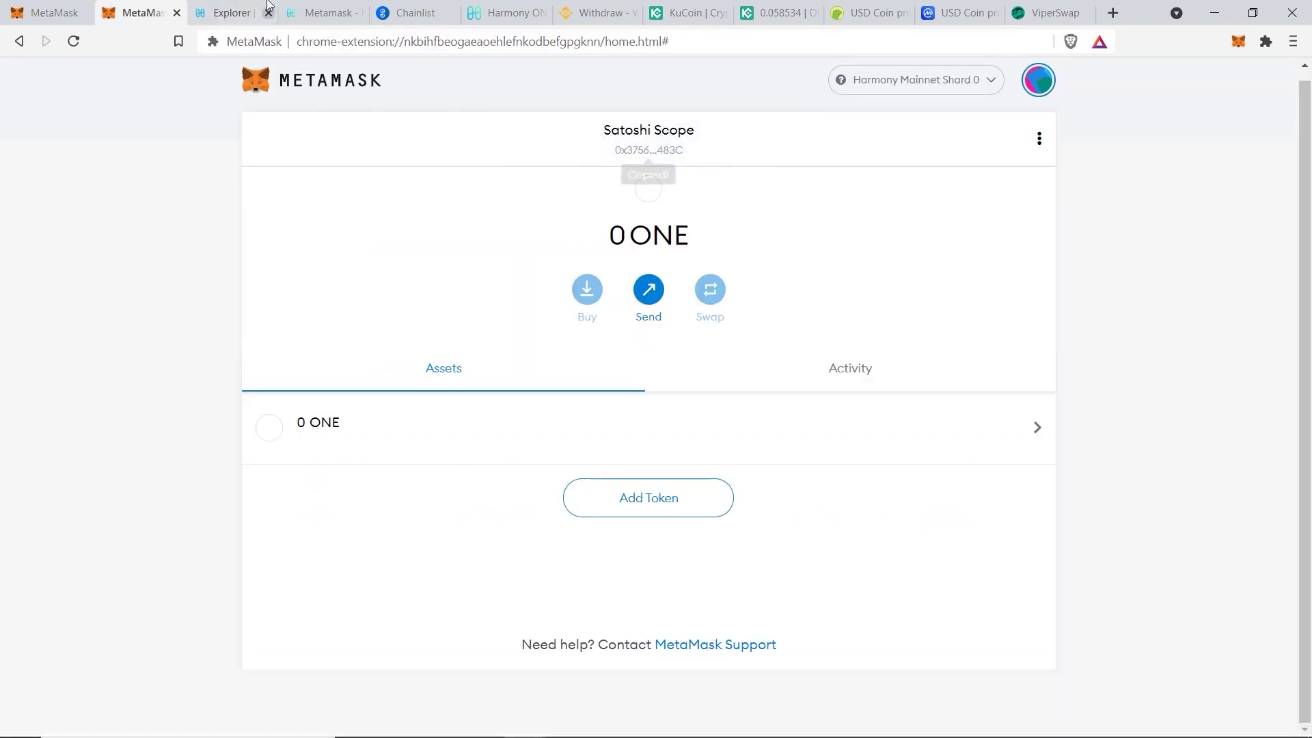
pyautogui.hotkey('ctrl', 'Tab')
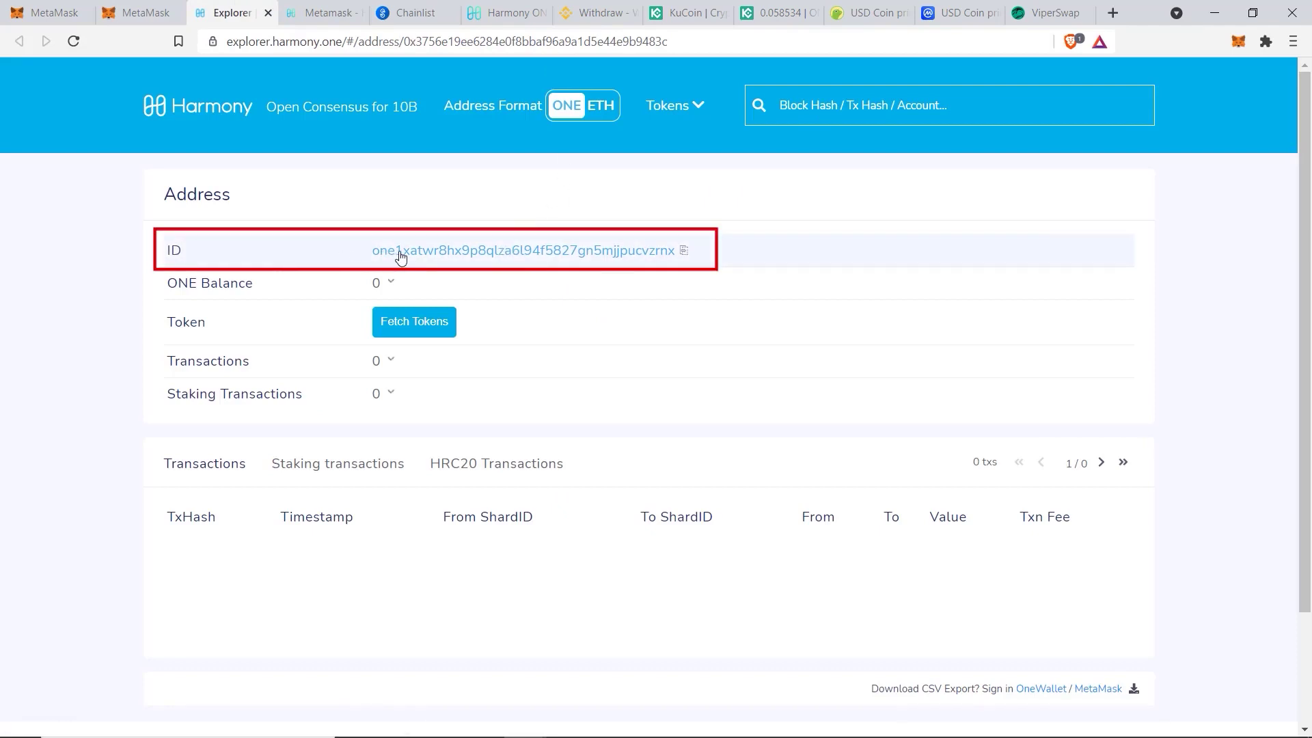
# - Switch the explorer's address format to 0x ETH and copy that address
pyautogui.click(604, 112)
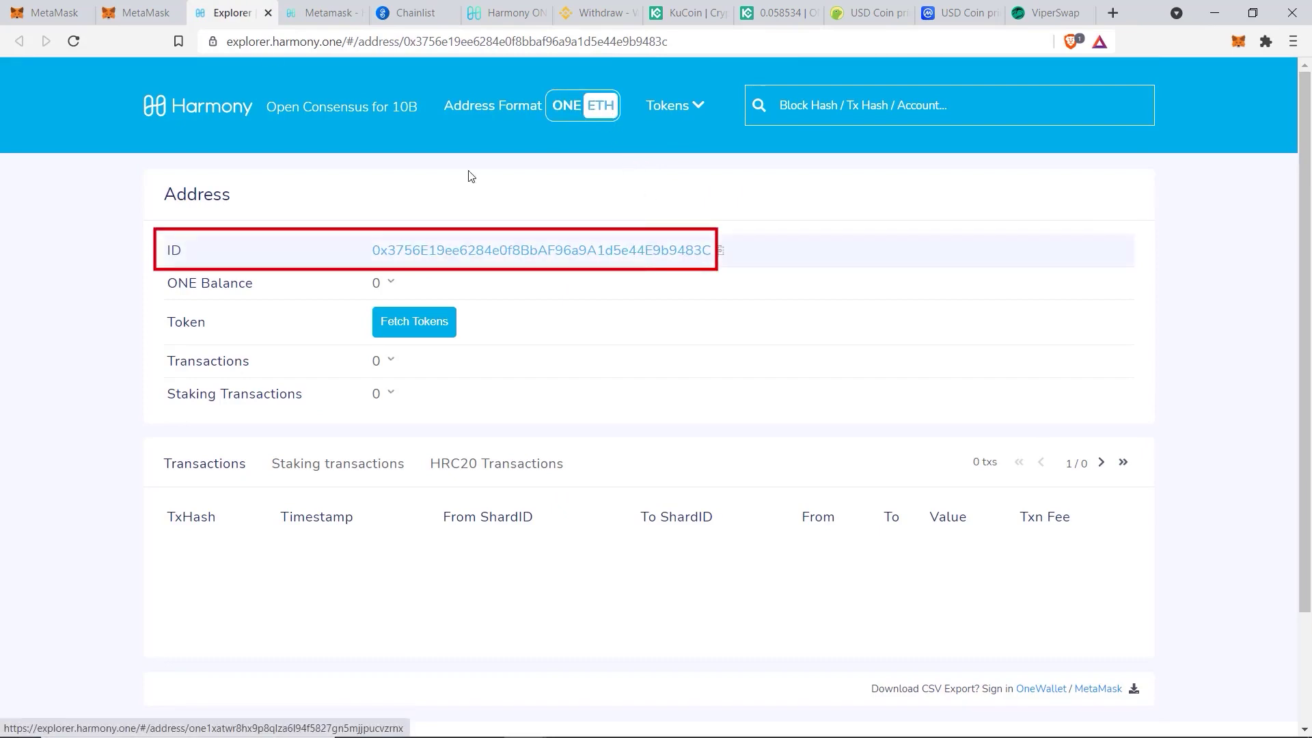
pyautogui.hotkey('ctrl', 'shift', 'Tab')
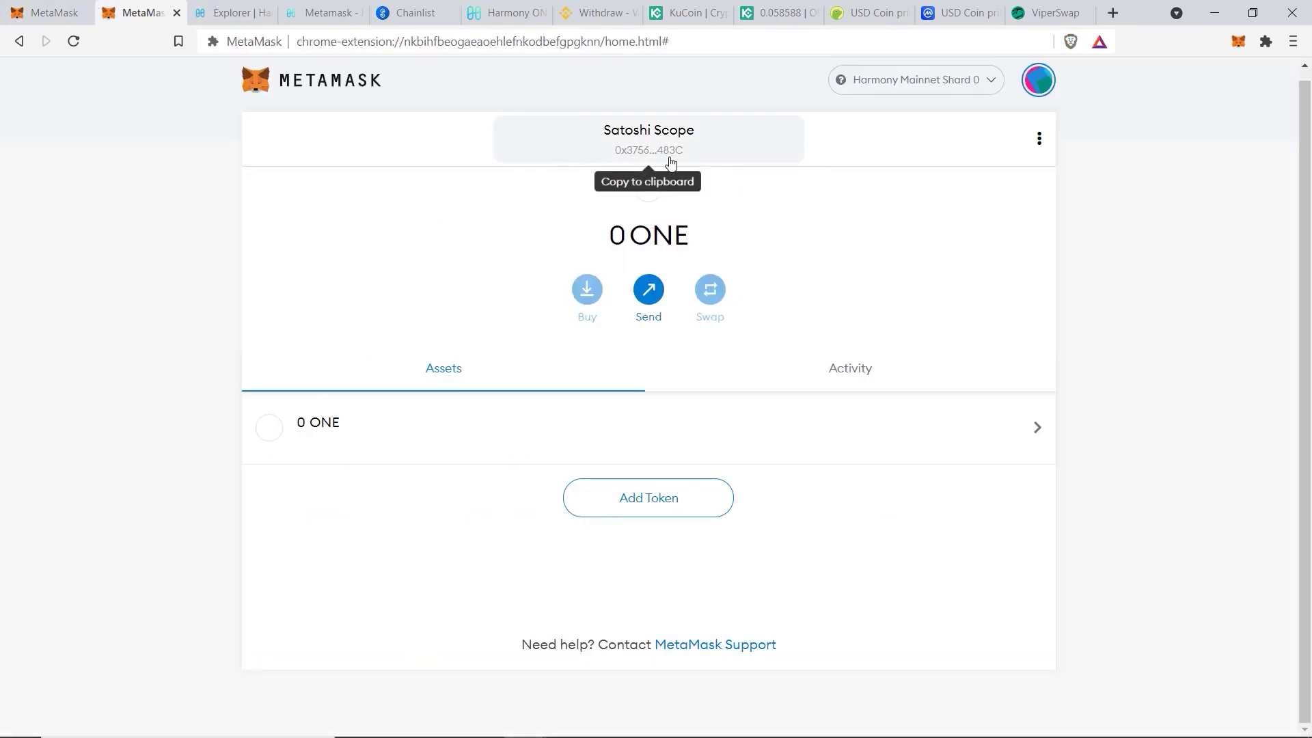
pyautogui.click(232, 13)
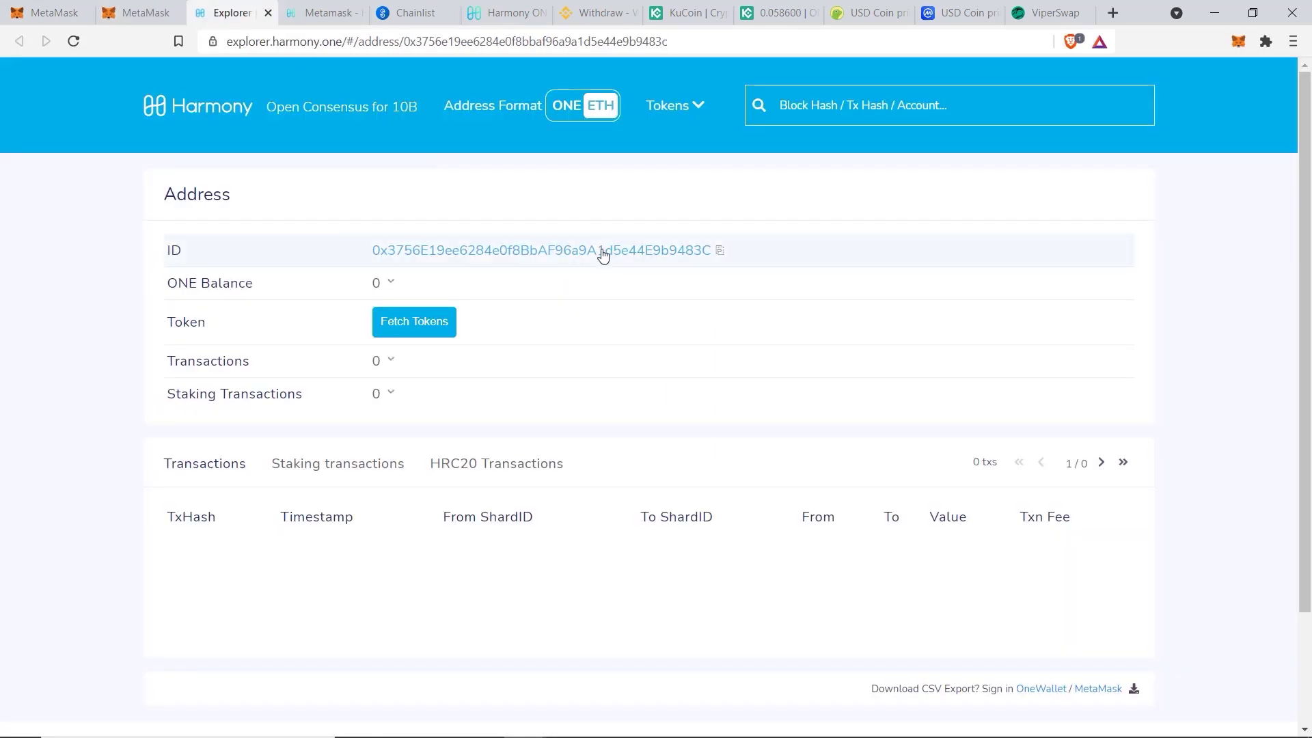
pyautogui.click(721, 252)
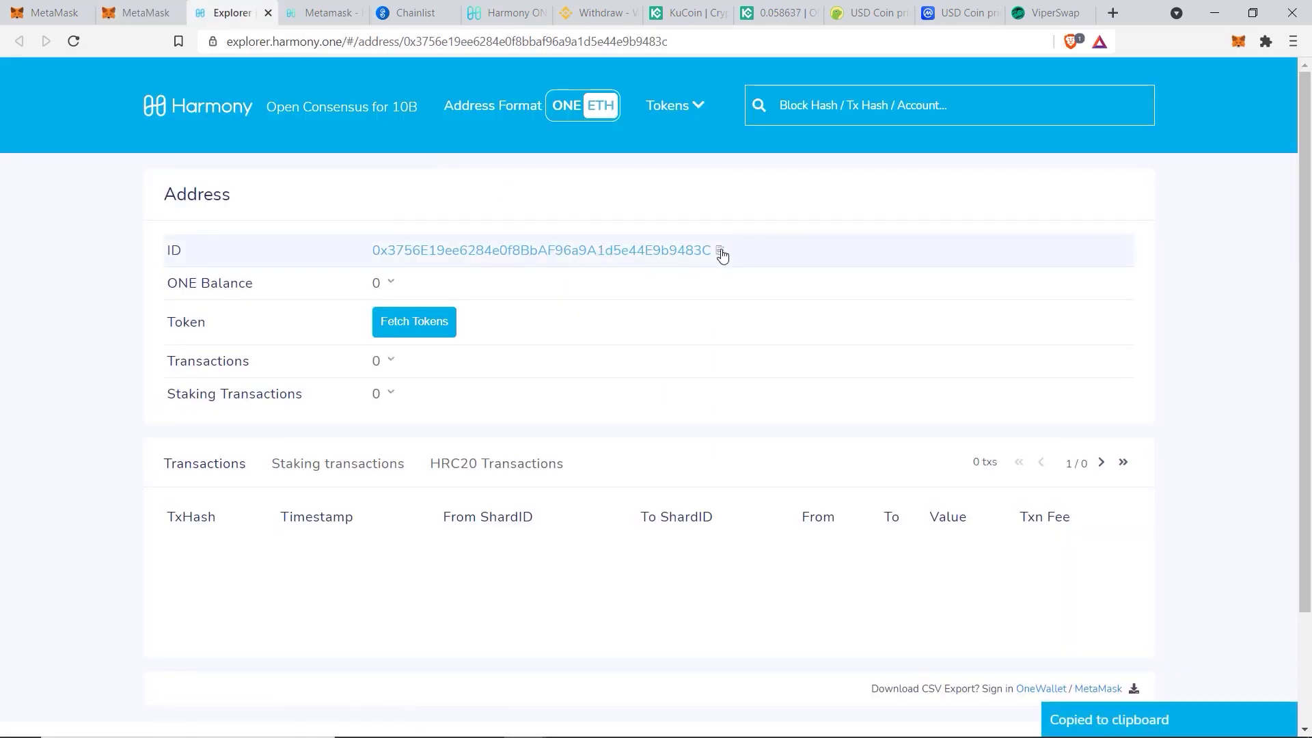
# - Paste the 0x address into KuCoin's Wallet Address field, where it is rejected
pyautogui.click(687, 13)
pyautogui.click(553, 409)
pyautogui.hotkey('ctrl', 'v')
pyautogui.click(403, 401)
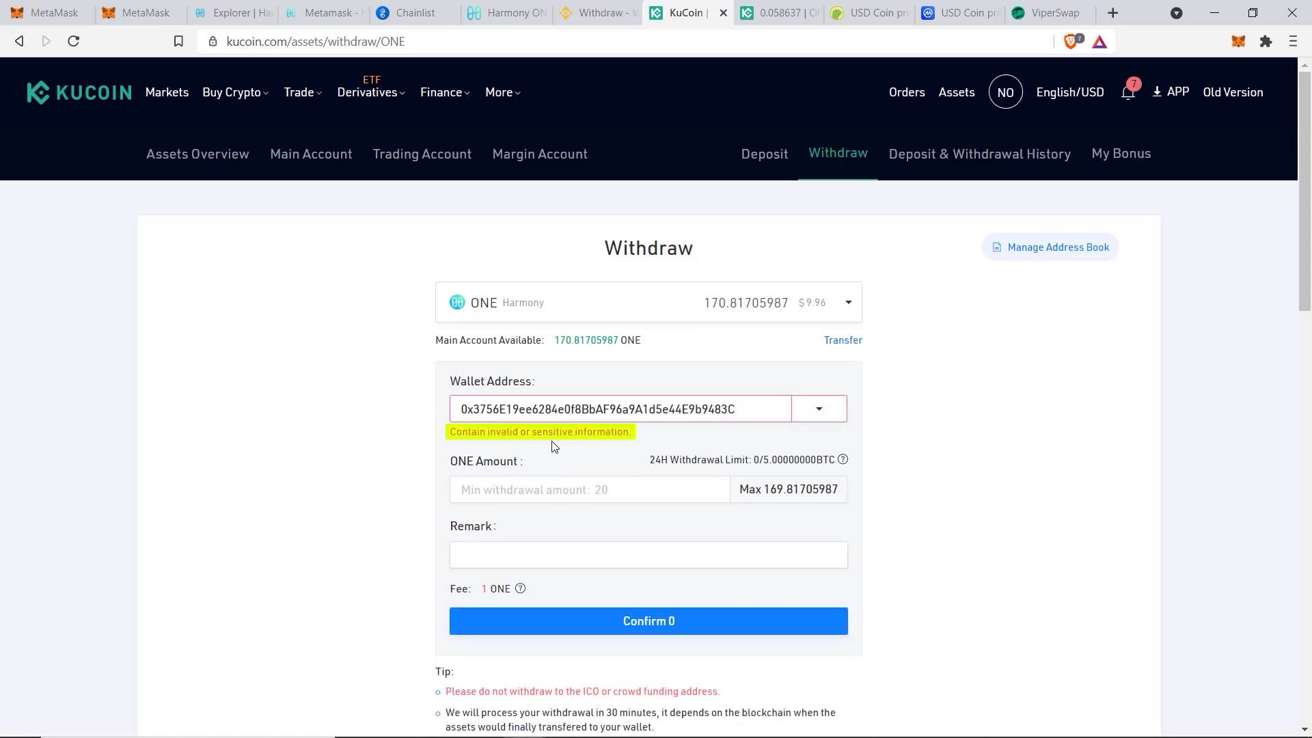
# - Replace the rejected destination with the wallet's one1-format address copied from the Harmony explorer
pyautogui.moveTo(747, 408); pyautogui.dragTo(448, 383)
pyautogui.press('BackSpace')
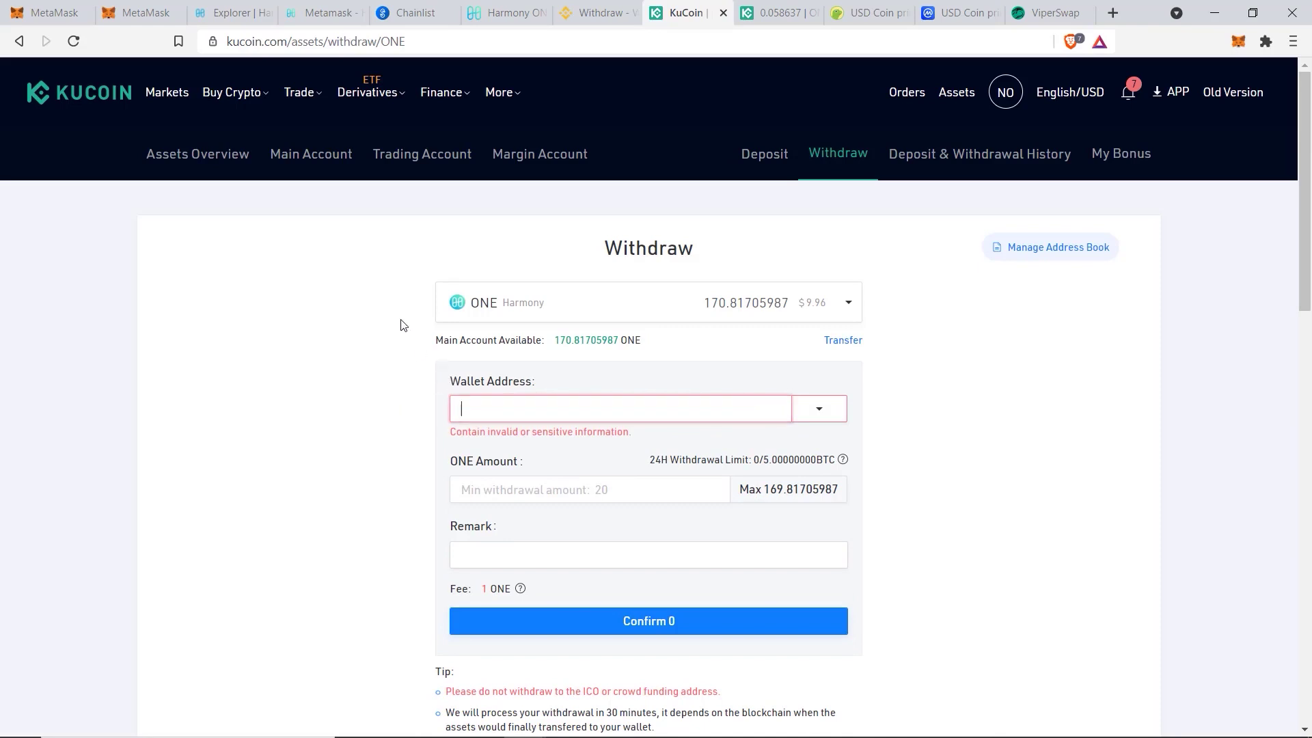
pyautogui.click(233, 12)
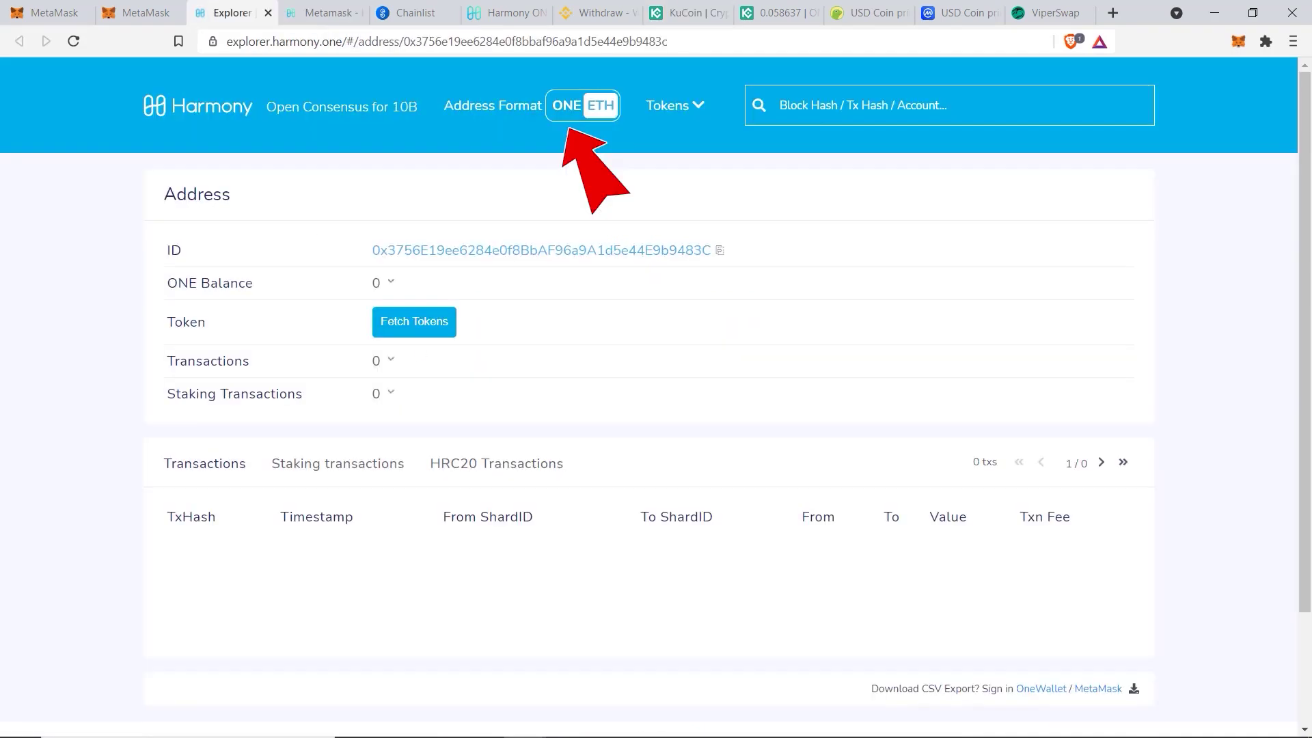
pyautogui.click(567, 111)
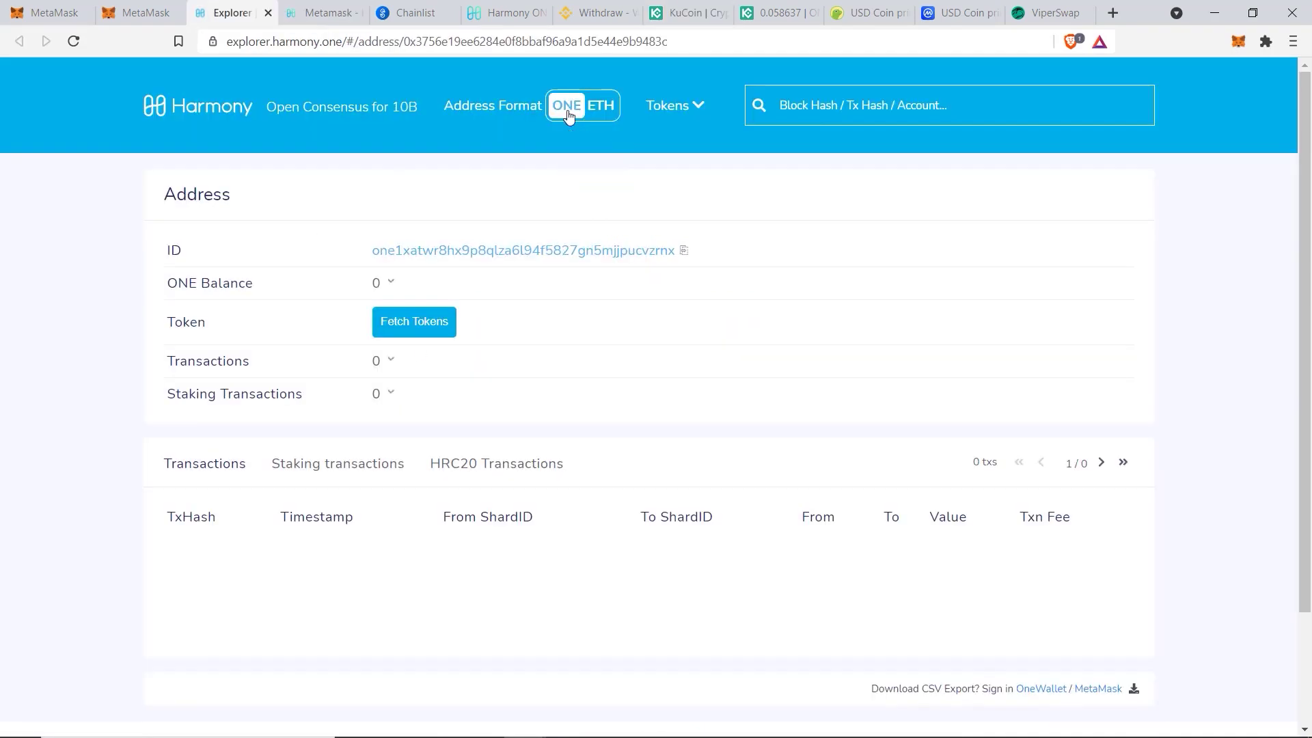
pyautogui.click(684, 252)
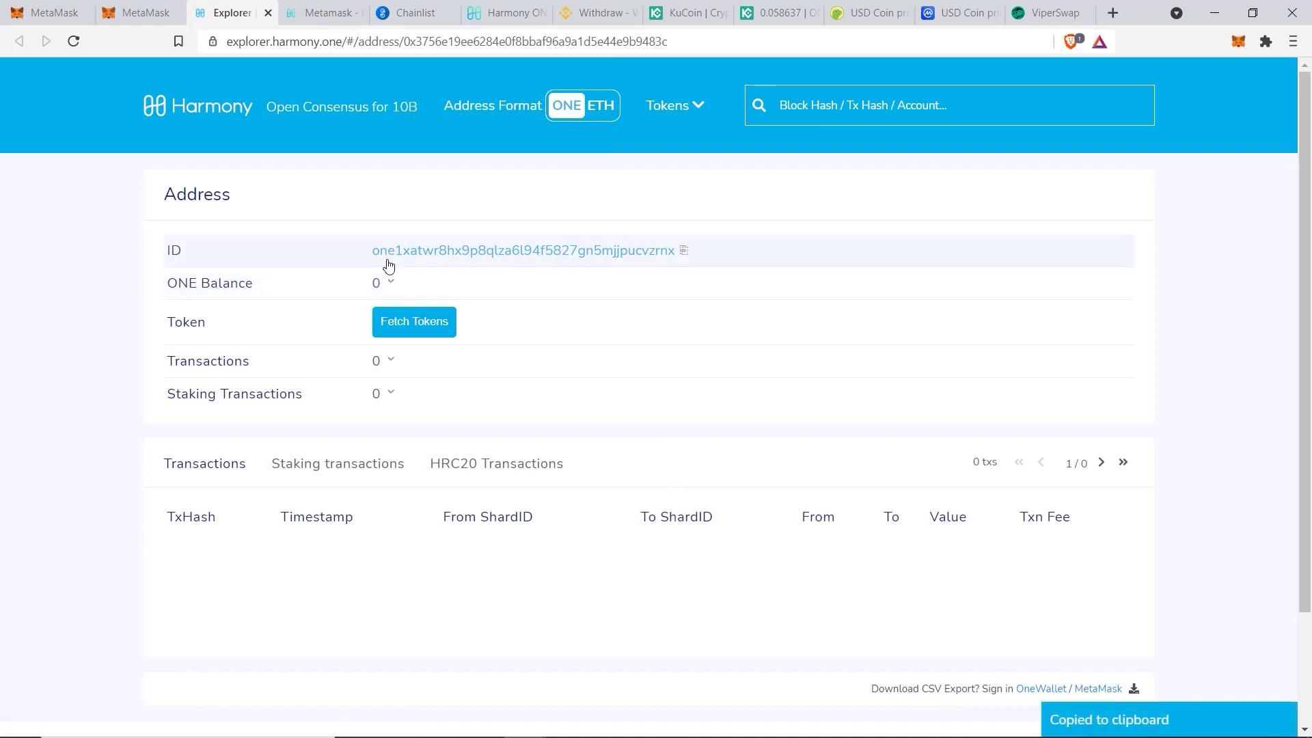
pyautogui.click(686, 13)
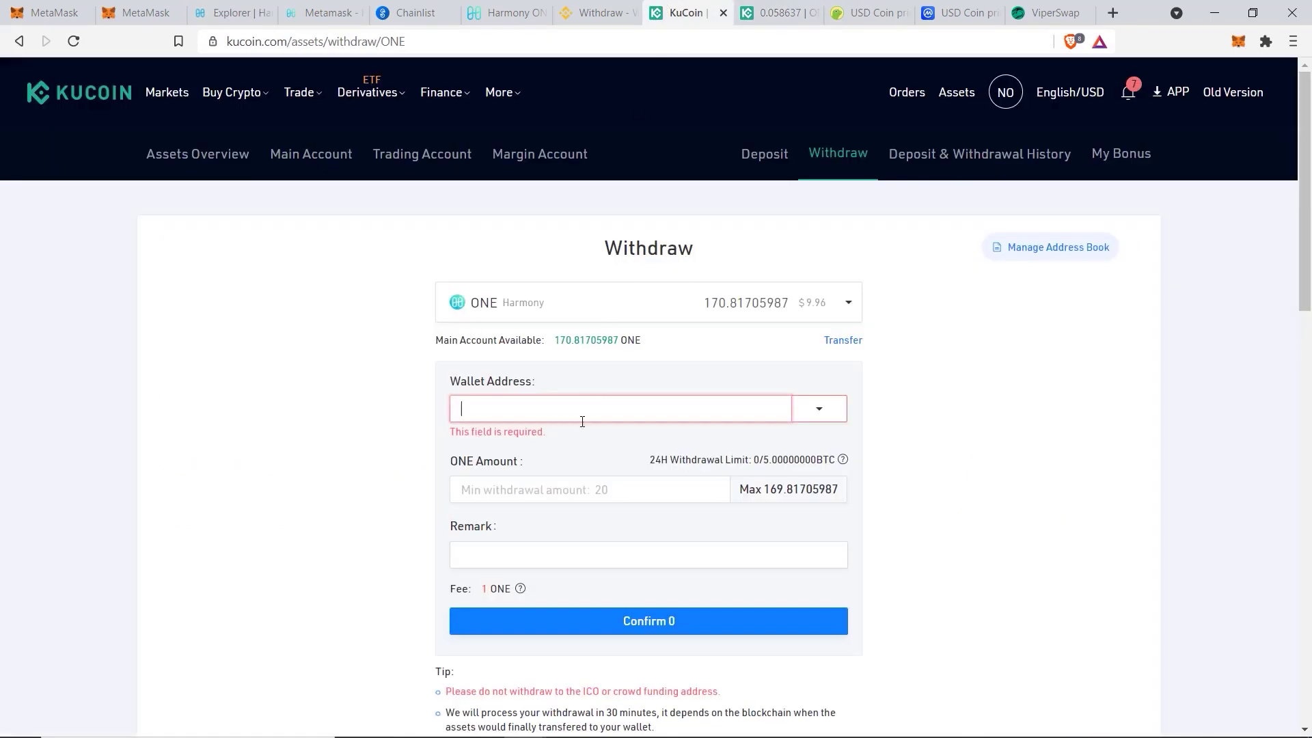
pyautogui.hotkey('ctrl', 'v')
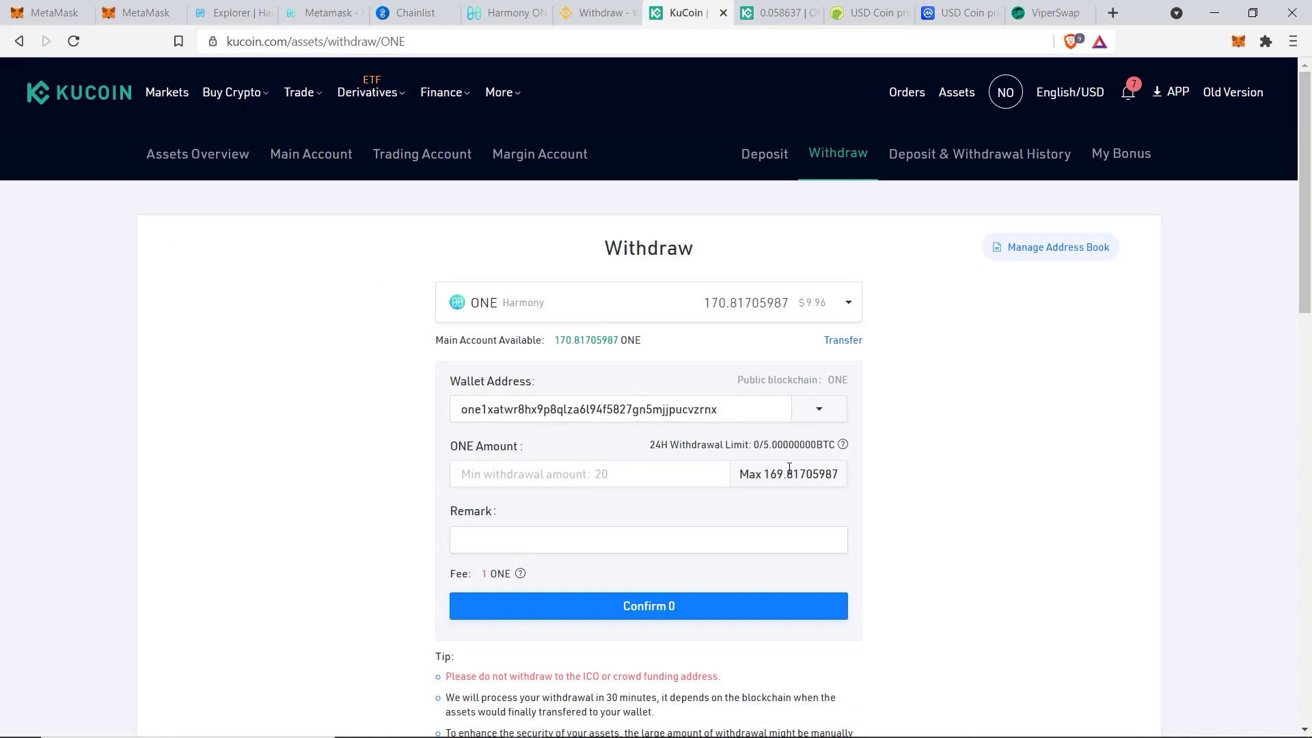
# - Withdraw the maximum 169.81705987 ONE, verifying with the account password, e-mail code and 2-FA code
pyautogui.click(751, 475)
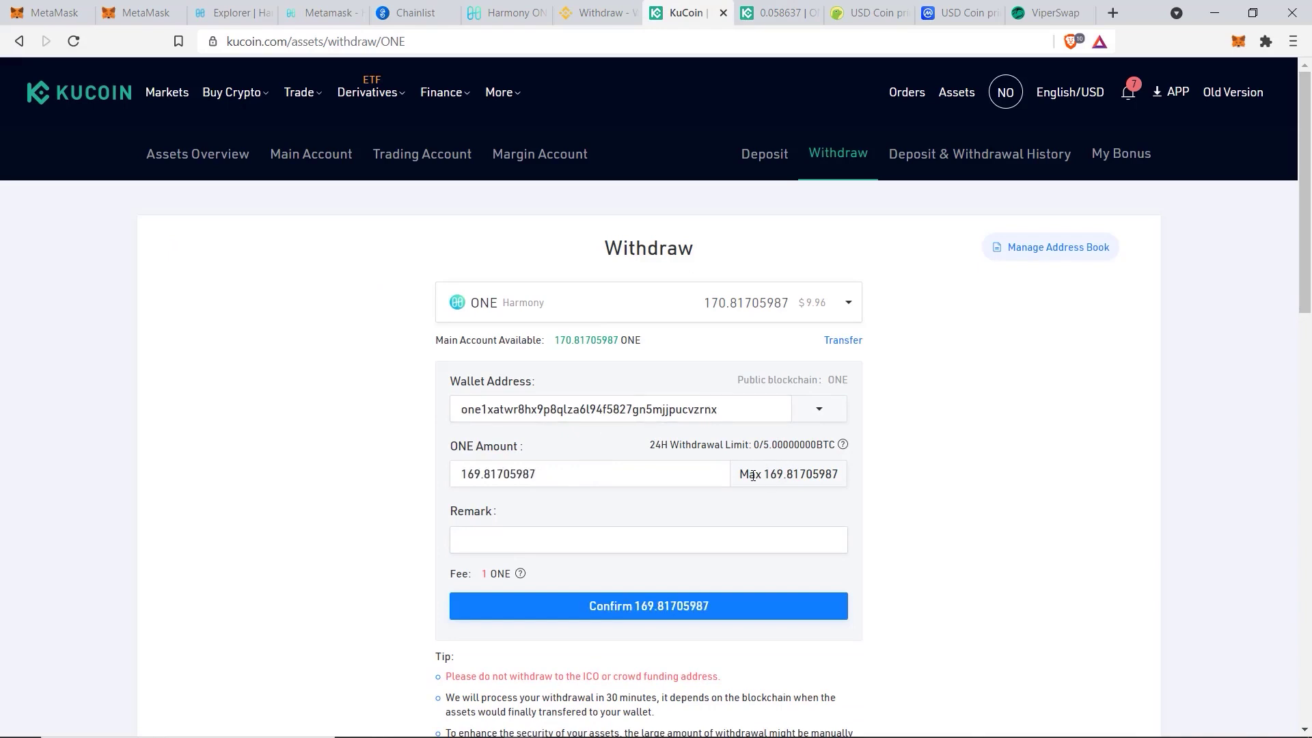
pyautogui.click(660, 609)
pyautogui.click(752, 559)
pyautogui.write('******')
pyautogui.click(617, 405)
pyautogui.press('Tab')
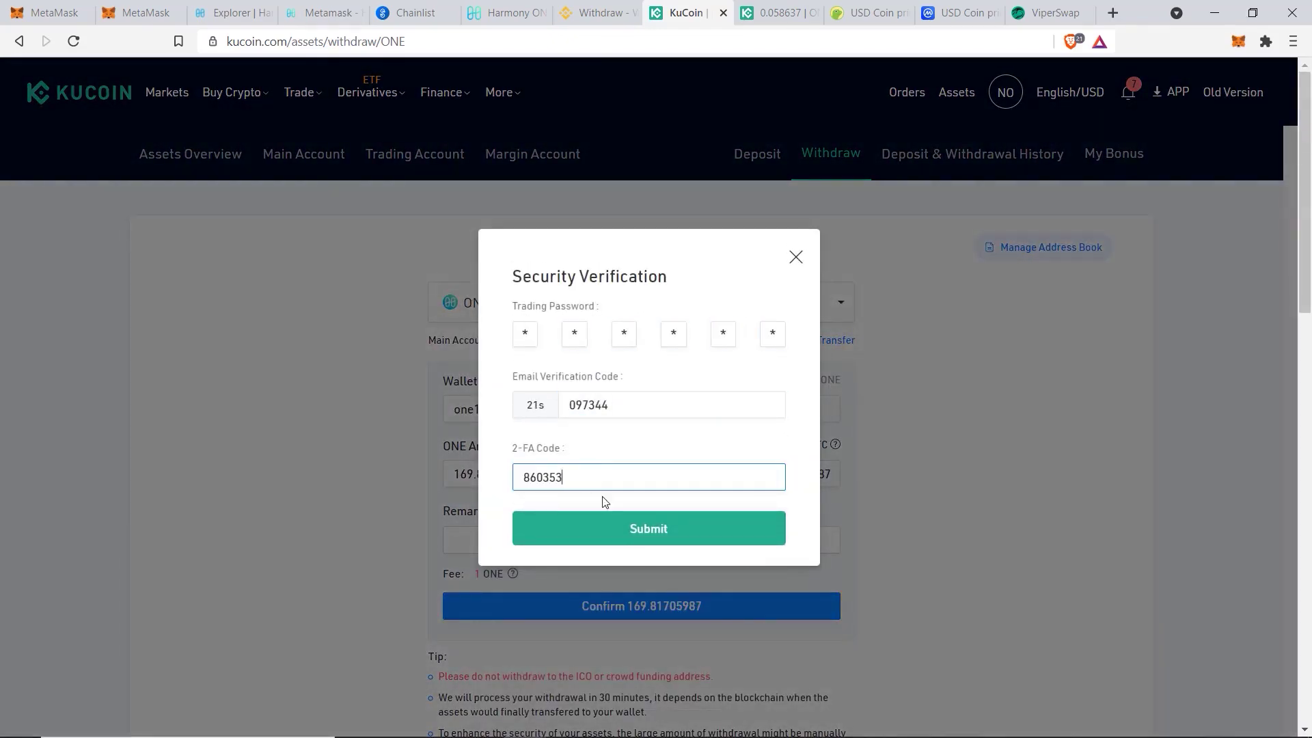
pyautogui.click(654, 531)
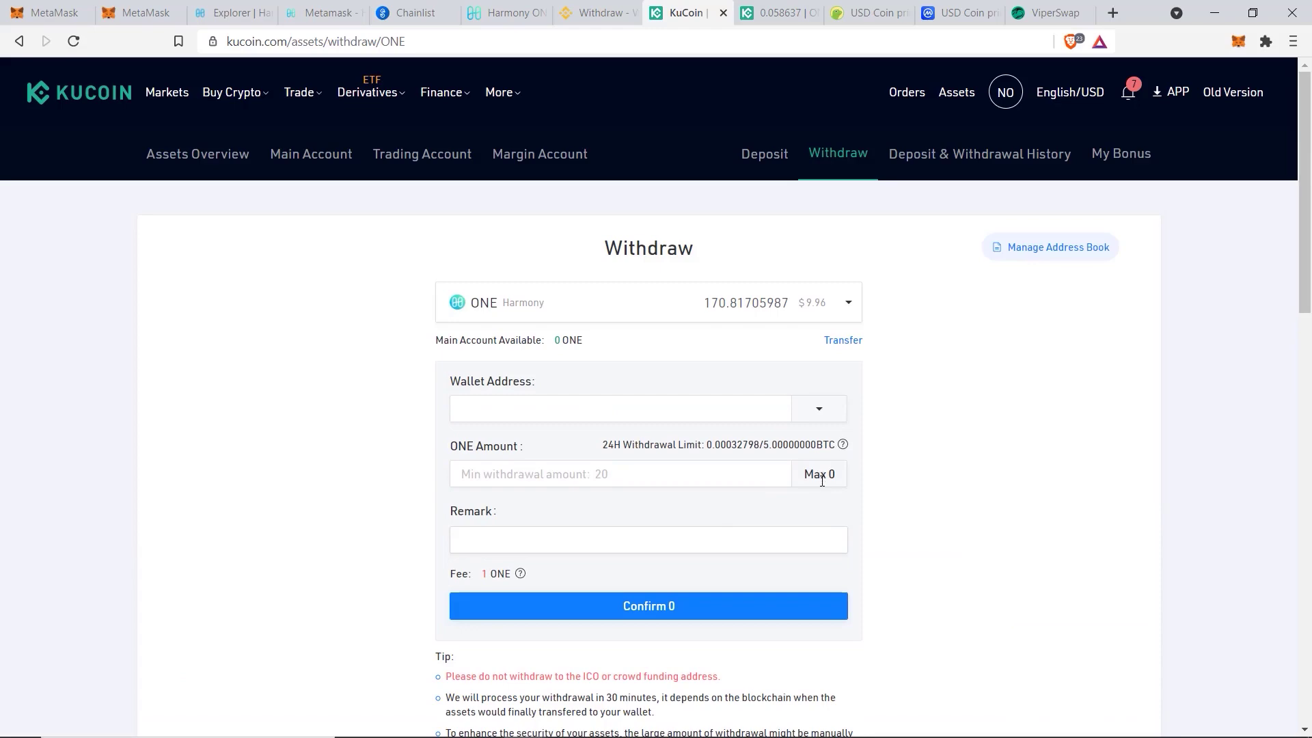
pyautogui.scroll(-6, 821, 480)
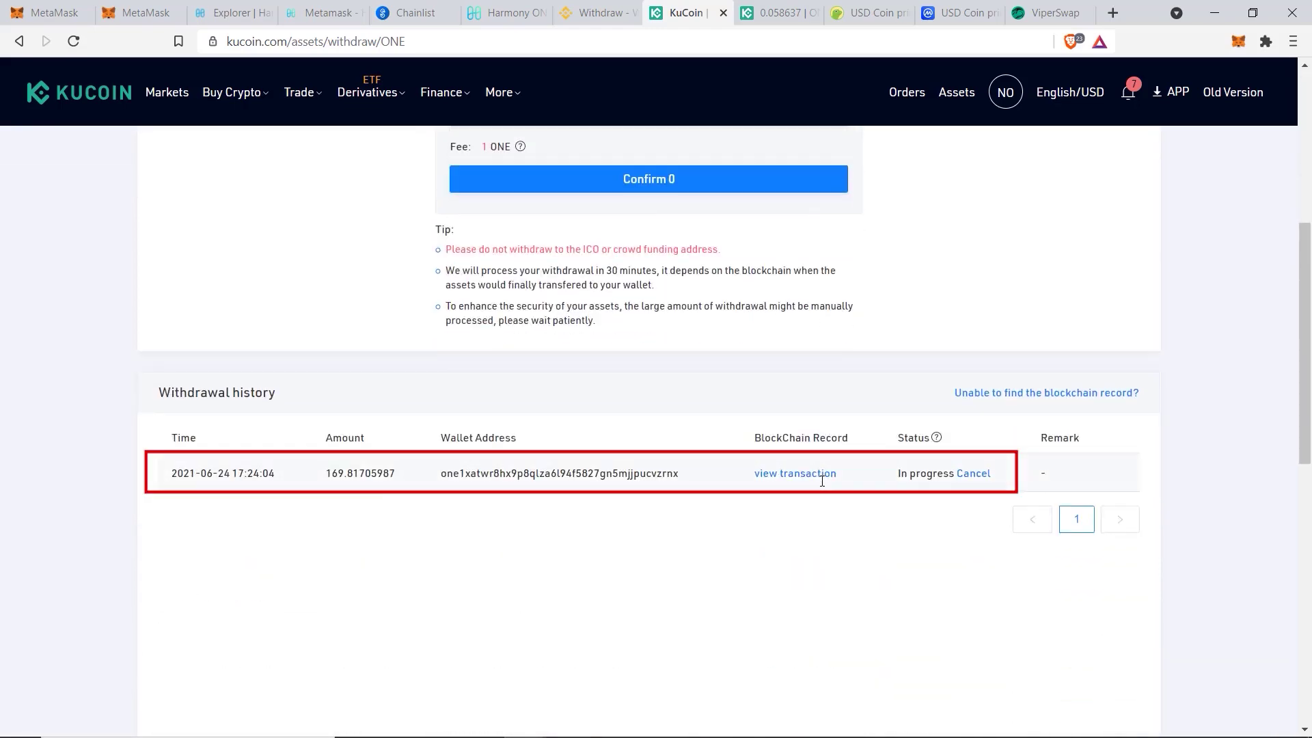
pyautogui.click(135, 17)
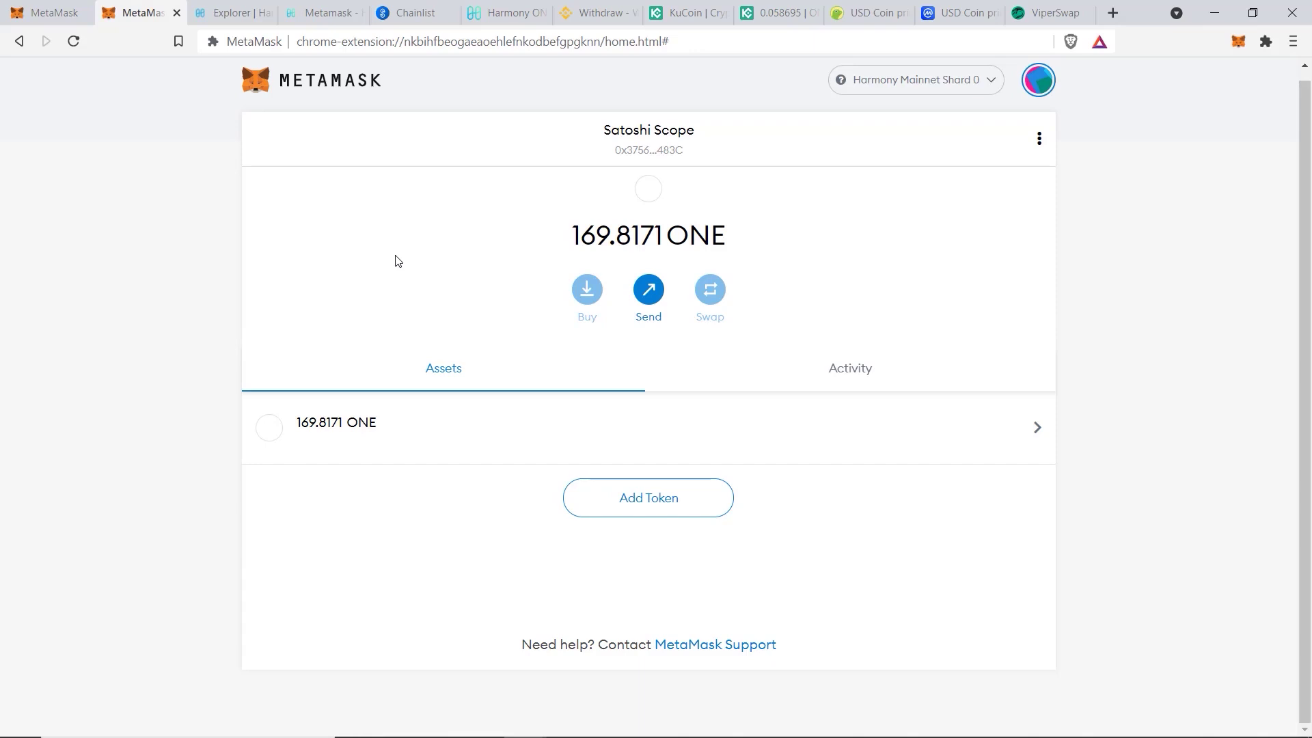
# - With 169.8171 ONE confirmed in MetaMask, bring up the Horizon by Harmony bridge page
pyautogui.click(506, 12)
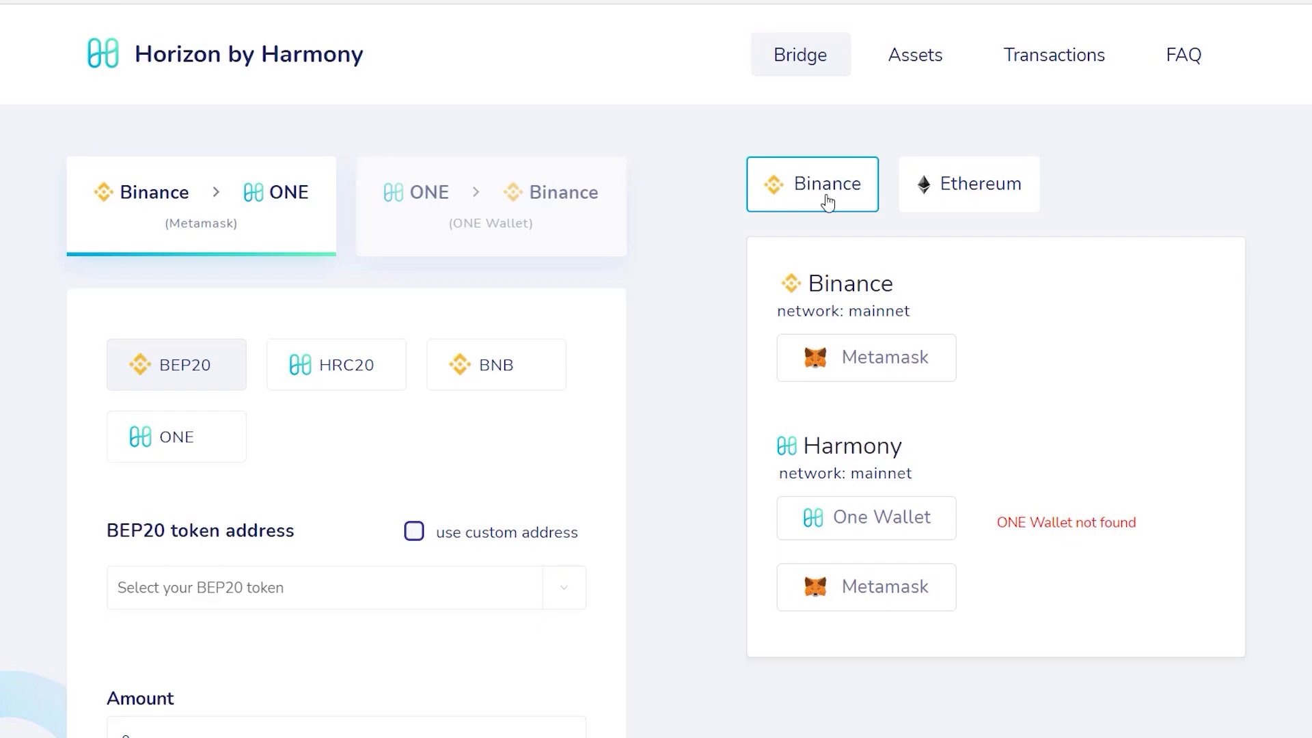
# - Connect the MetaMask account to the Horizon bridge and switch the wallet to Binance Smart Chain Mainnet
pyautogui.click(876, 368)
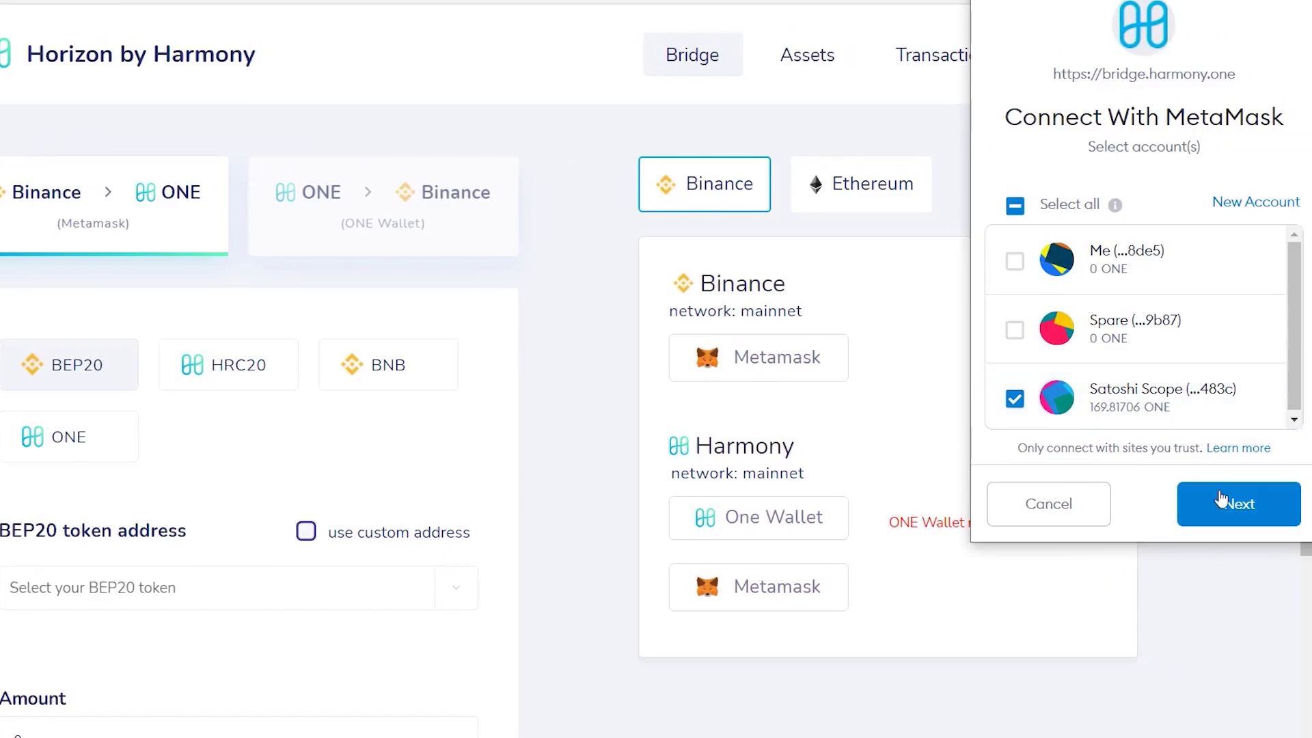
pyautogui.click(1240, 509)
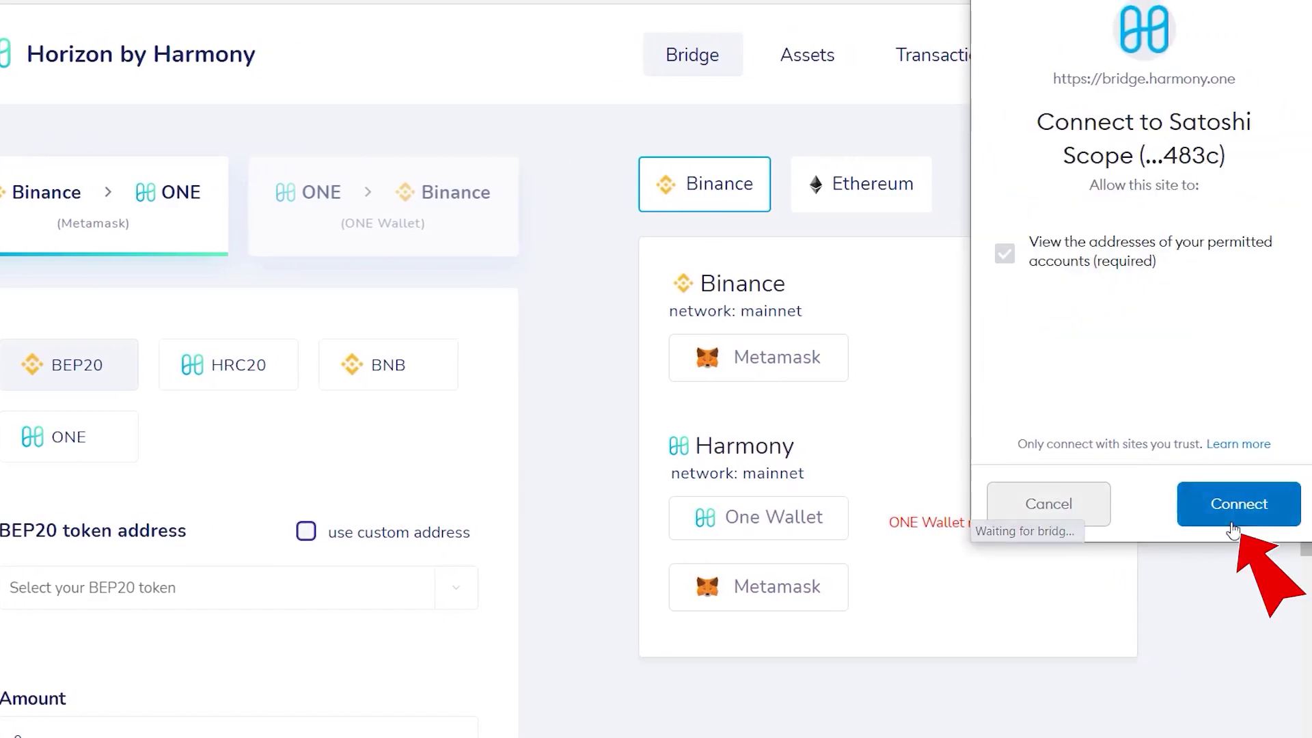
pyautogui.click(1239, 509)
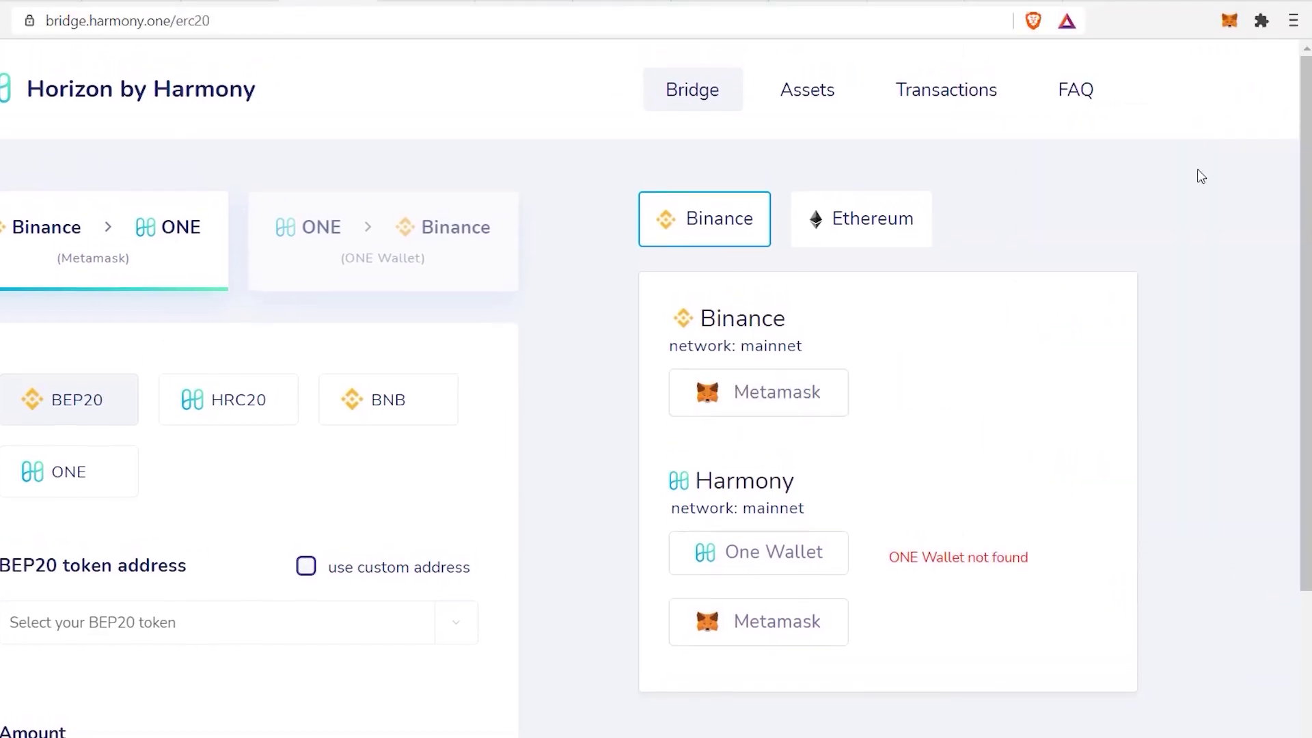
pyautogui.click(1229, 23)
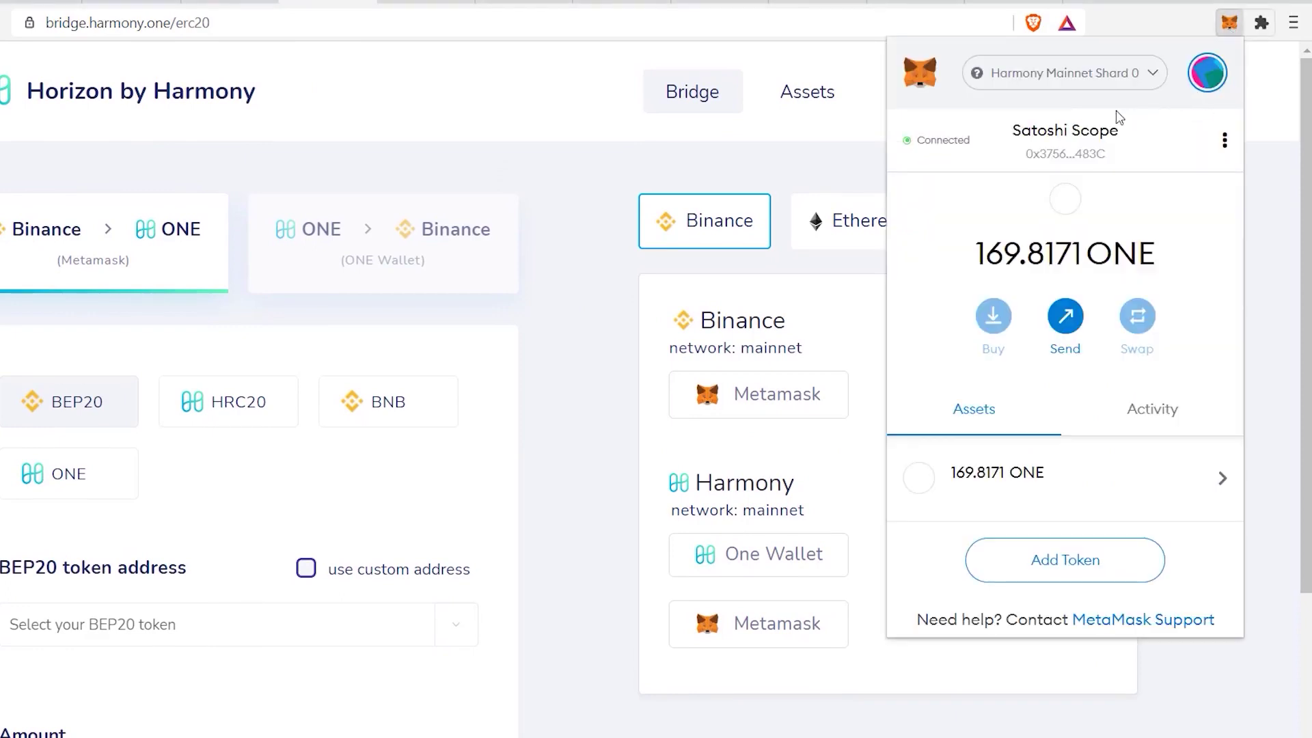
pyautogui.click(1066, 75)
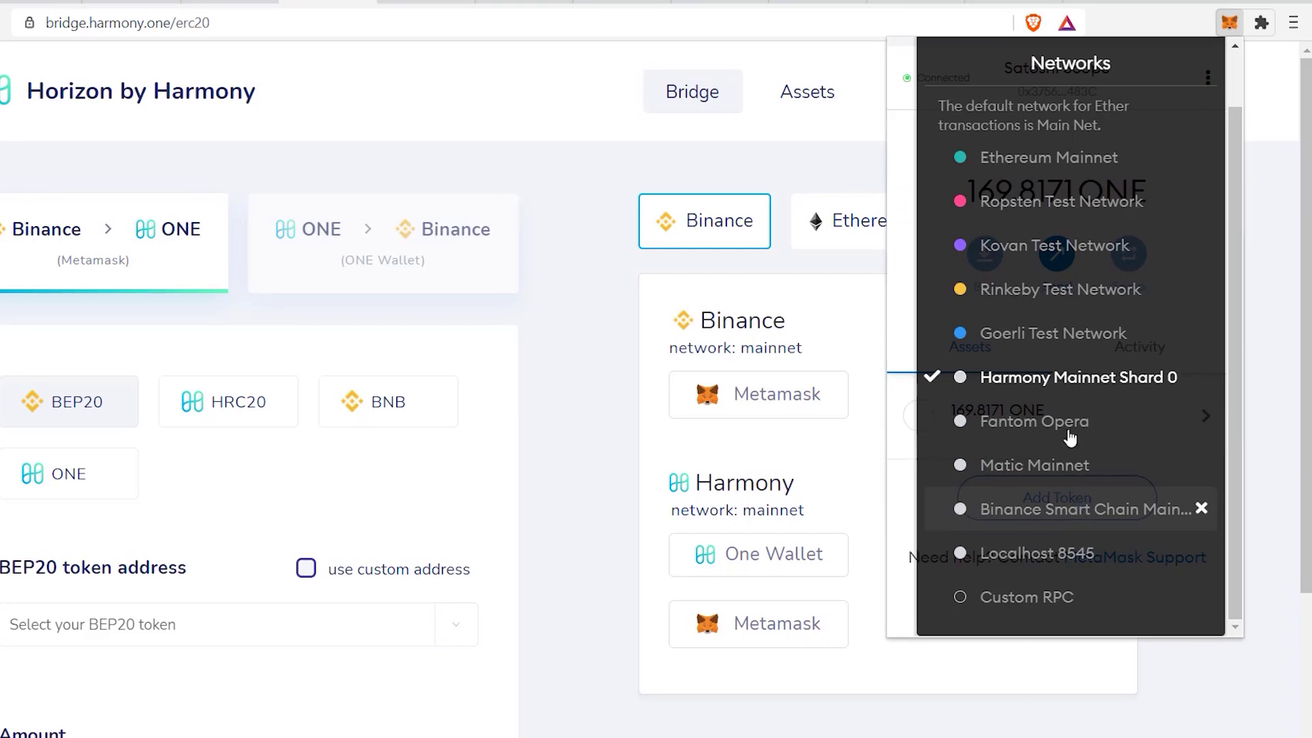
pyautogui.click(1022, 512)
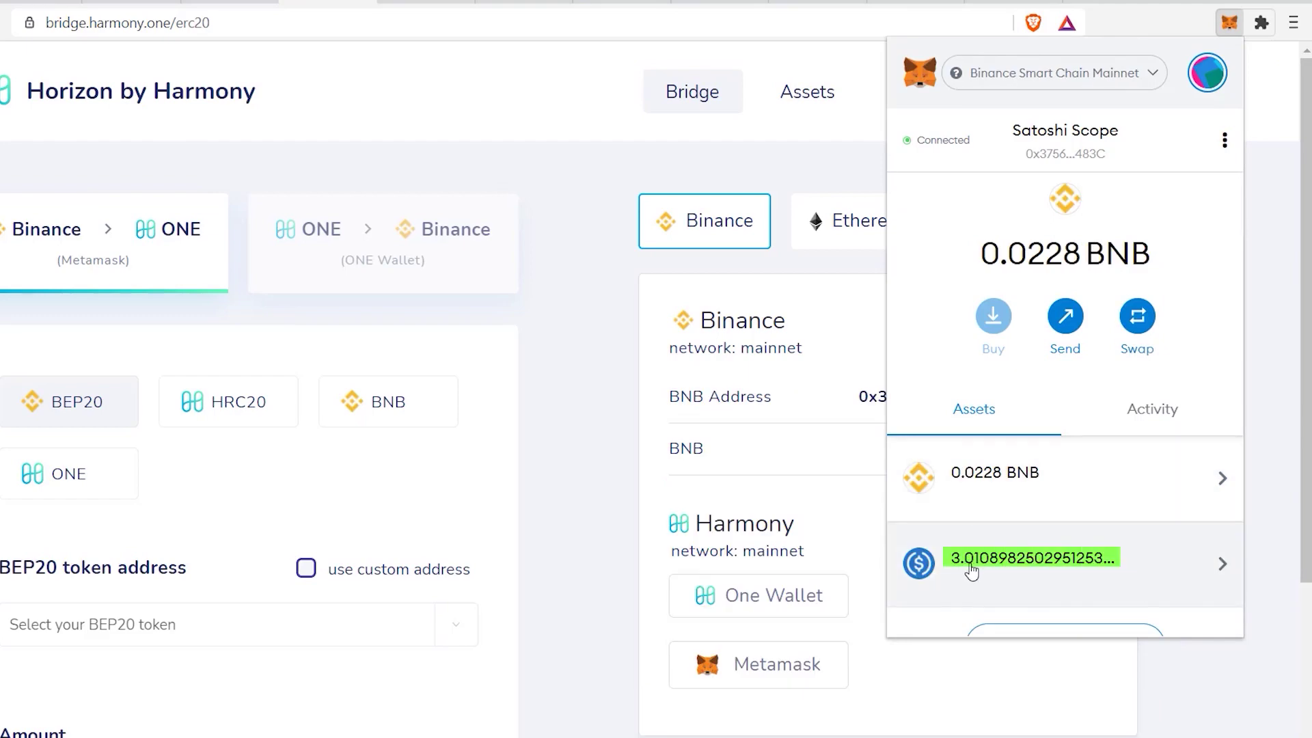
pyautogui.click(164, 425)
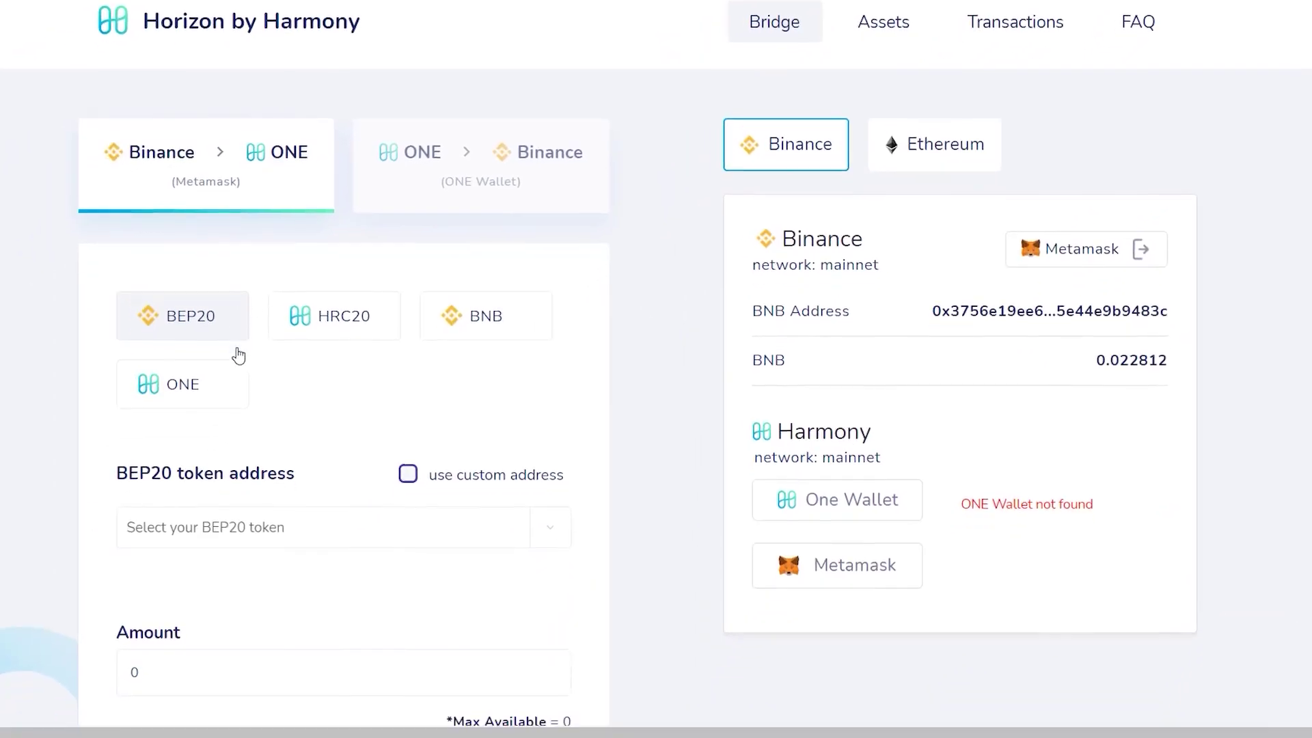
# - Choose USD Coin (USDC) as the BEP20 token to bridge
pyautogui.scroll(-3, 235, 351)
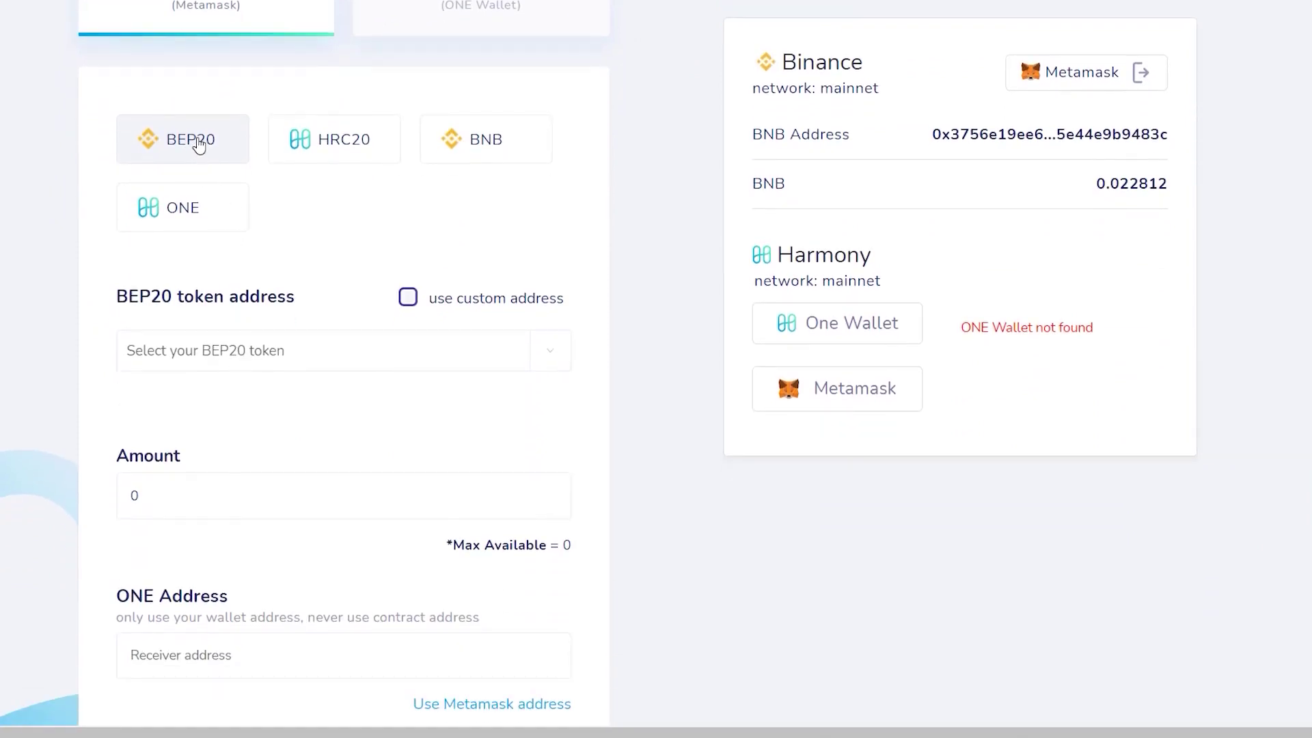
pyautogui.click(228, 358)
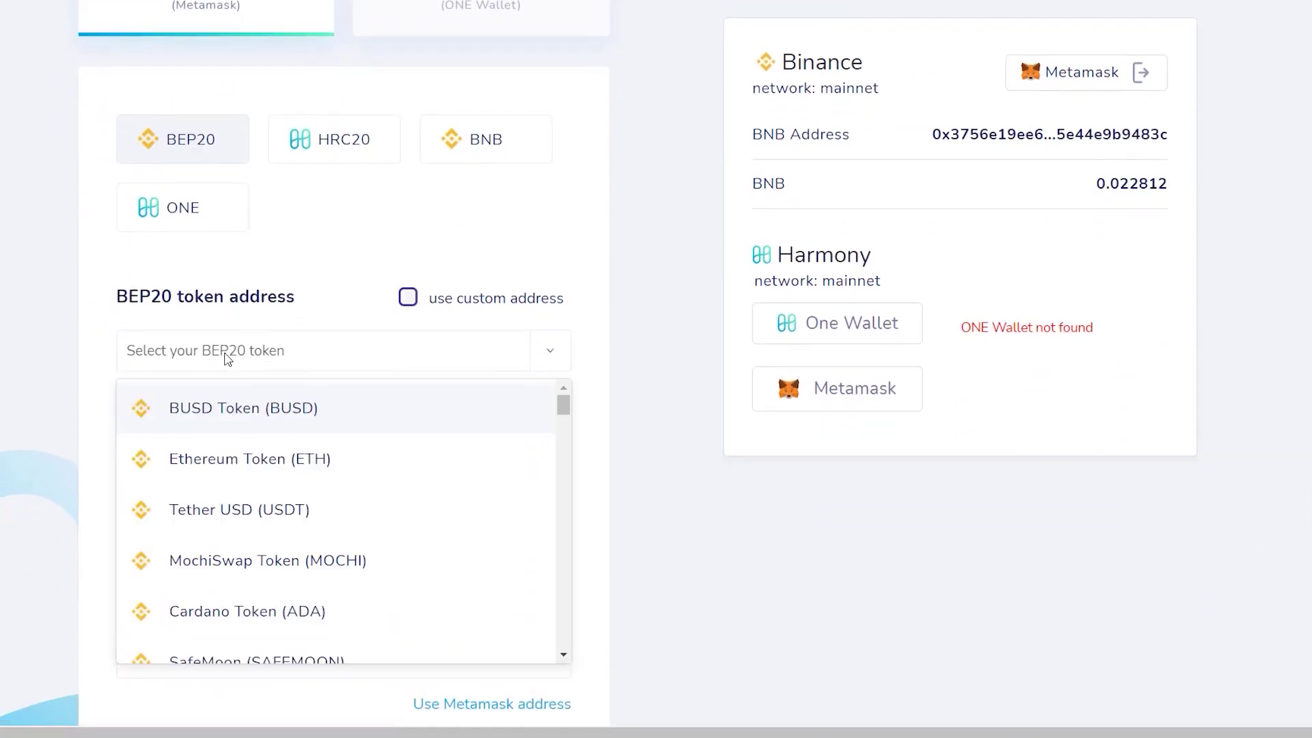
pyautogui.write('usdc')
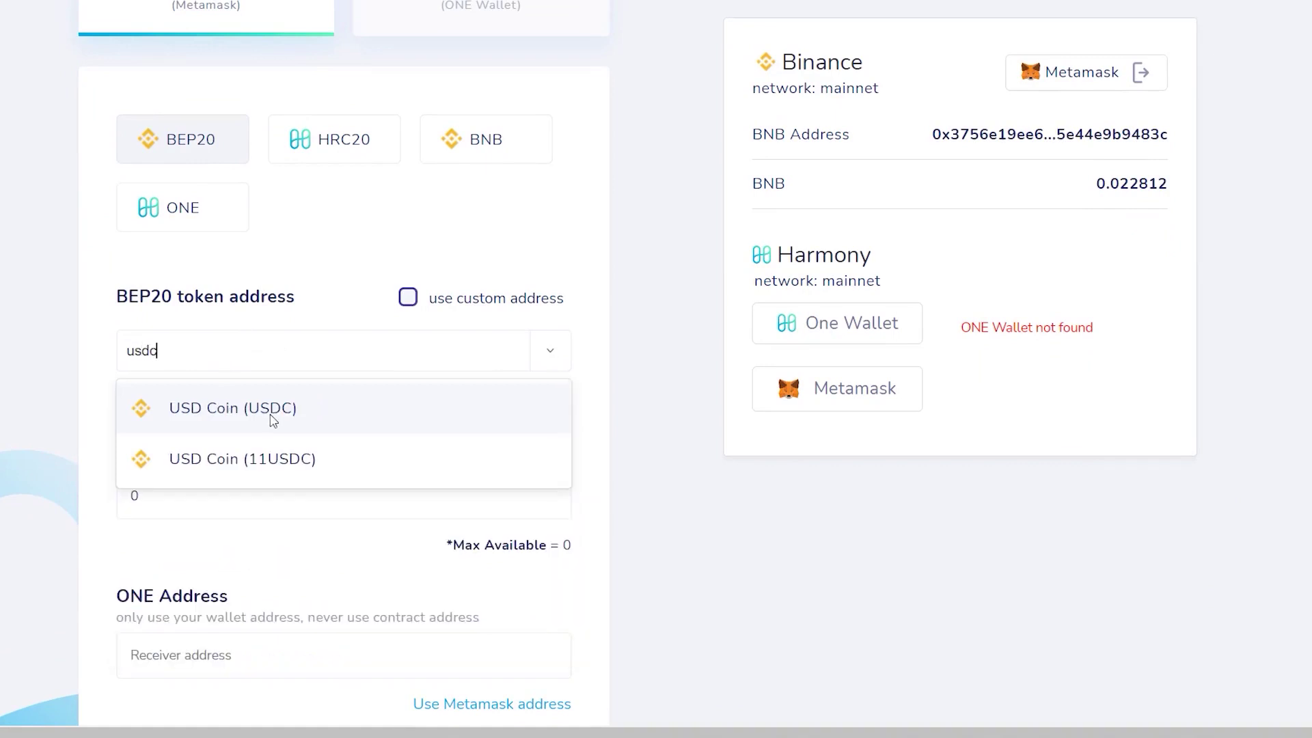
pyautogui.click(273, 410)
# - Enter 1 USDC, set the wallet's own address as receiver, and continue
pyautogui.scroll(1, 164, 629)
pyautogui.click(164, 629)
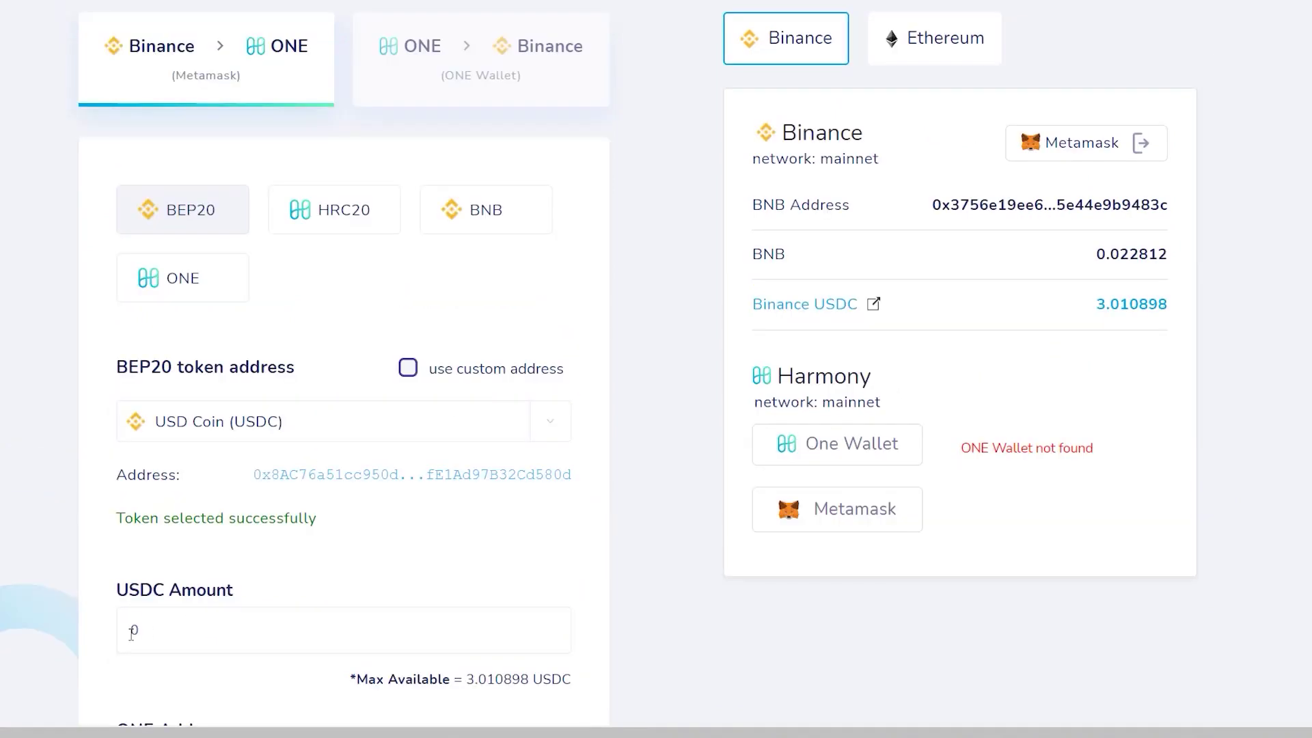
pyautogui.write('1')
pyautogui.moveTo(530, 679); pyautogui.dragTo(466, 679)
pyautogui.click(494, 660)
pyautogui.scroll(-3, 409, 586)
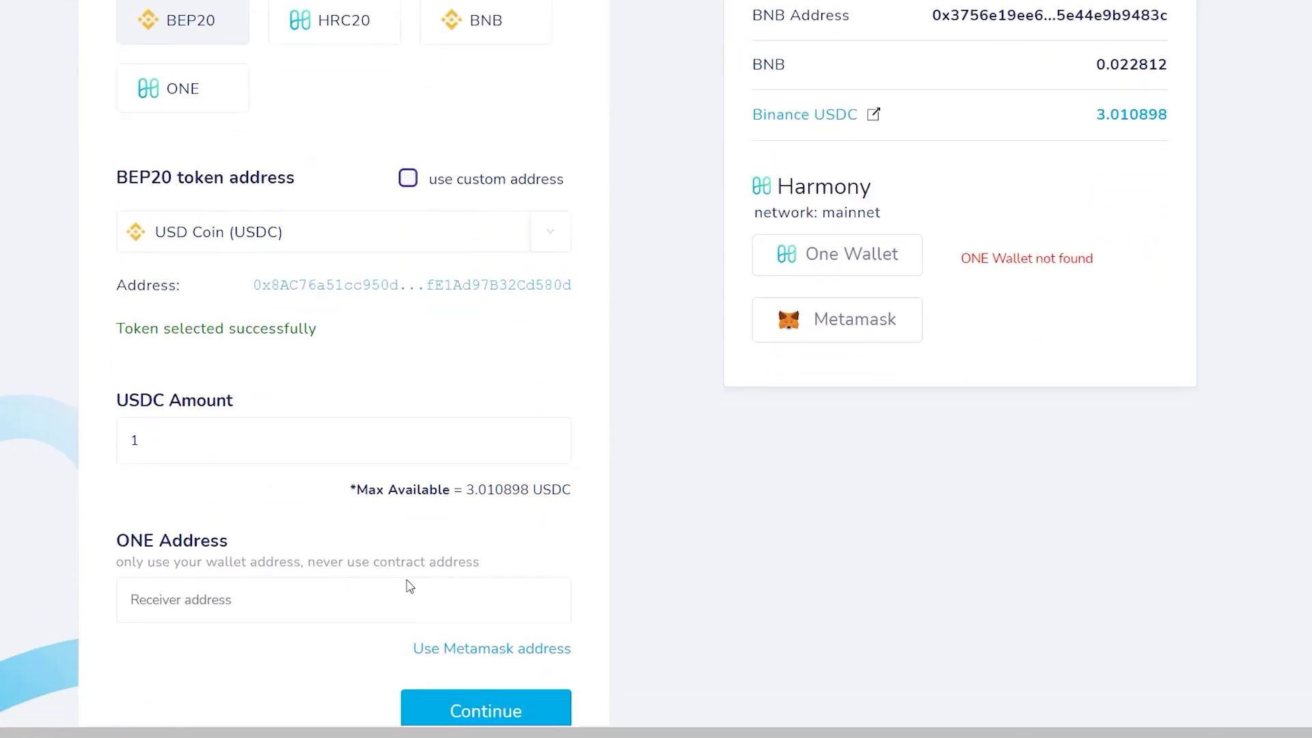
pyautogui.click(525, 660)
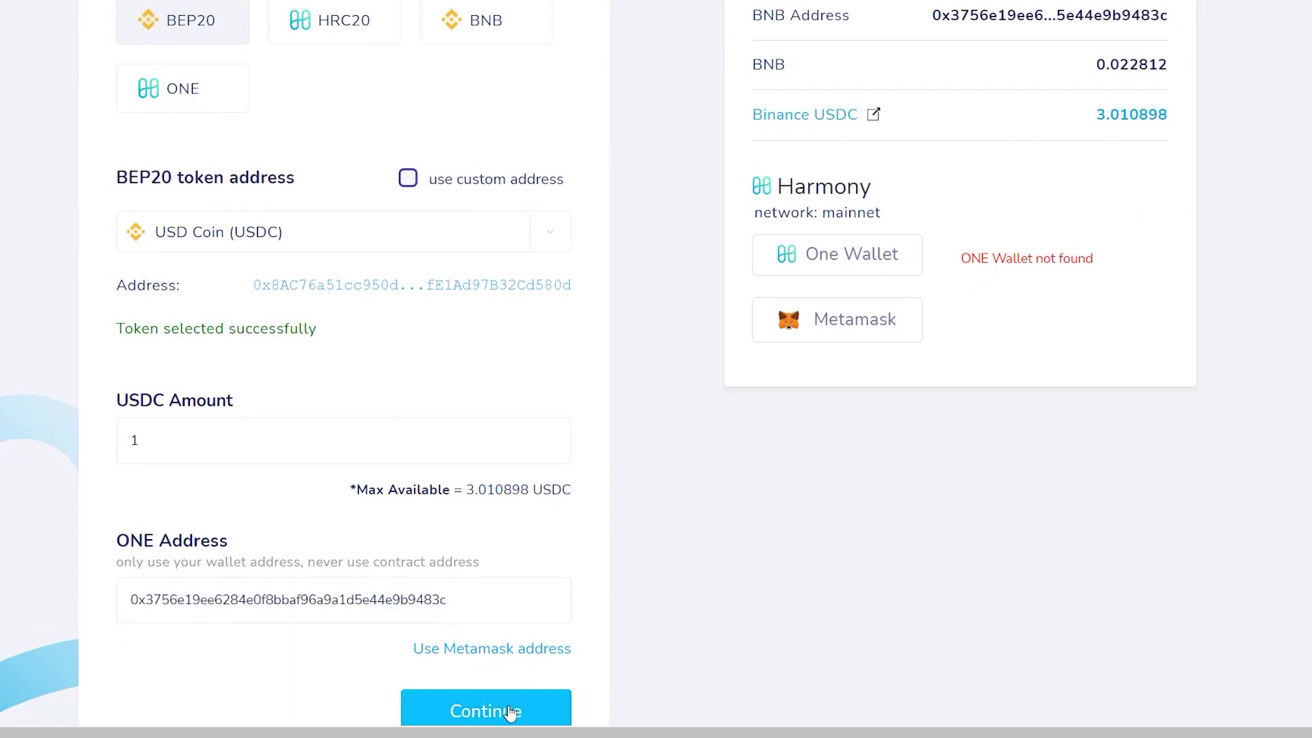
pyautogui.click(470, 710)
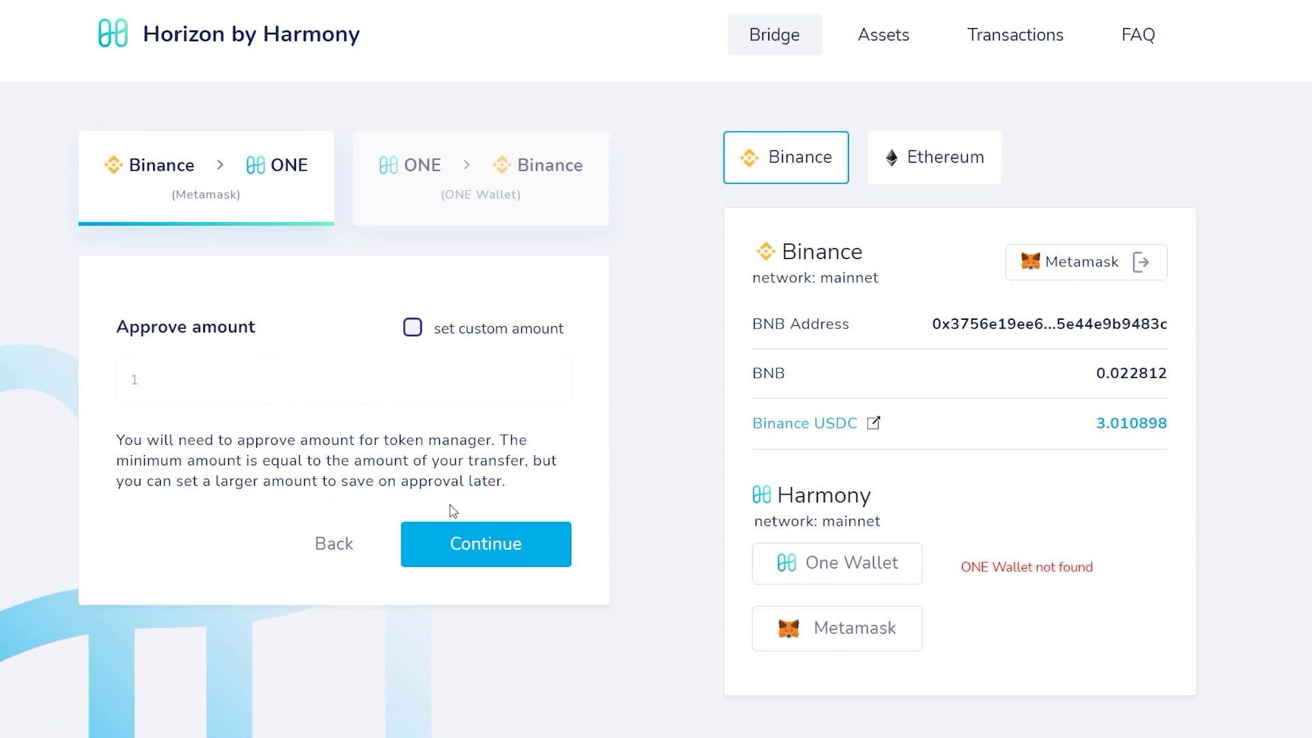
# - Confirm the 1 USDC bridge transfer and approve the USDC spend and lock transactions in MetaMask
pyautogui.click(464, 550)
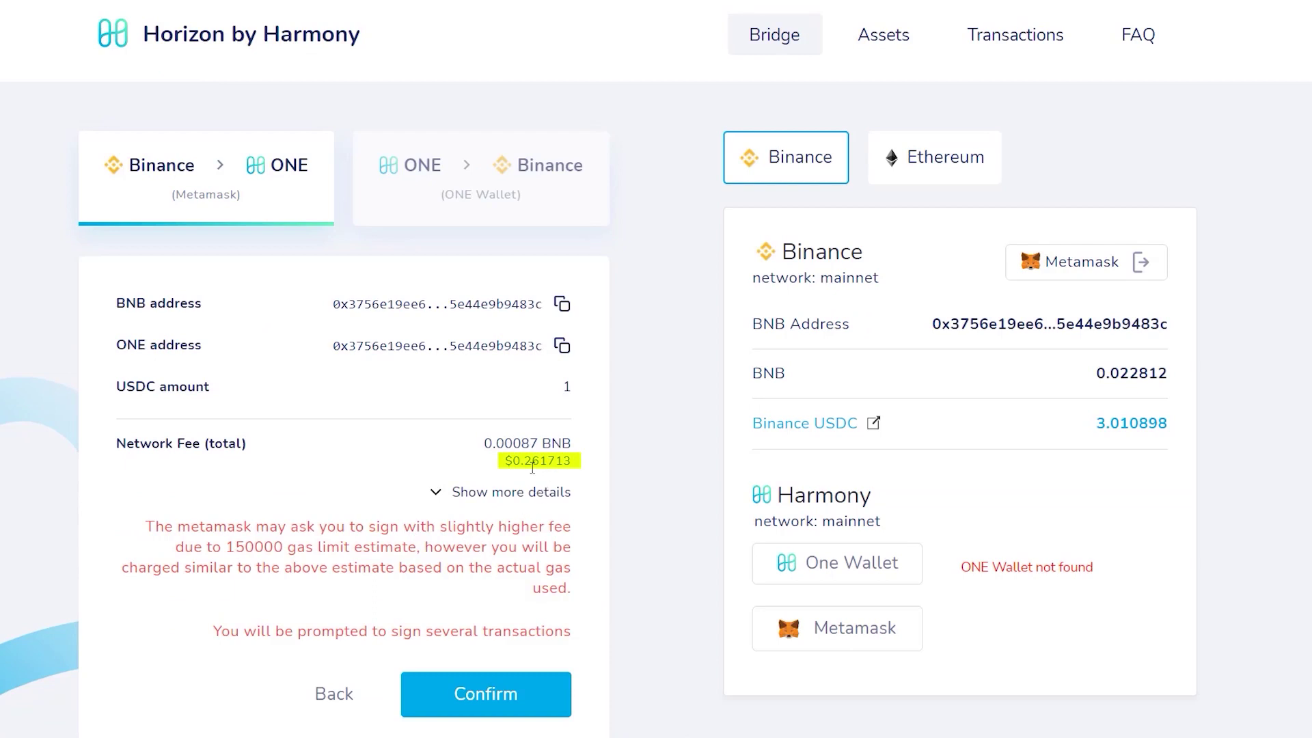
pyautogui.click(526, 700)
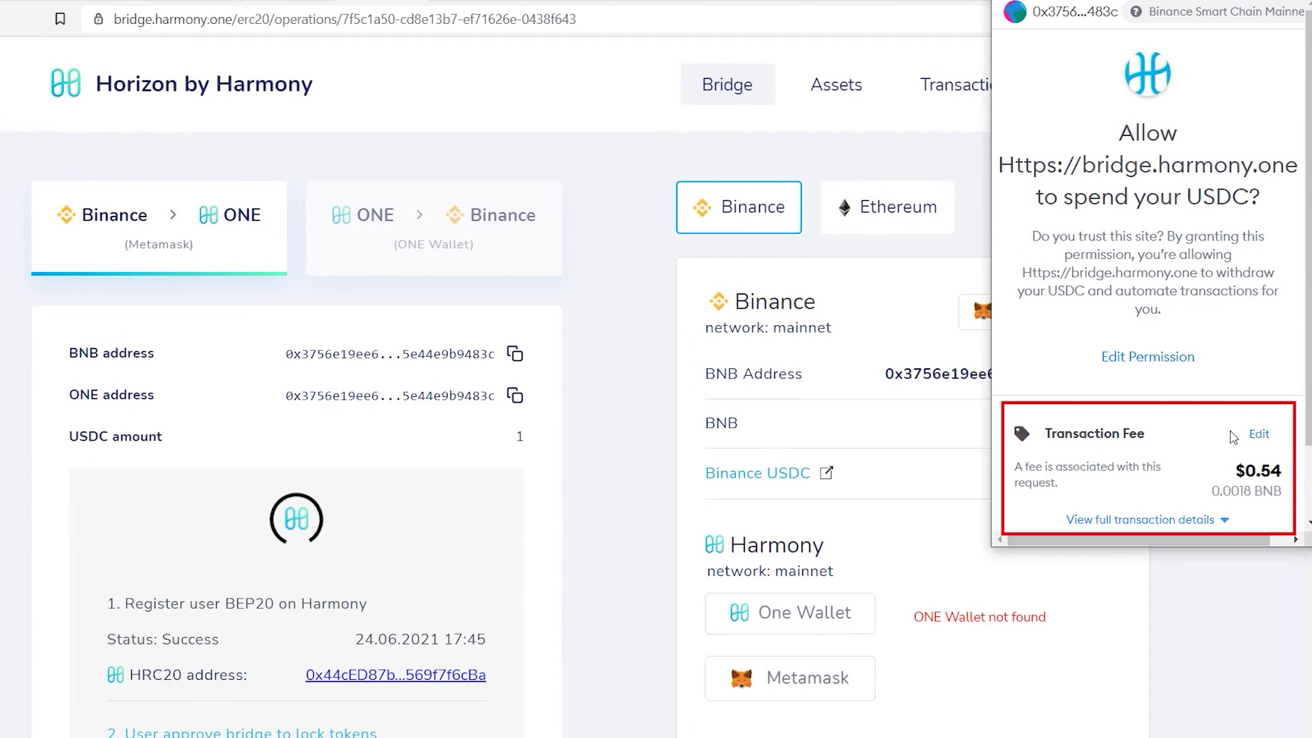
pyautogui.scroll(-2, 1233, 437)
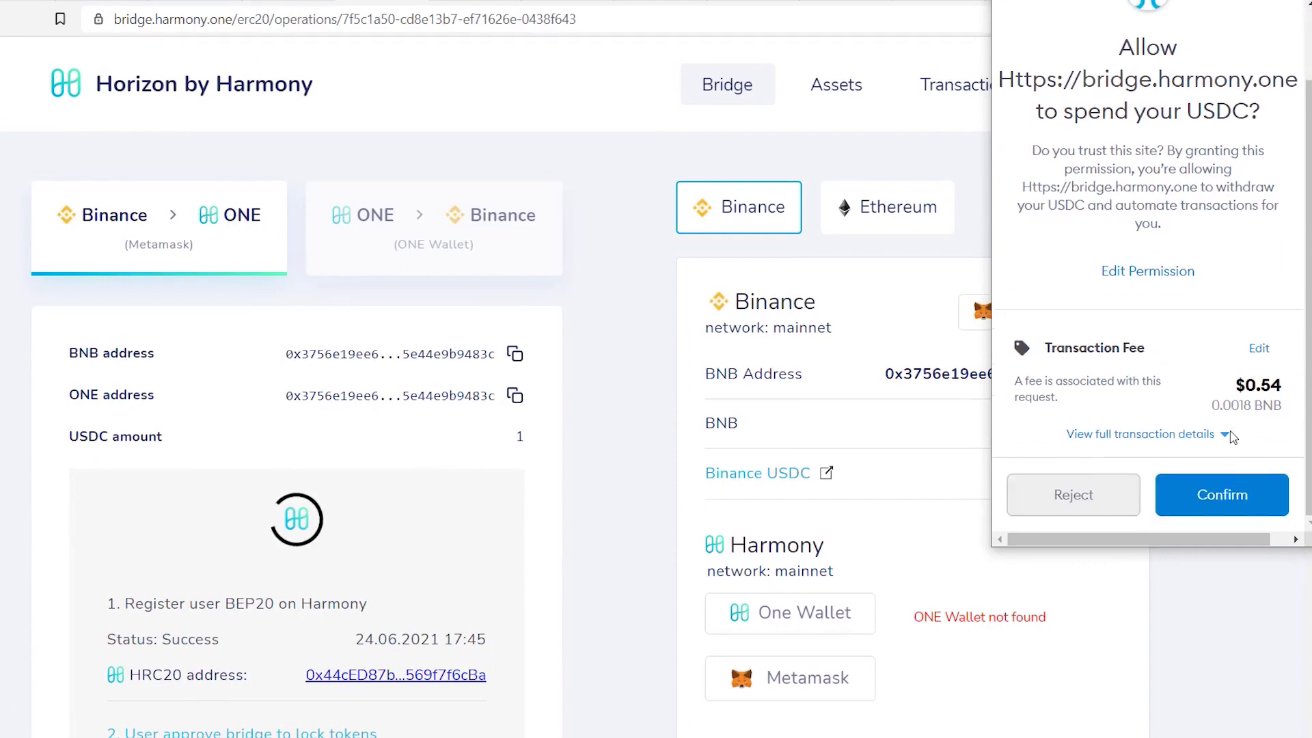
pyautogui.click(1231, 495)
pyautogui.scroll(-5, 943, 460)
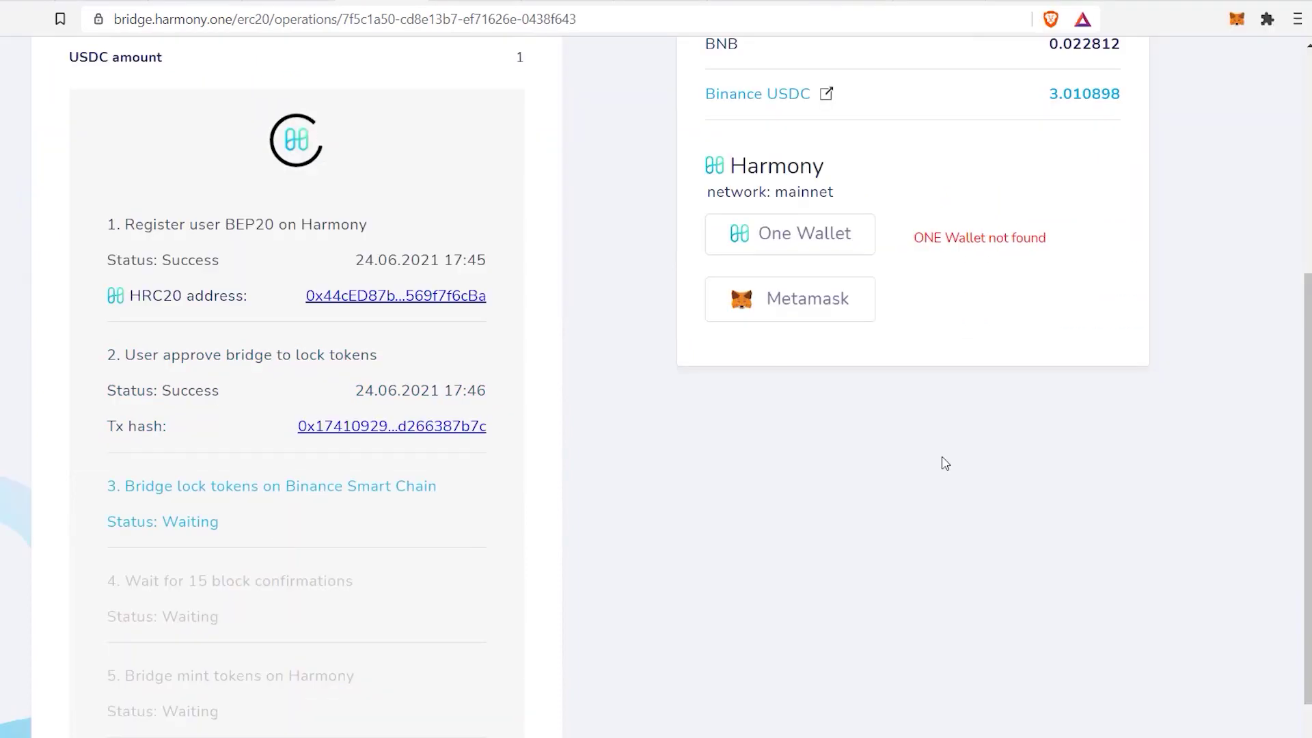
pyautogui.click(1204, 521)
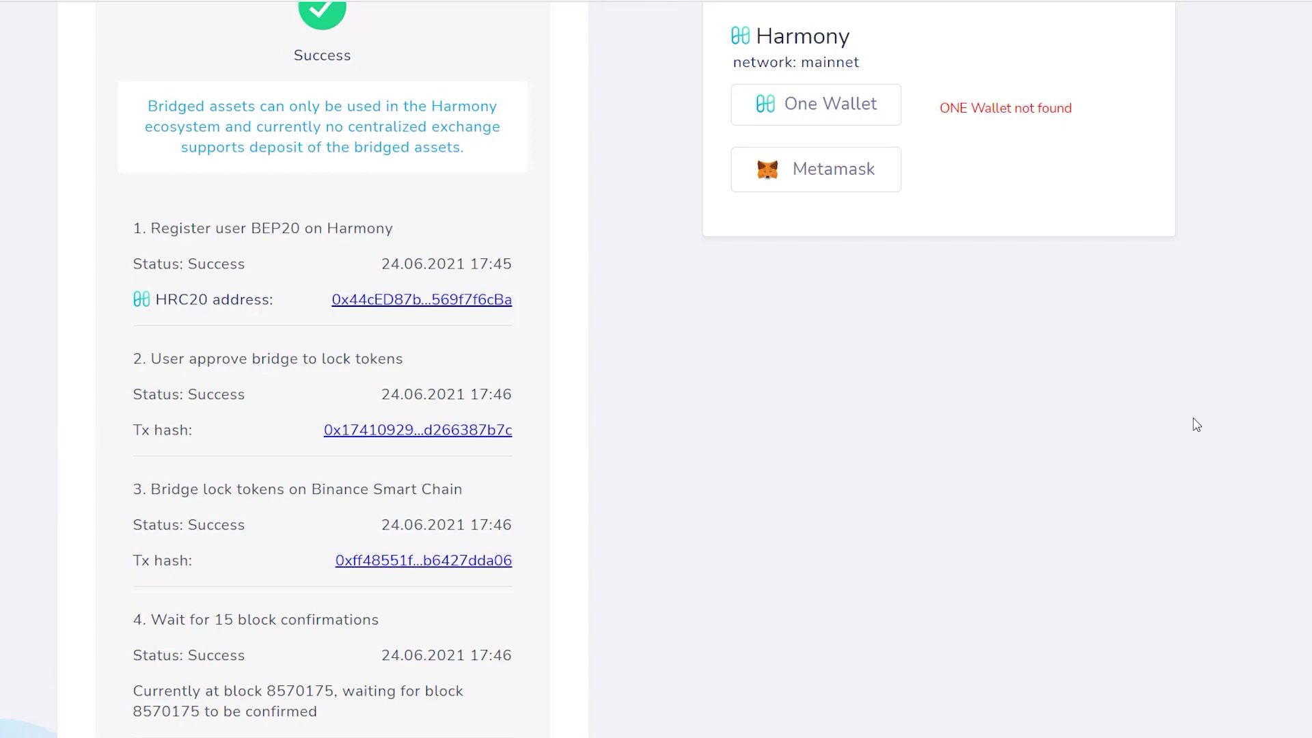
# - Scroll through the bridge progress to verify all five steps show Success
pyautogui.scroll(-1, 369, 205)
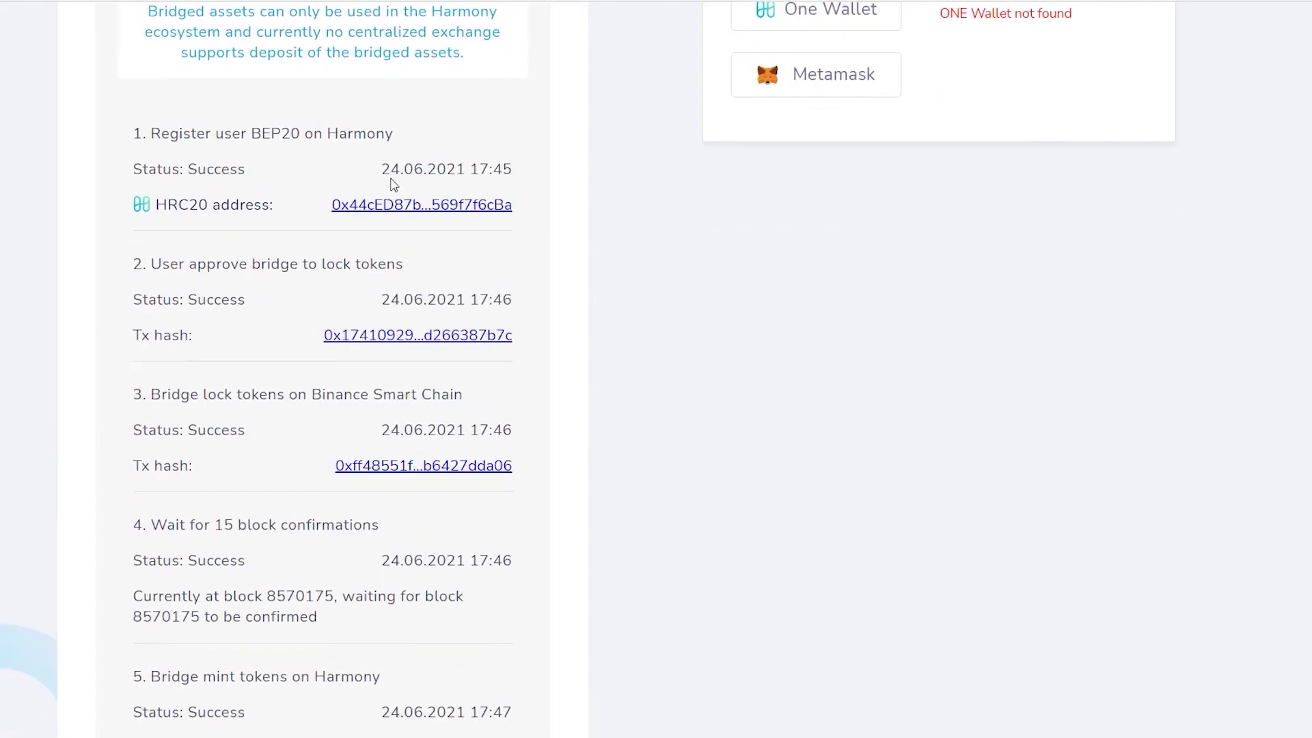
pyautogui.scroll(-1, 387, 188)
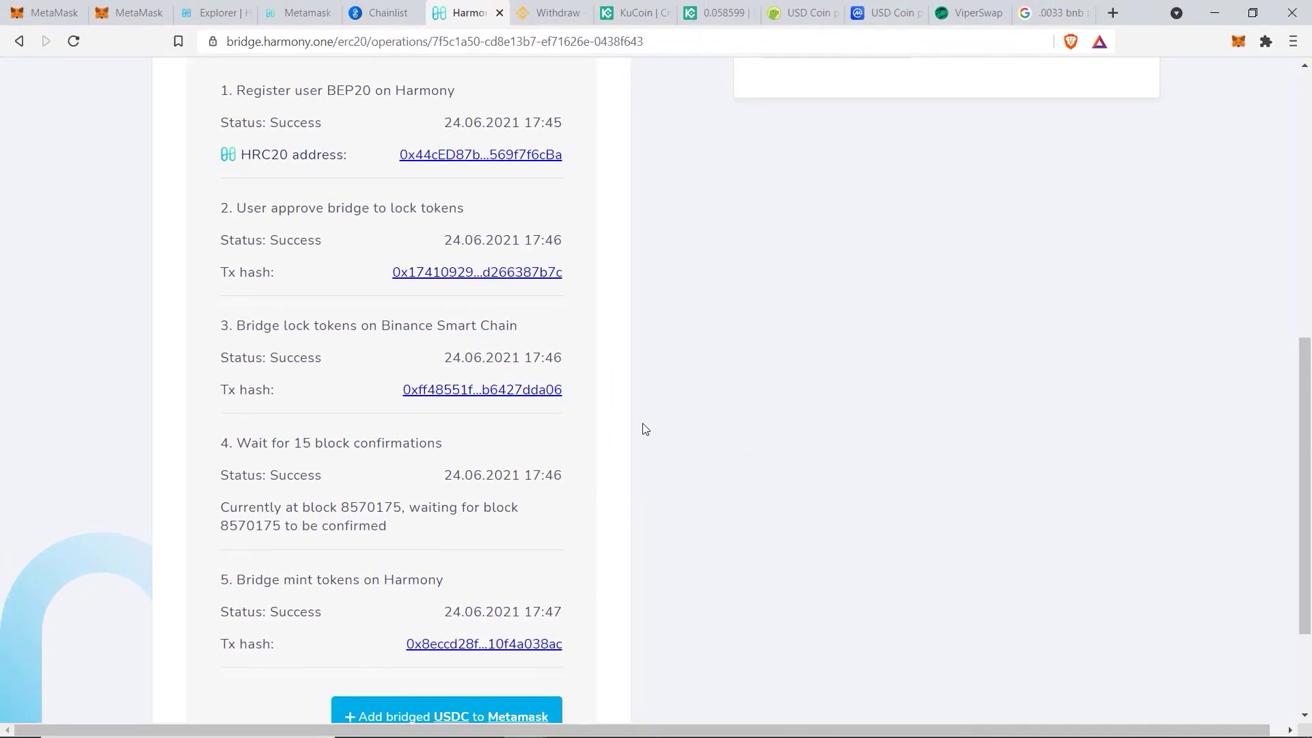
pyautogui.click(130, 12)
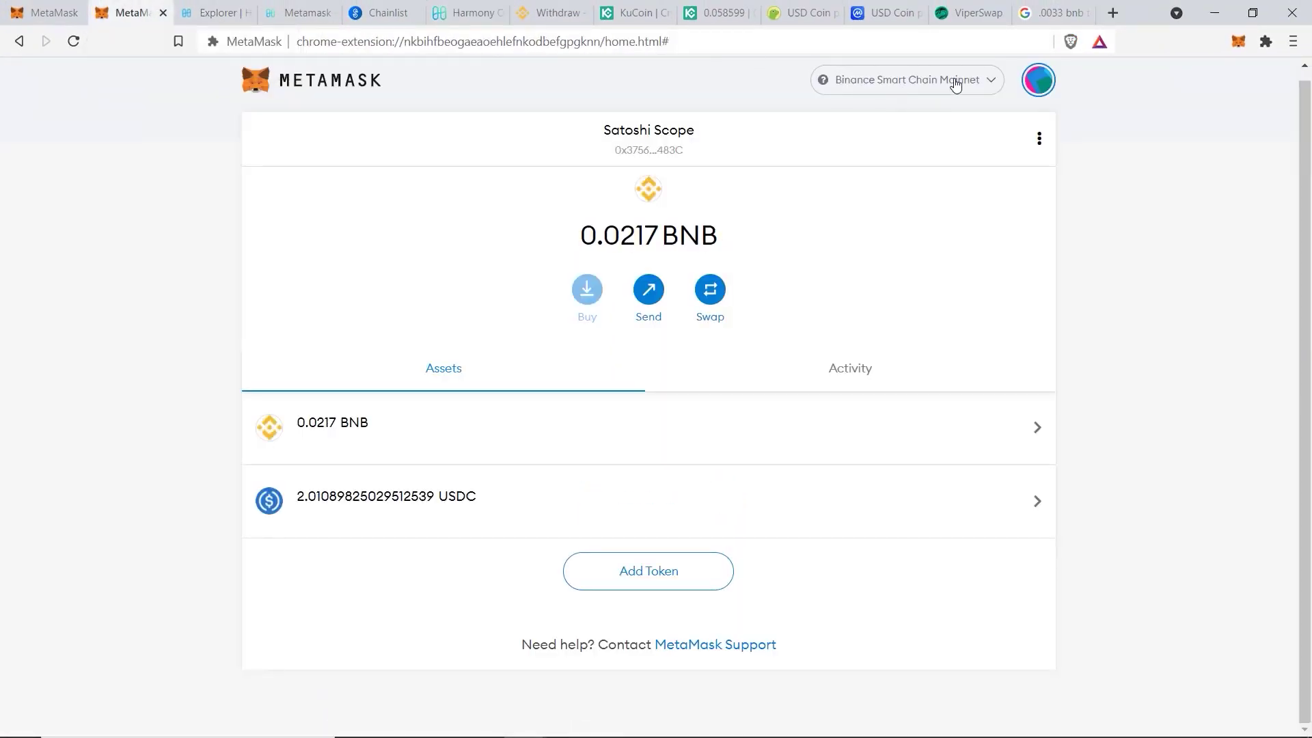
# - Switch MetaMask to Harmony Mainnet Shard 0 and view the account in Harmony Explorer
pyautogui.click(955, 84)
pyautogui.click(926, 407)
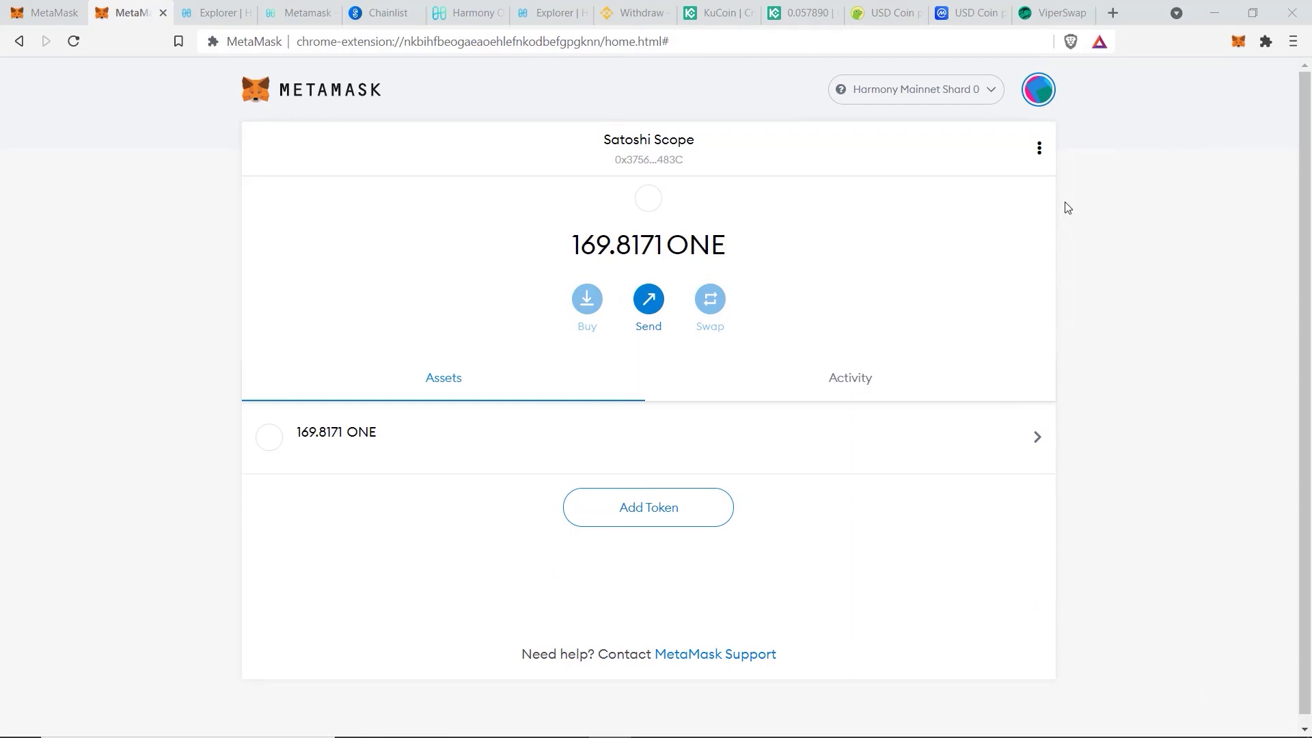
pyautogui.click(1038, 150)
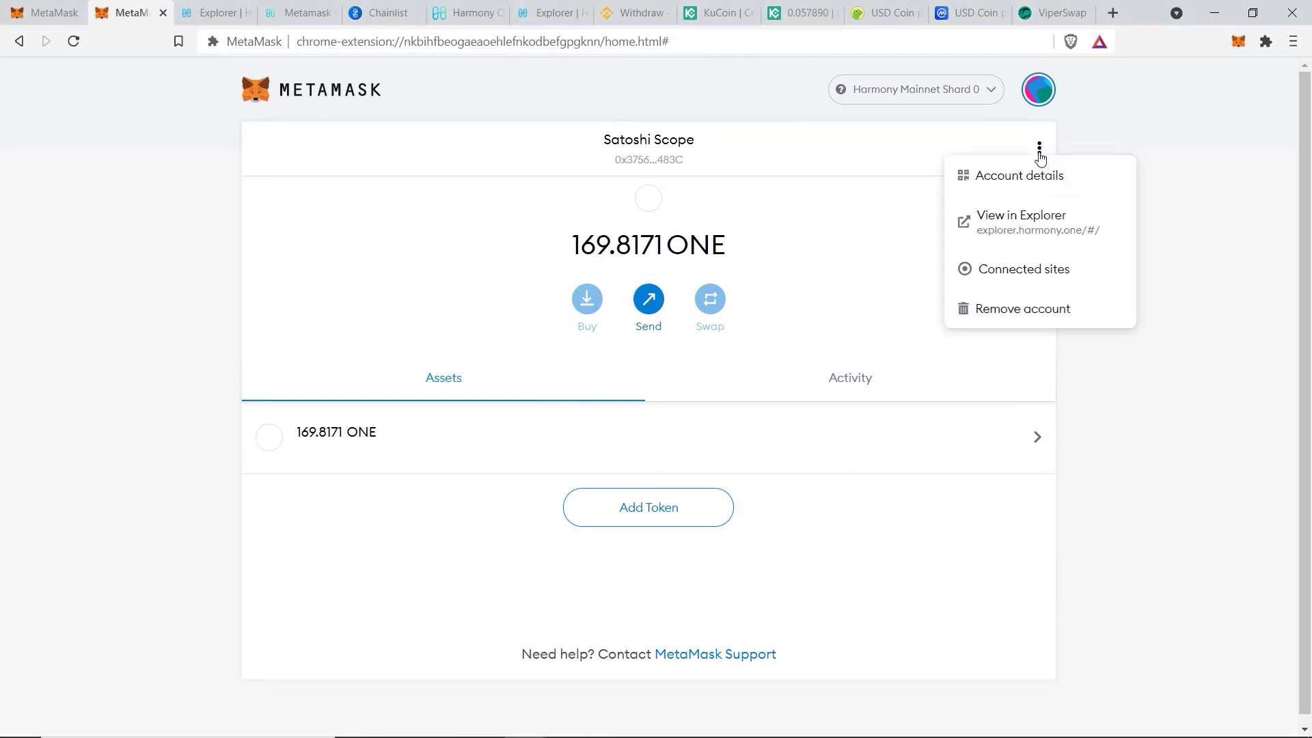
pyautogui.click(1039, 230)
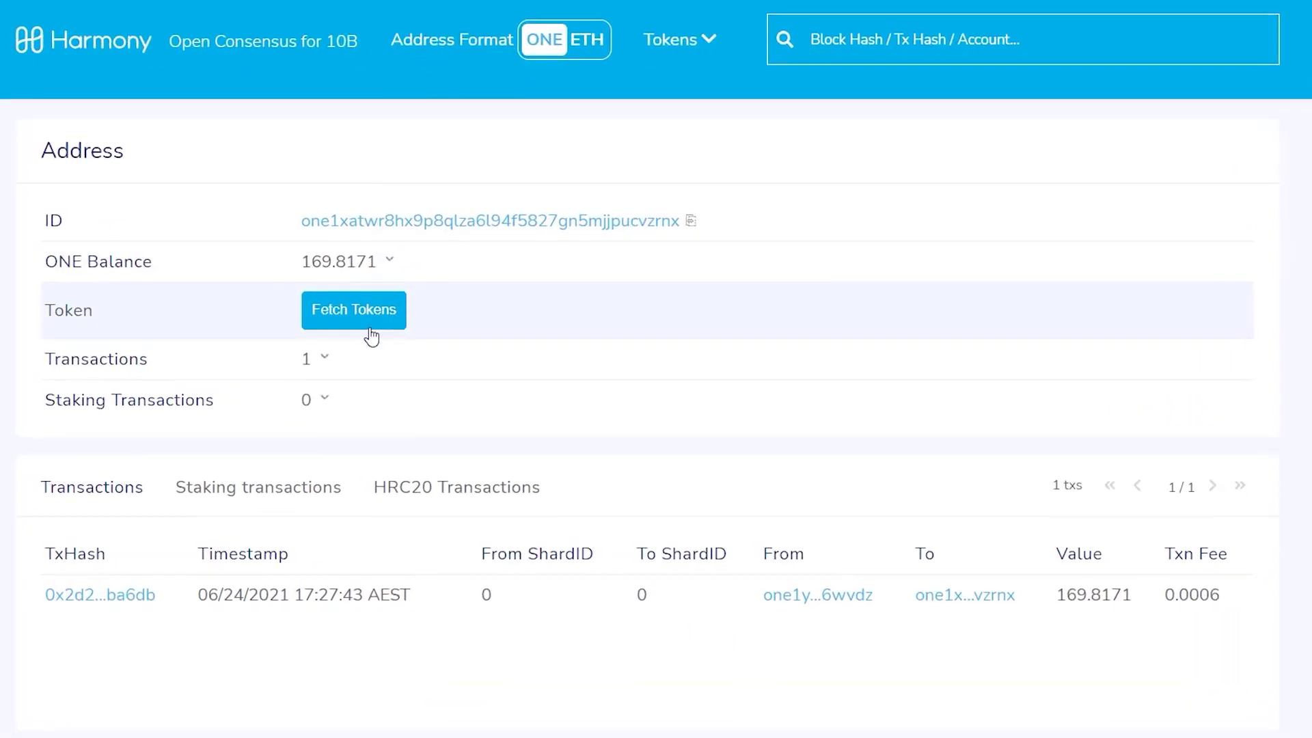
# - Fetch the account's tokens, open USD Coin (bscUSDC) and switch the address format to ETH
pyautogui.click(368, 312)
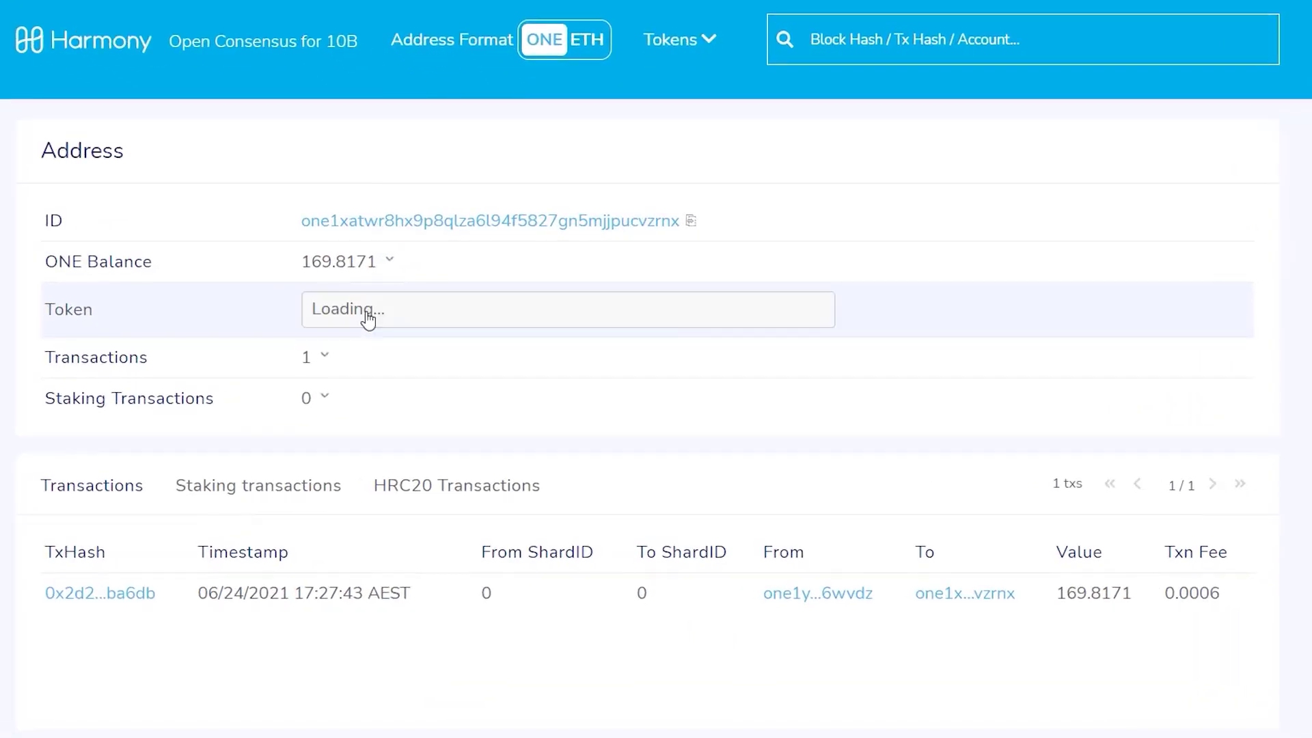
pyautogui.click(344, 307)
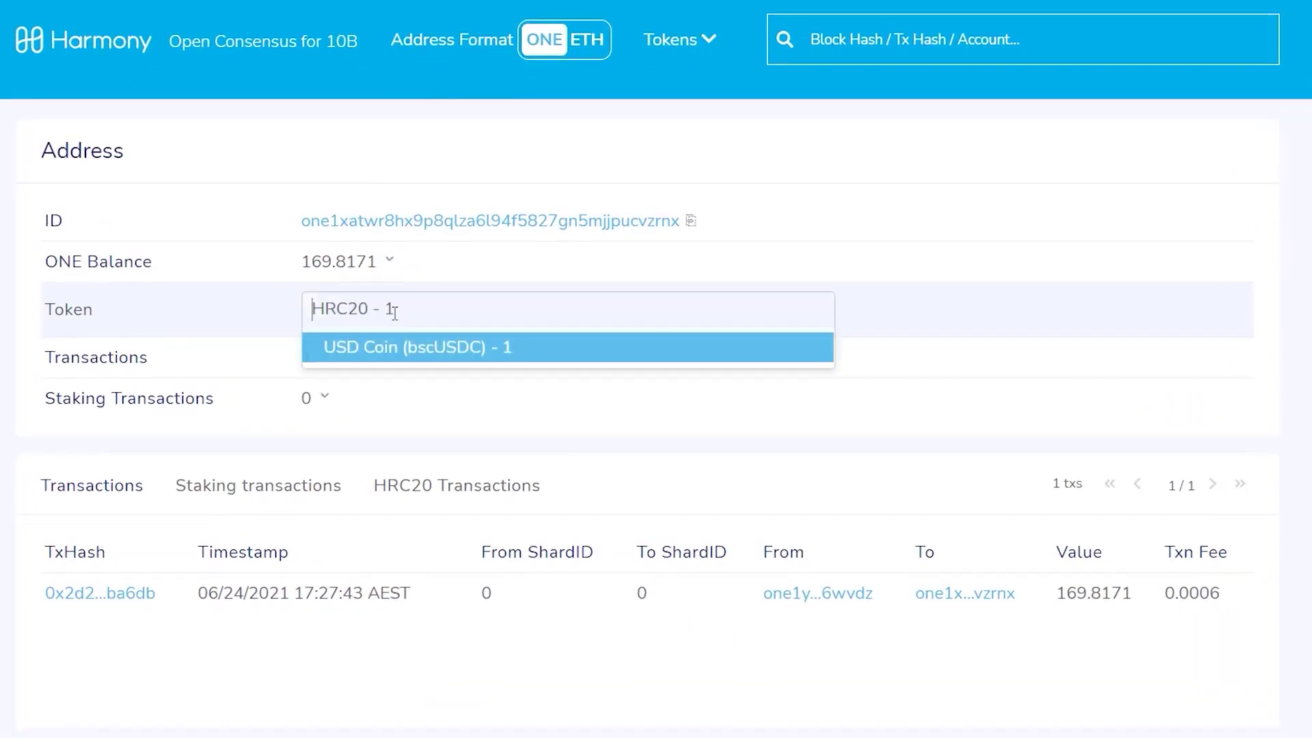
pyautogui.click(358, 350)
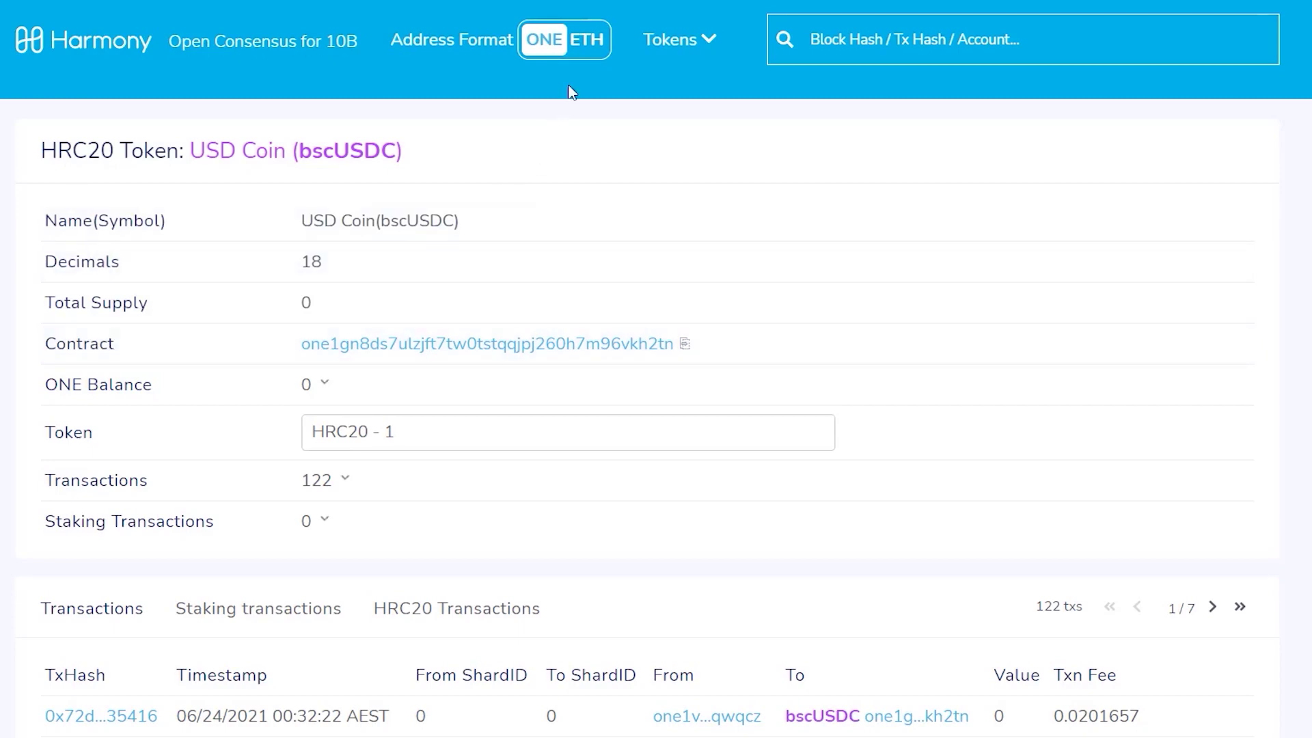
pyautogui.click(586, 42)
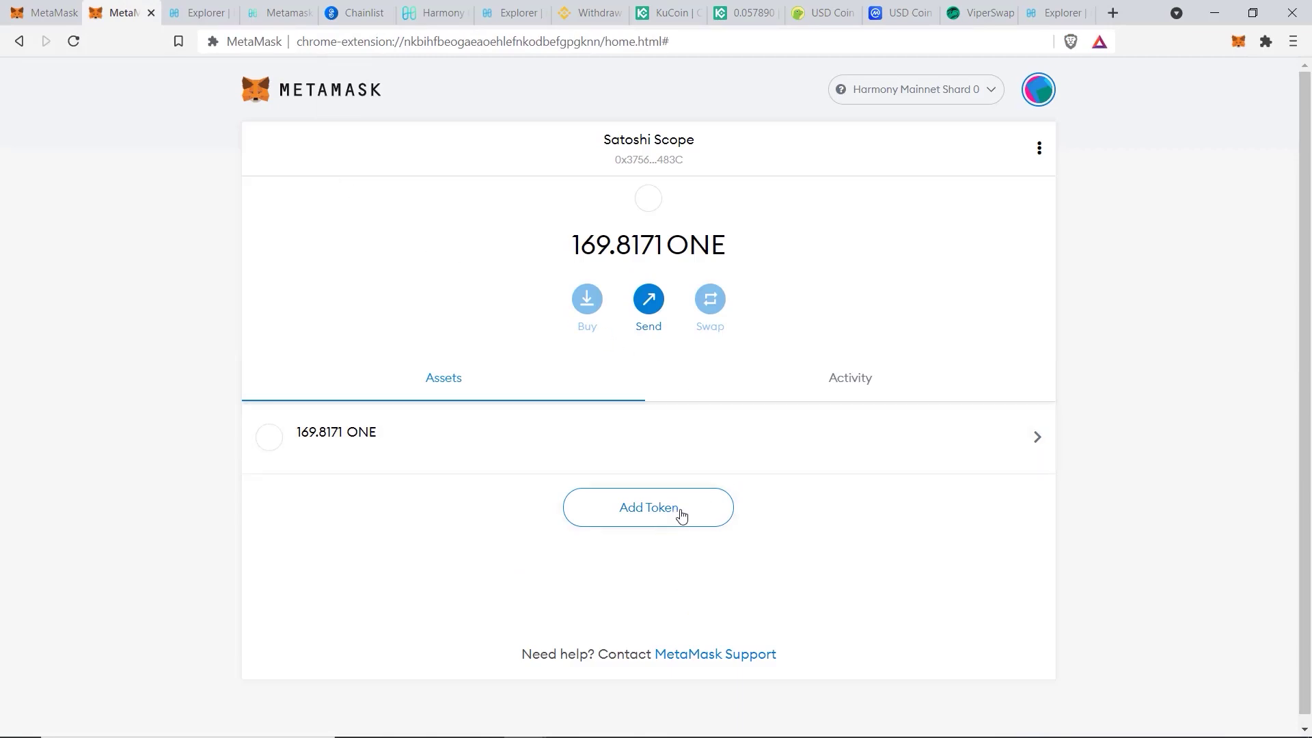
# - Add bscUSDC to MetaMask by pasting its 0x contract address, then return to Assets
pyautogui.click(679, 514)
pyautogui.hotkey('ctrl', 'v')
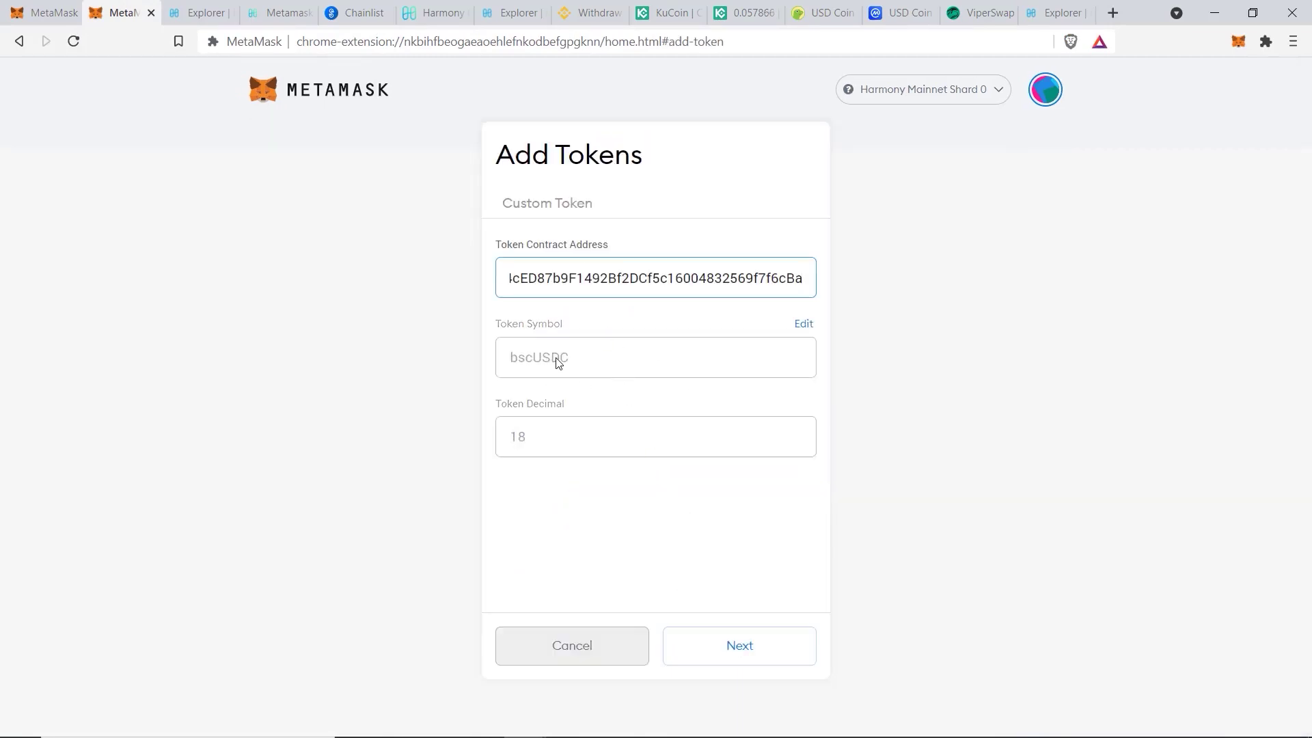
pyautogui.click(746, 641)
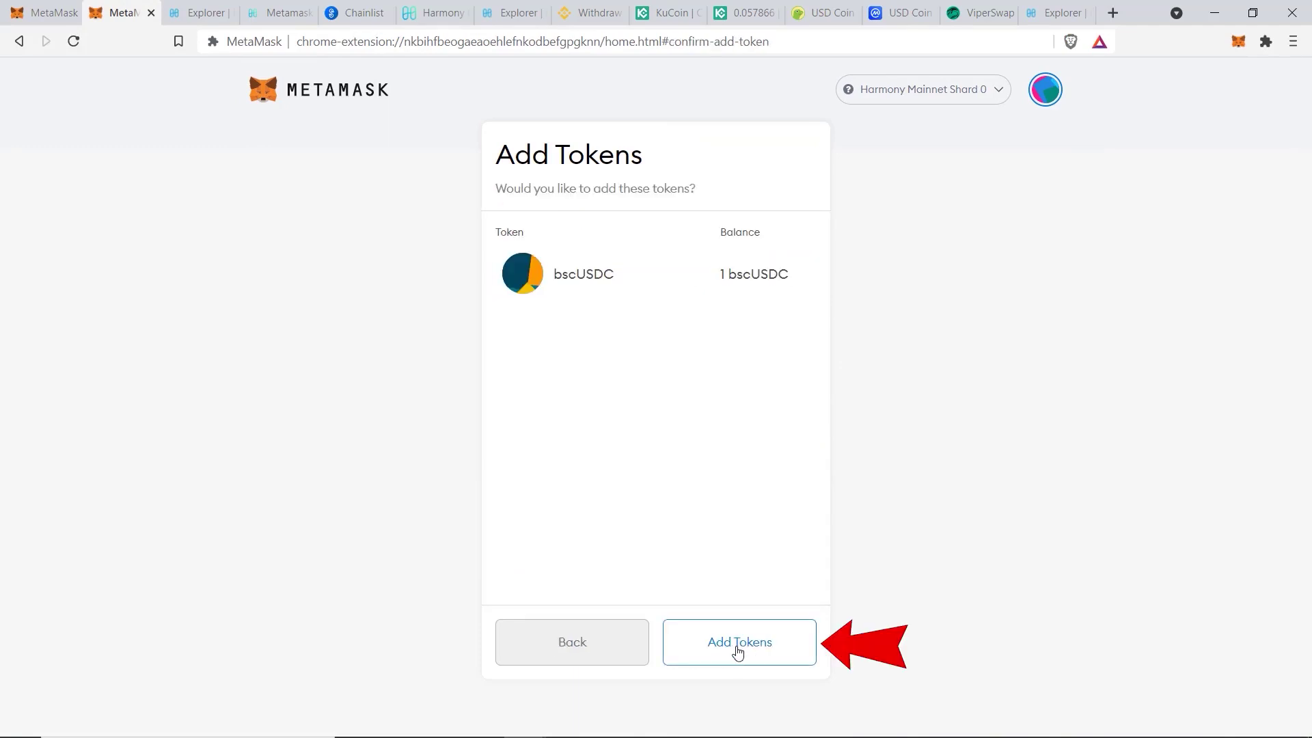
pyautogui.click(737, 651)
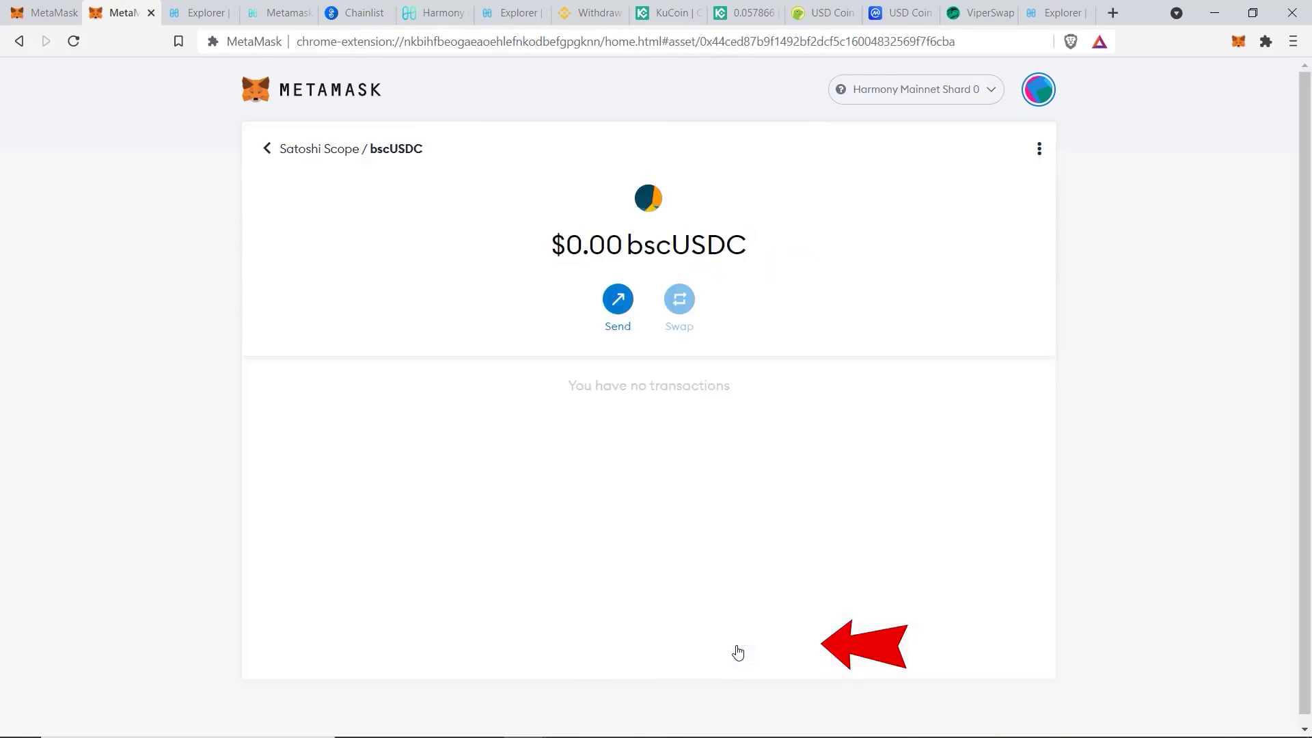
pyautogui.click(271, 156)
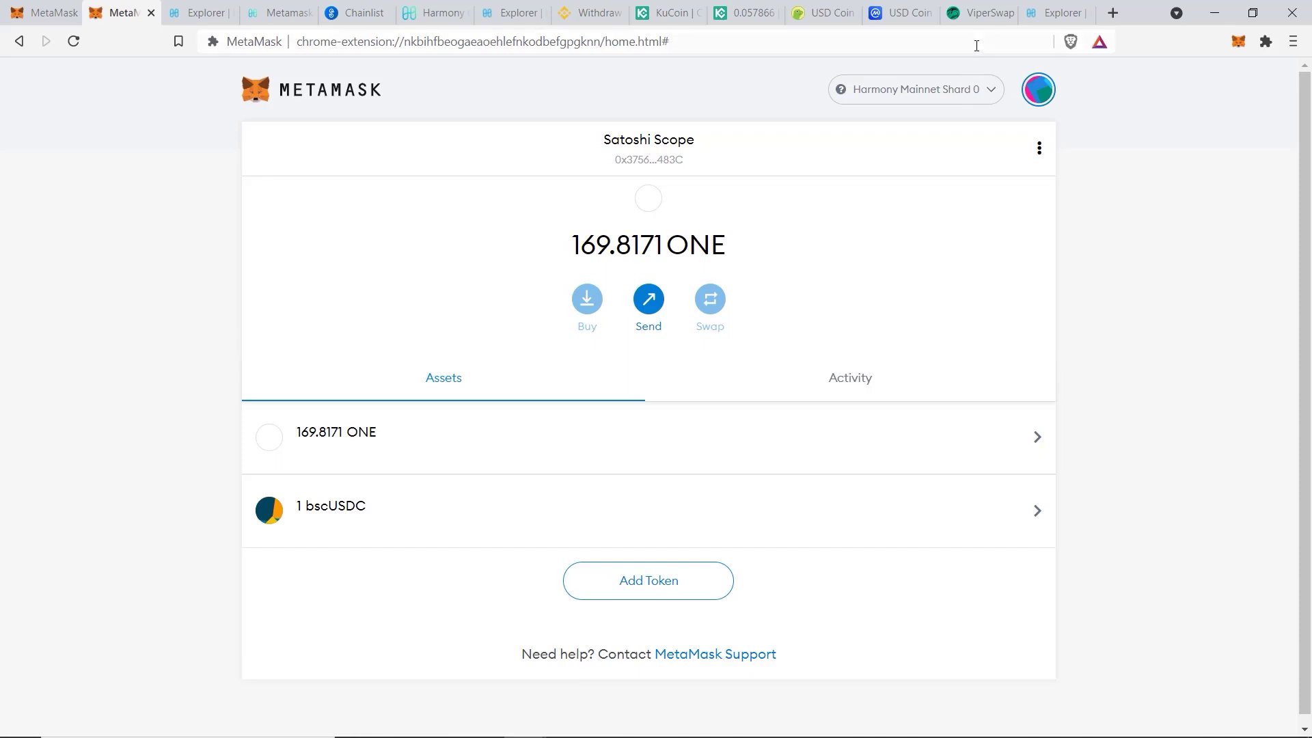
pyautogui.click(973, 15)
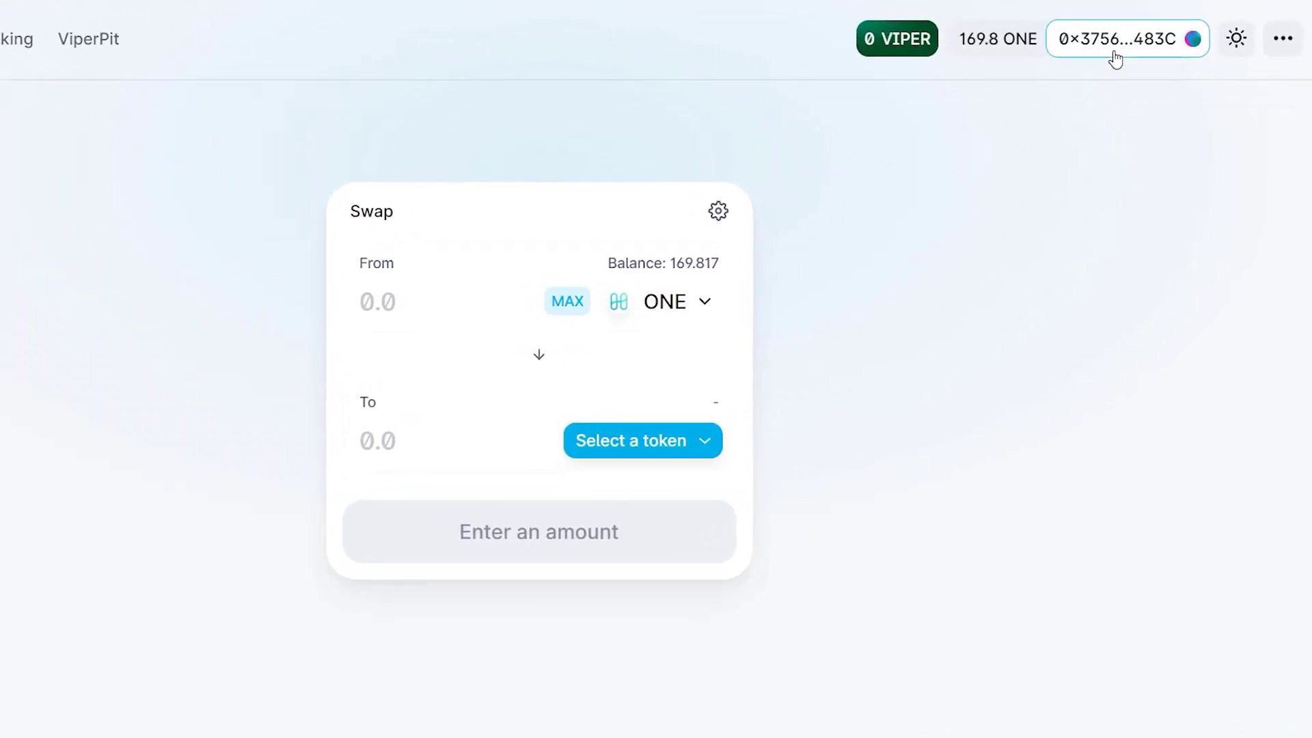
# - Reconnect ViperSwap to the wallet using MetaMask
pyautogui.click(1070, 49)
pyautogui.click(682, 334)
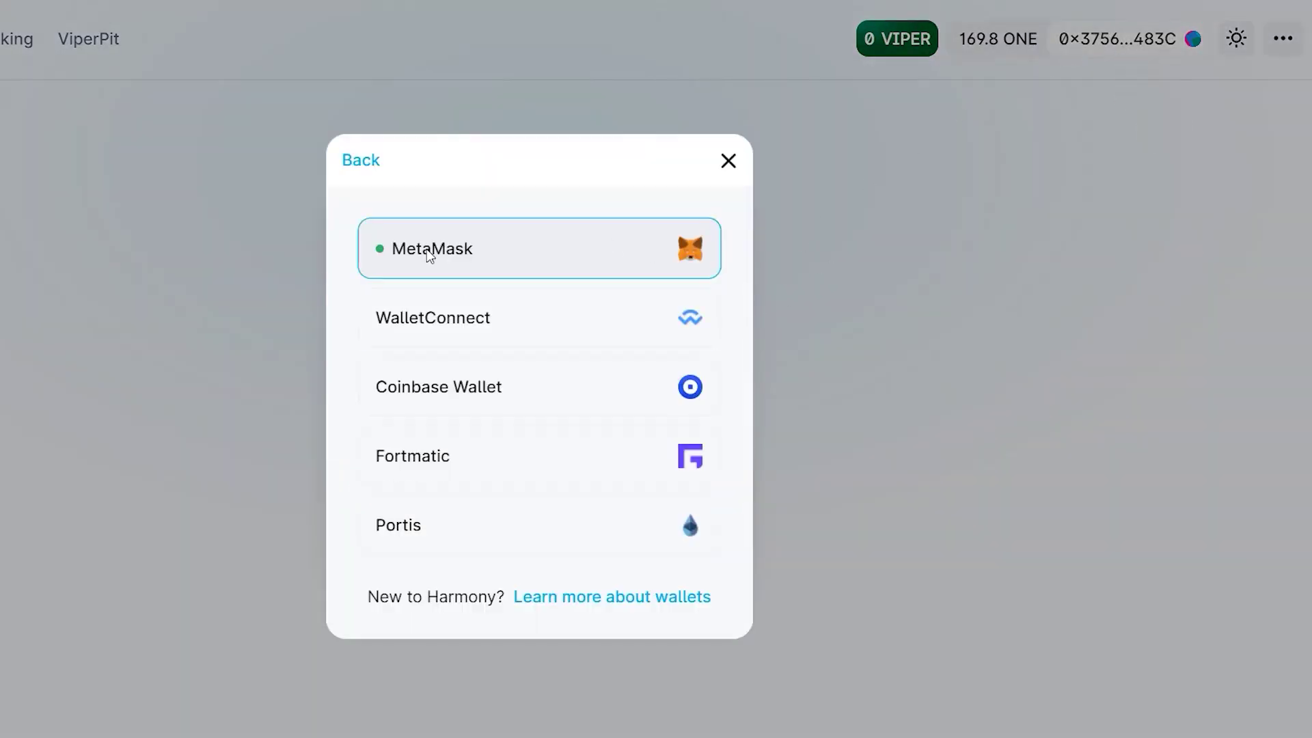
pyautogui.click(426, 249)
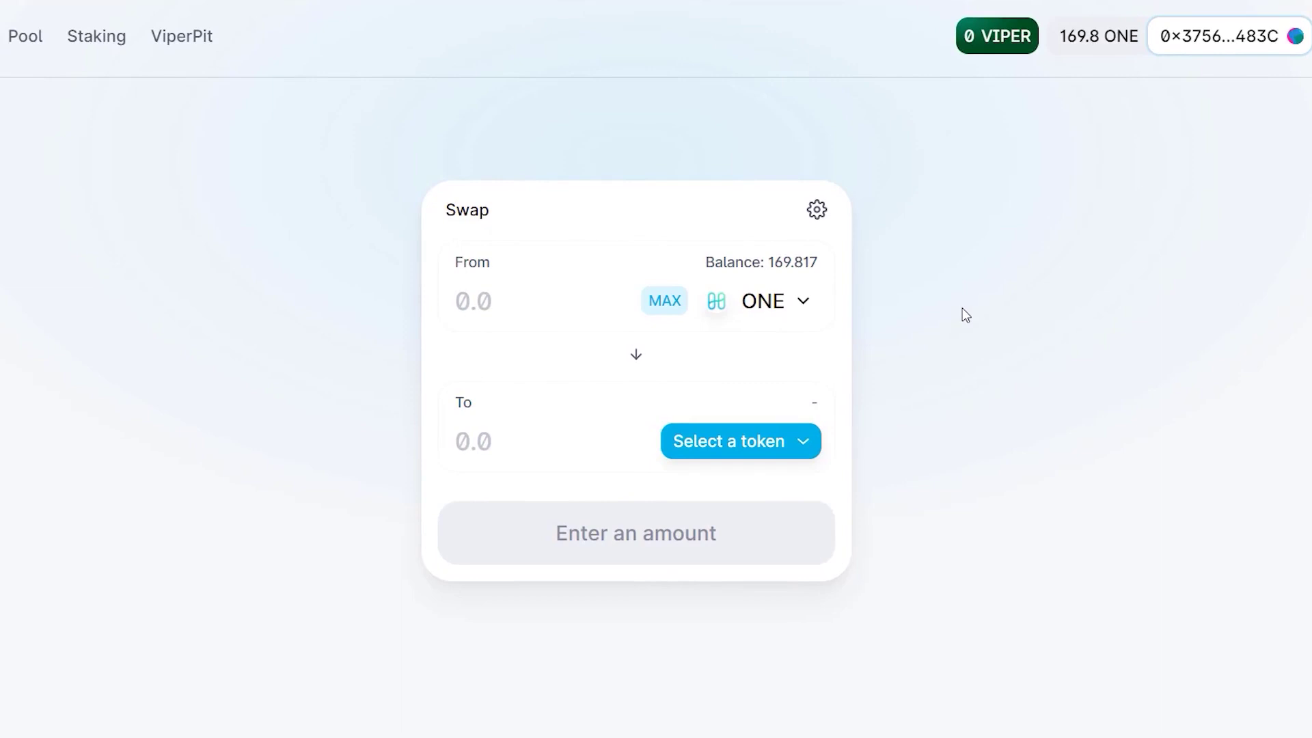
# - Enter 2 ONE in From and choose 1USDT as the token to receive
pyautogui.click(524, 302)
pyautogui.write('2')
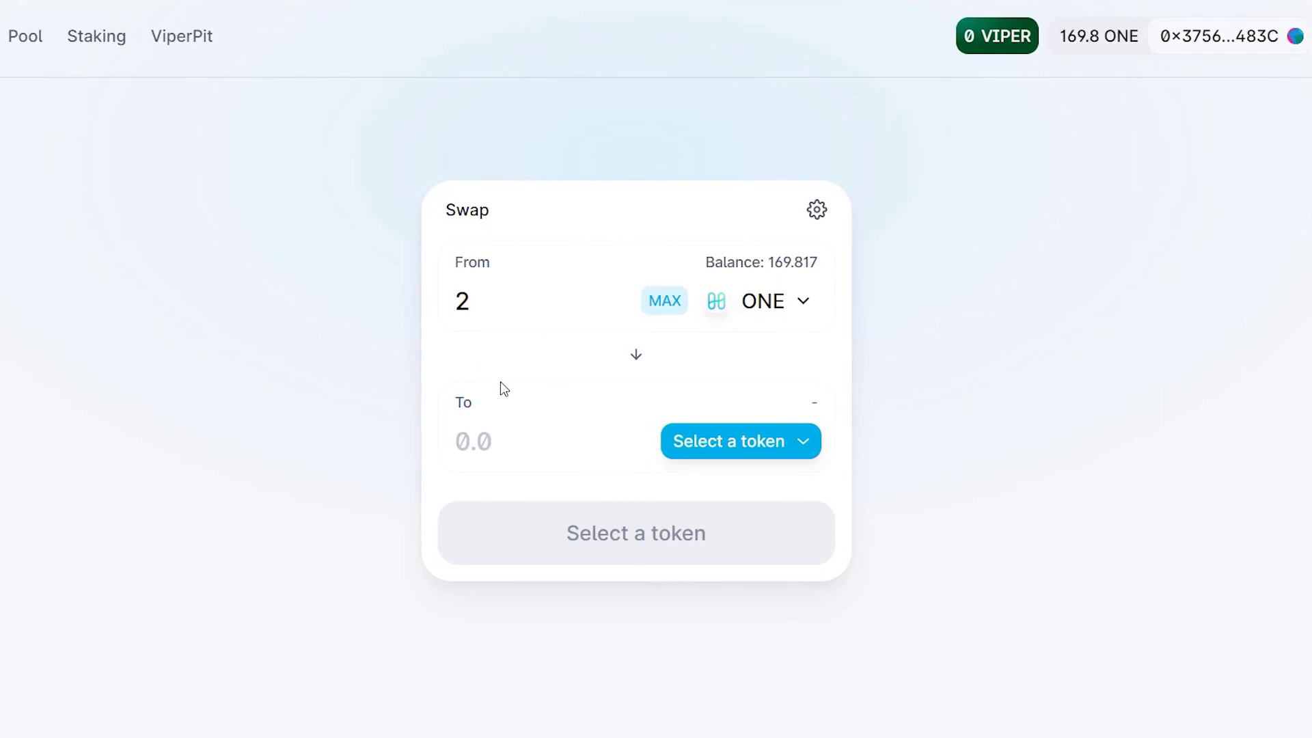
pyautogui.click(756, 448)
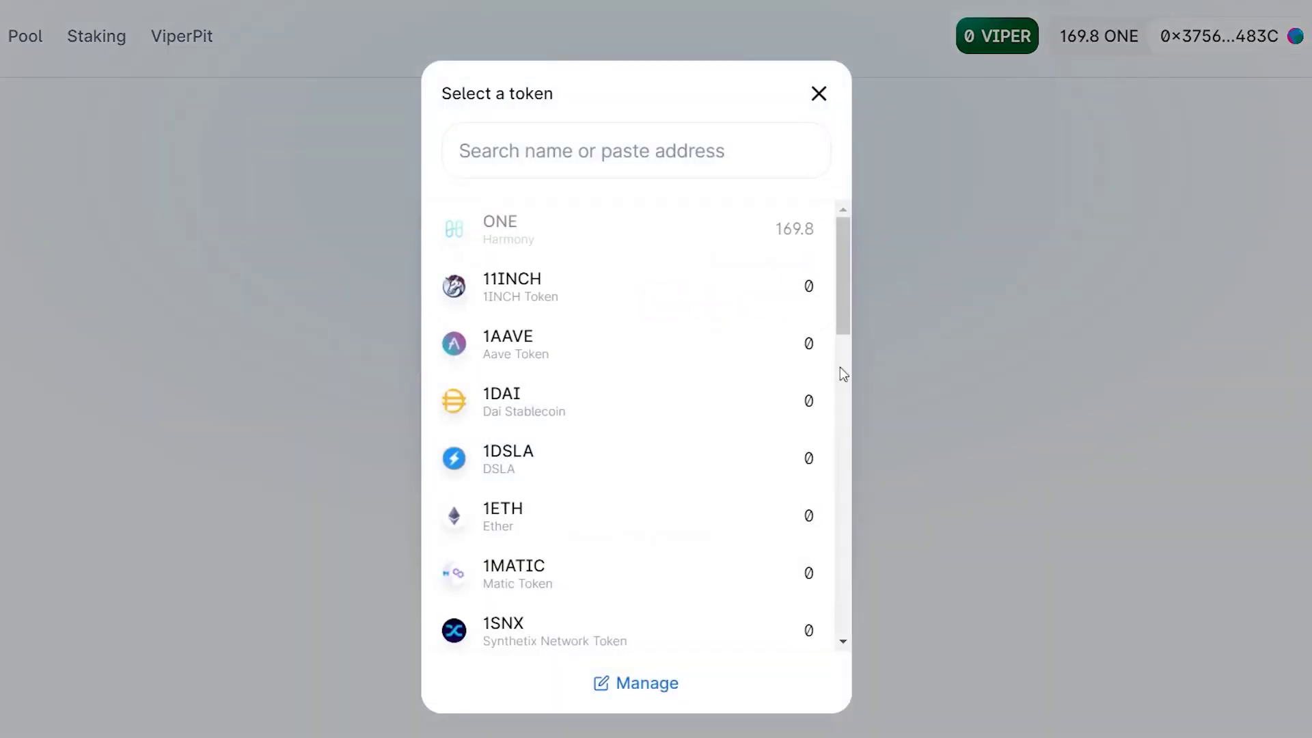
pyautogui.scroll(-6, 791, 394)
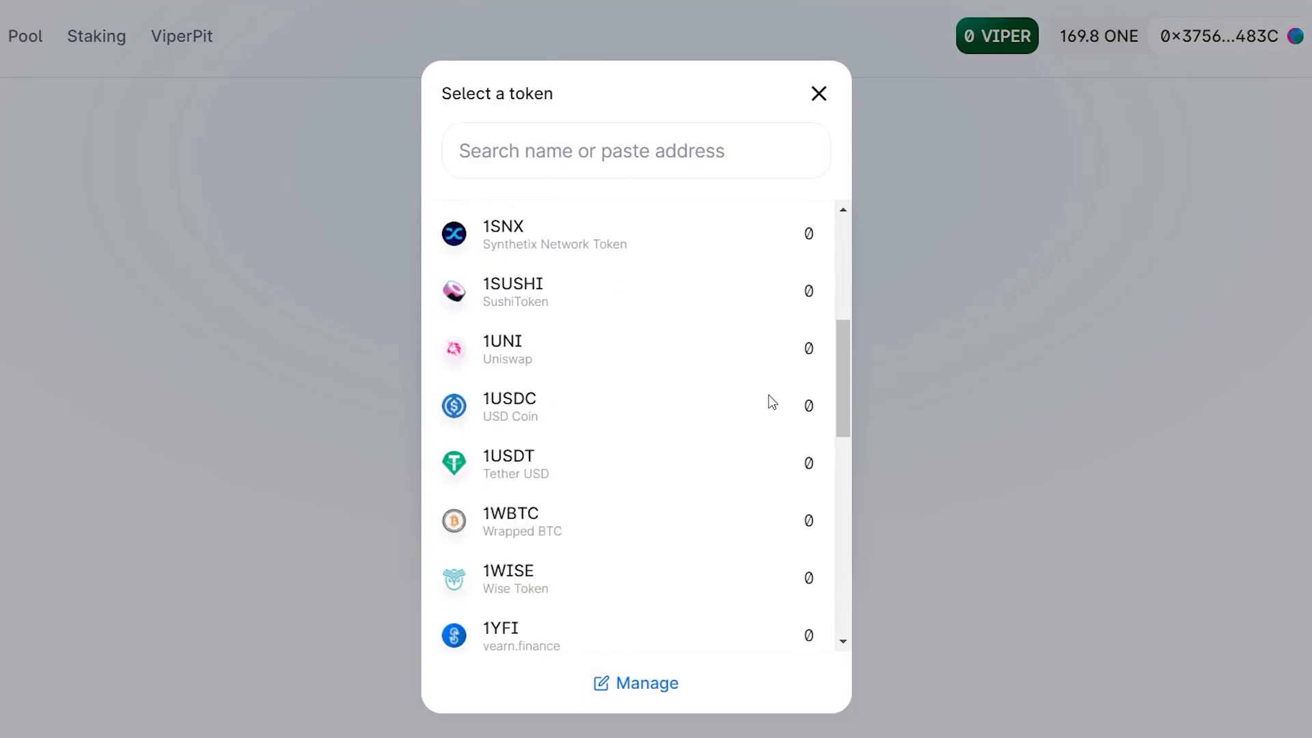
pyautogui.click(523, 455)
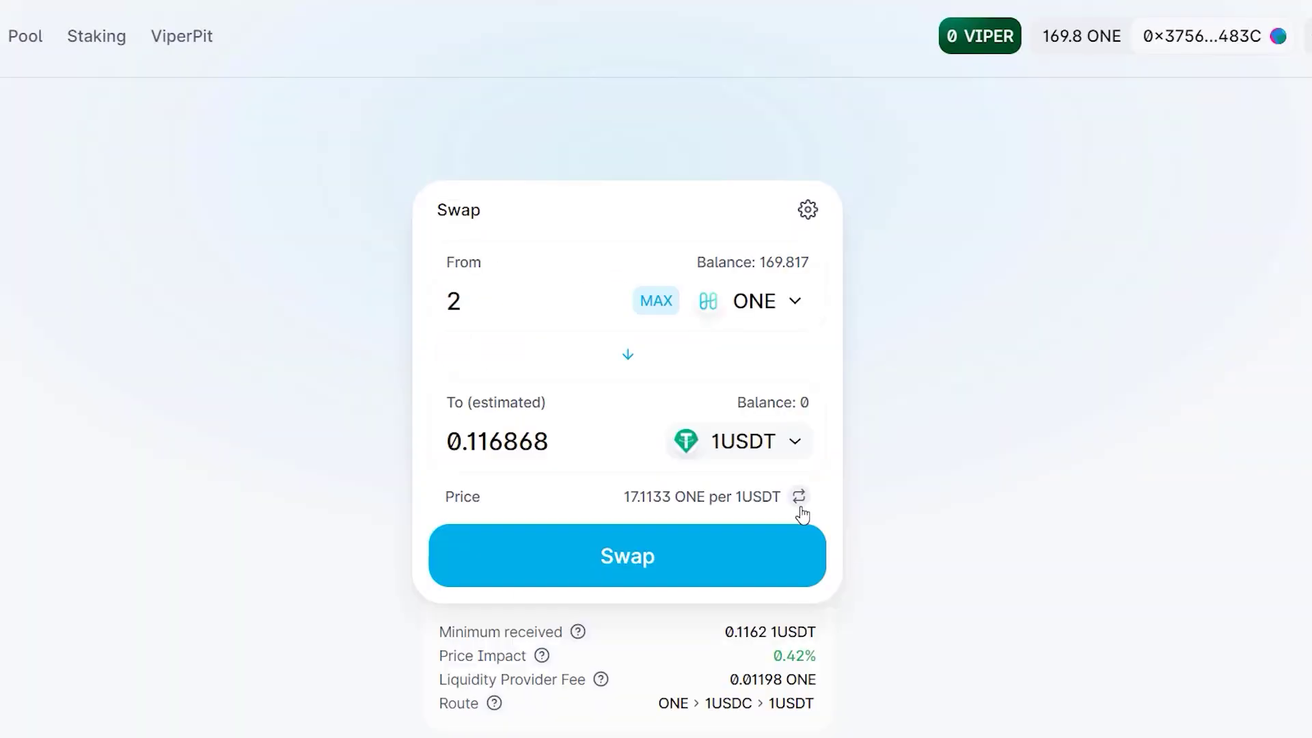
# - Swap 2 ONE for 0.116868 1USDT, approving in MetaMask and dismissing the notices
pyautogui.click(640, 567)
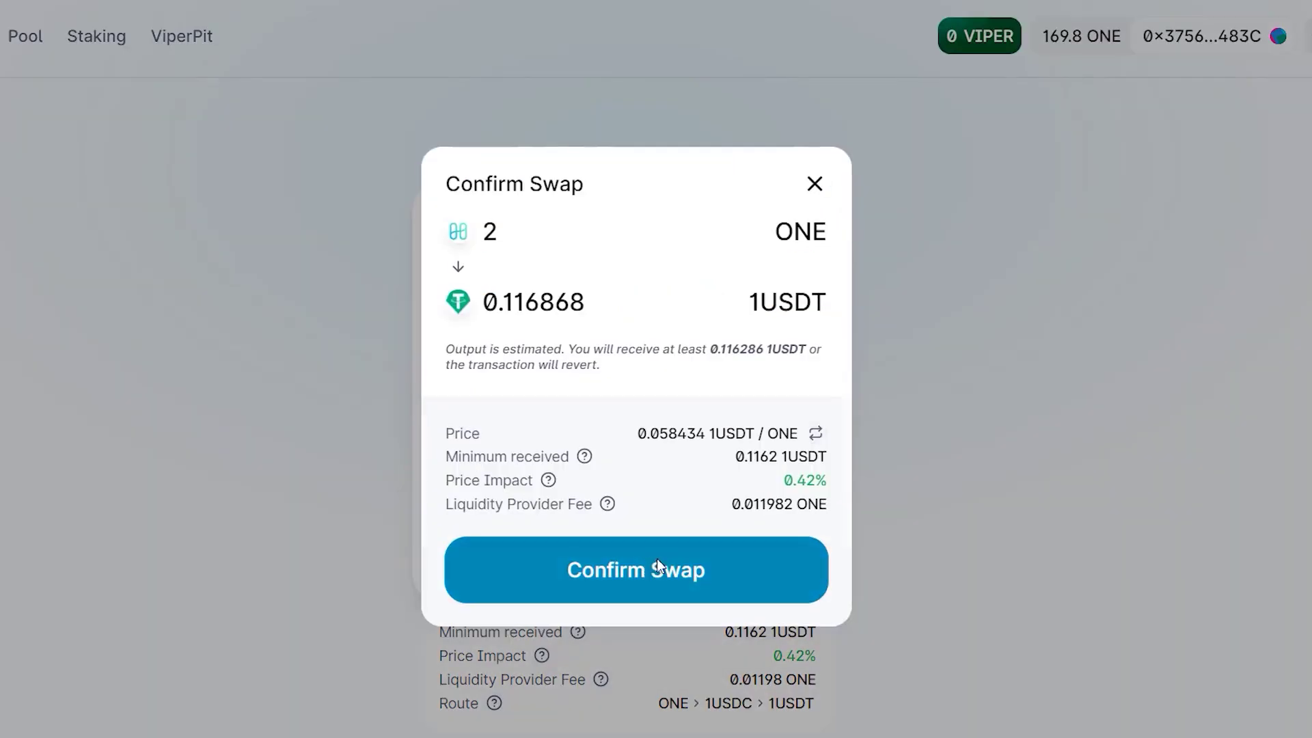
pyautogui.click(653, 567)
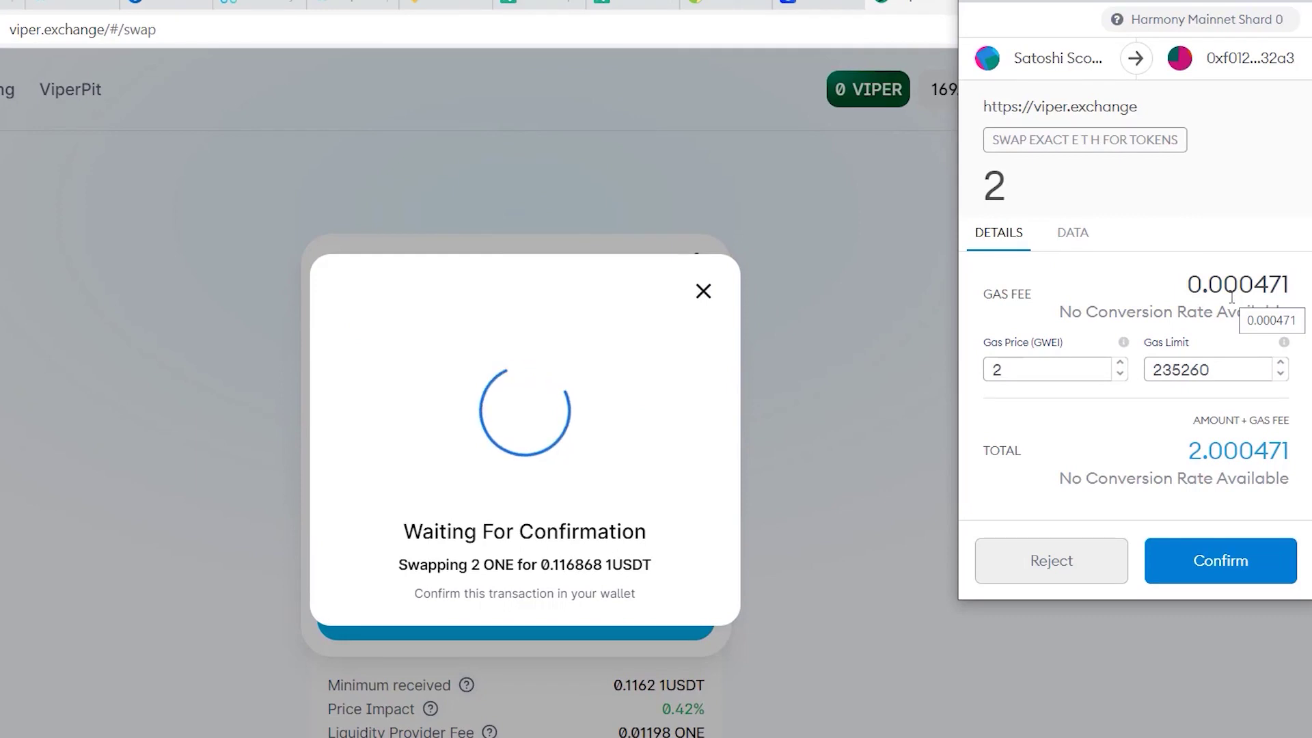
pyautogui.click(1202, 560)
pyautogui.click(587, 622)
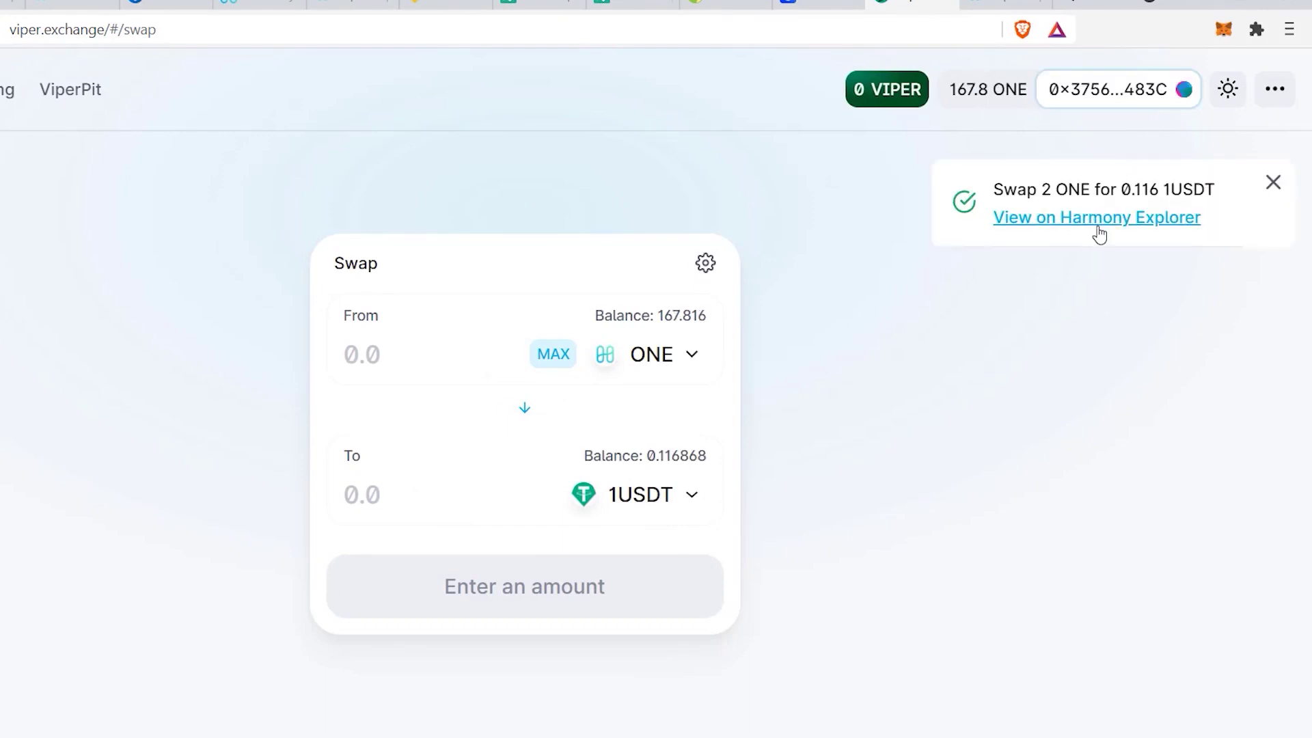
pyautogui.click(1099, 234)
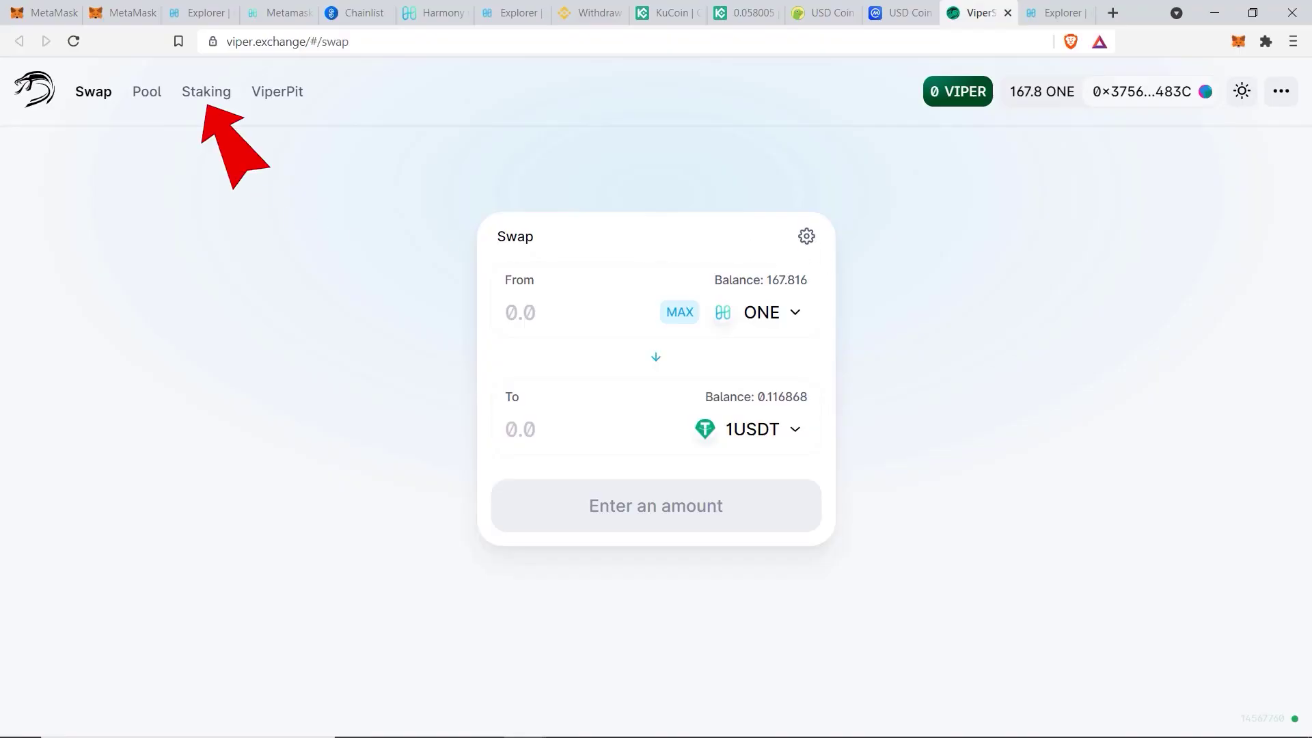
# - Browse ViperSwap's VIPER staking pool cards, reviewing their APR and reward allocation
pyautogui.click(216, 99)
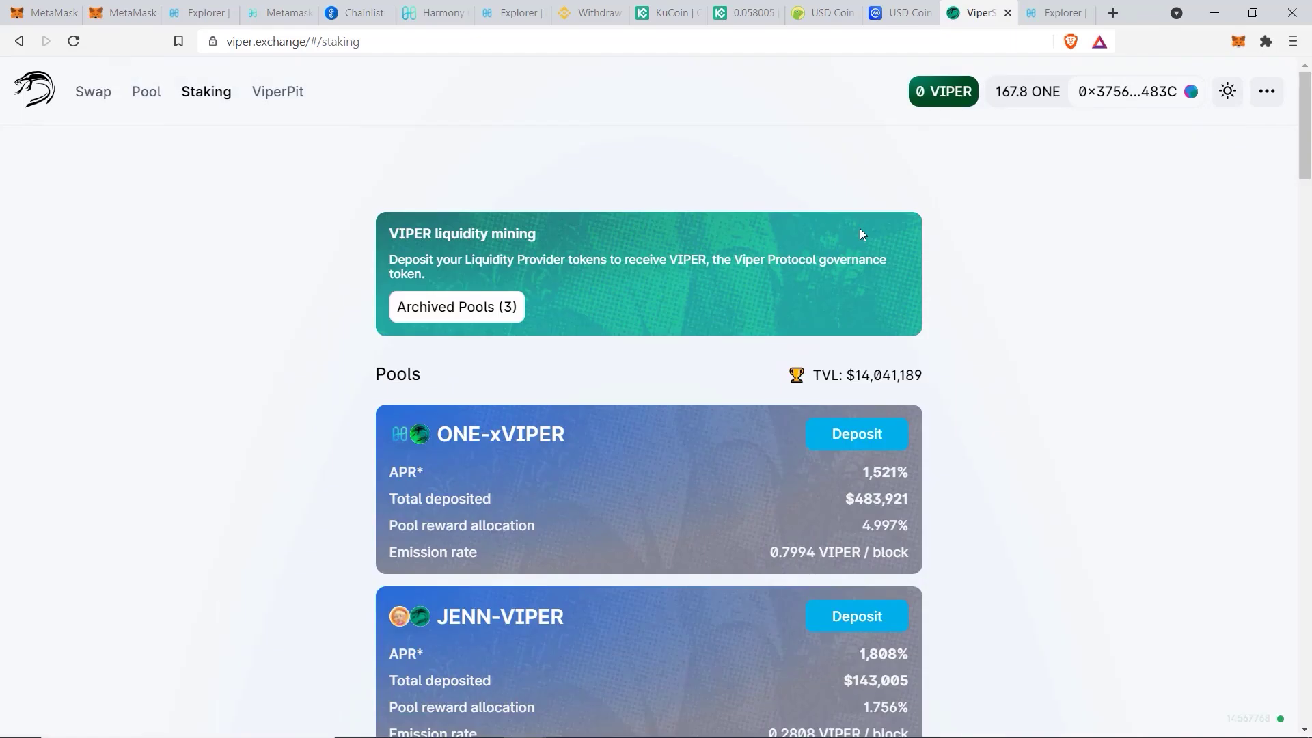
pyautogui.scroll(-2, 907, 273)
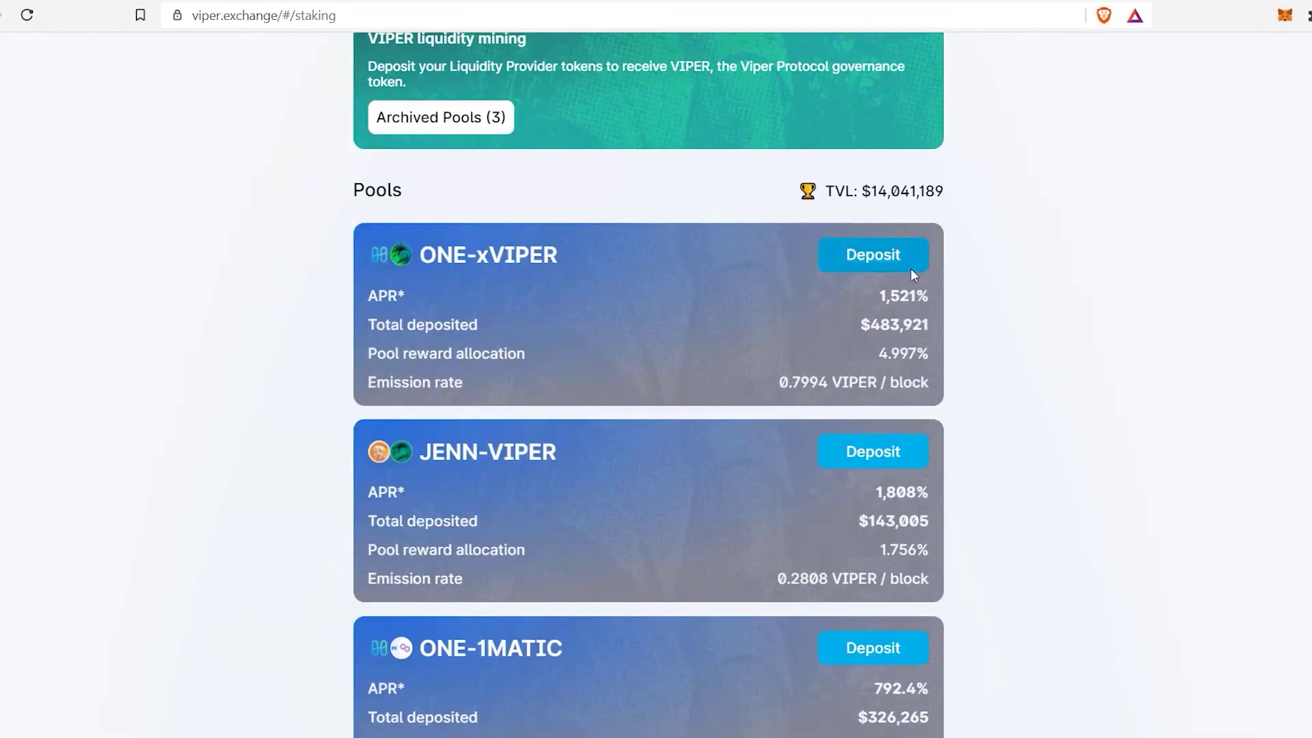
pyautogui.scroll(-3, 914, 274)
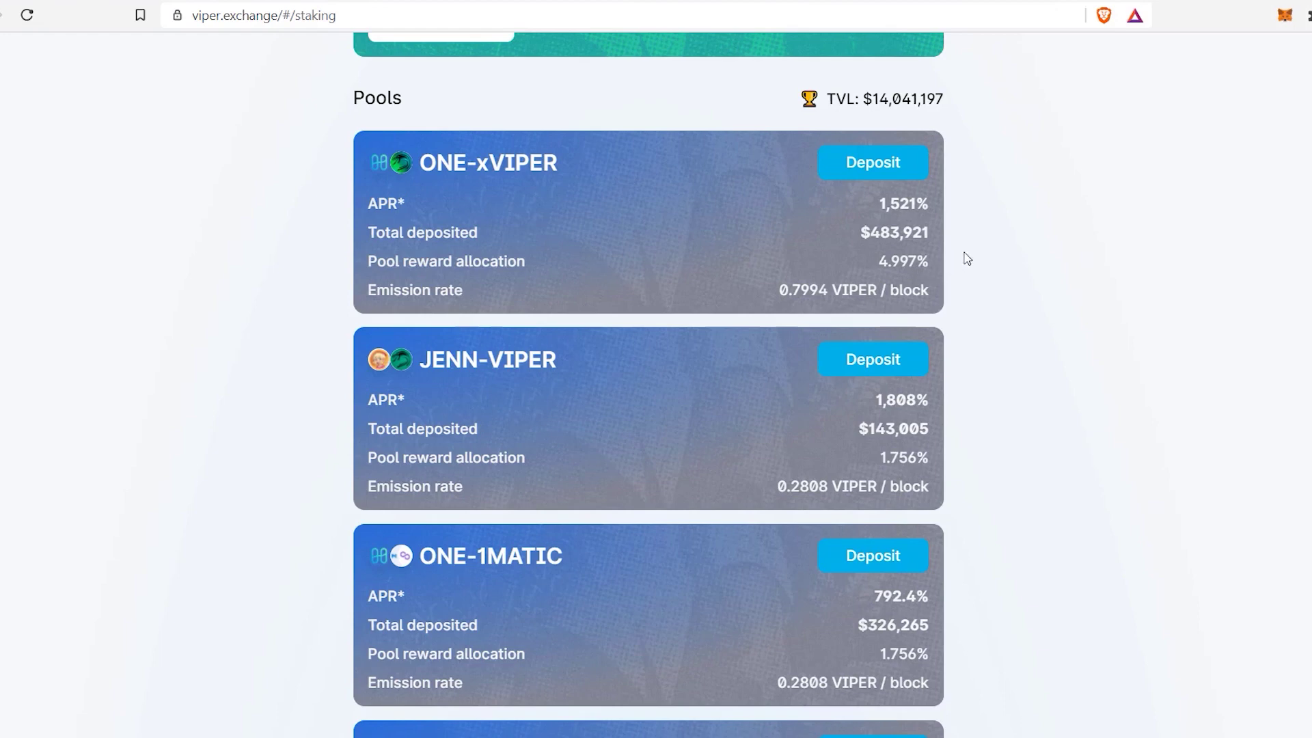
pyautogui.click(924, 264)
pyautogui.scroll(-15, 917, 268)
pyautogui.scroll(20, 920, 280)
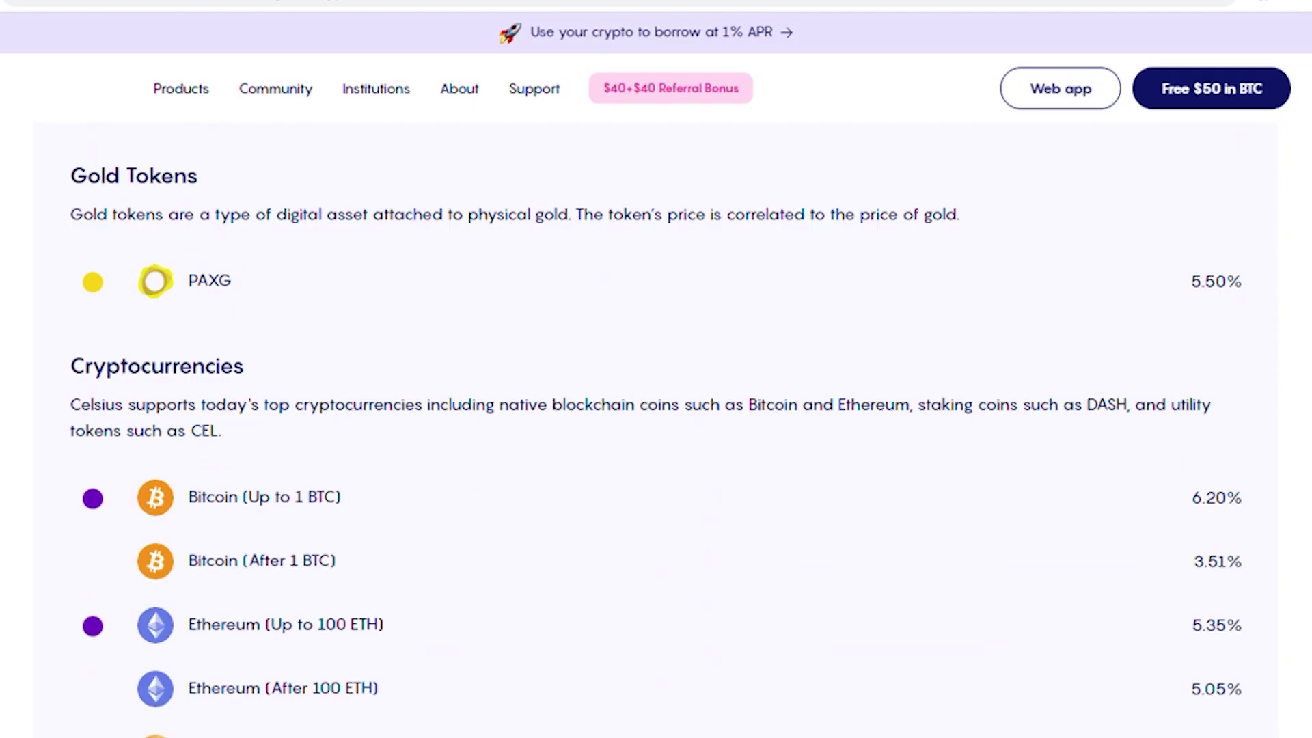
# - Scroll Celsius's crypto rates from Bitcoin to ZEC, seeing SNX 13.99%, MATIC 10.51%, DOT 8.86%
pyautogui.scroll(-2, 656, 410)
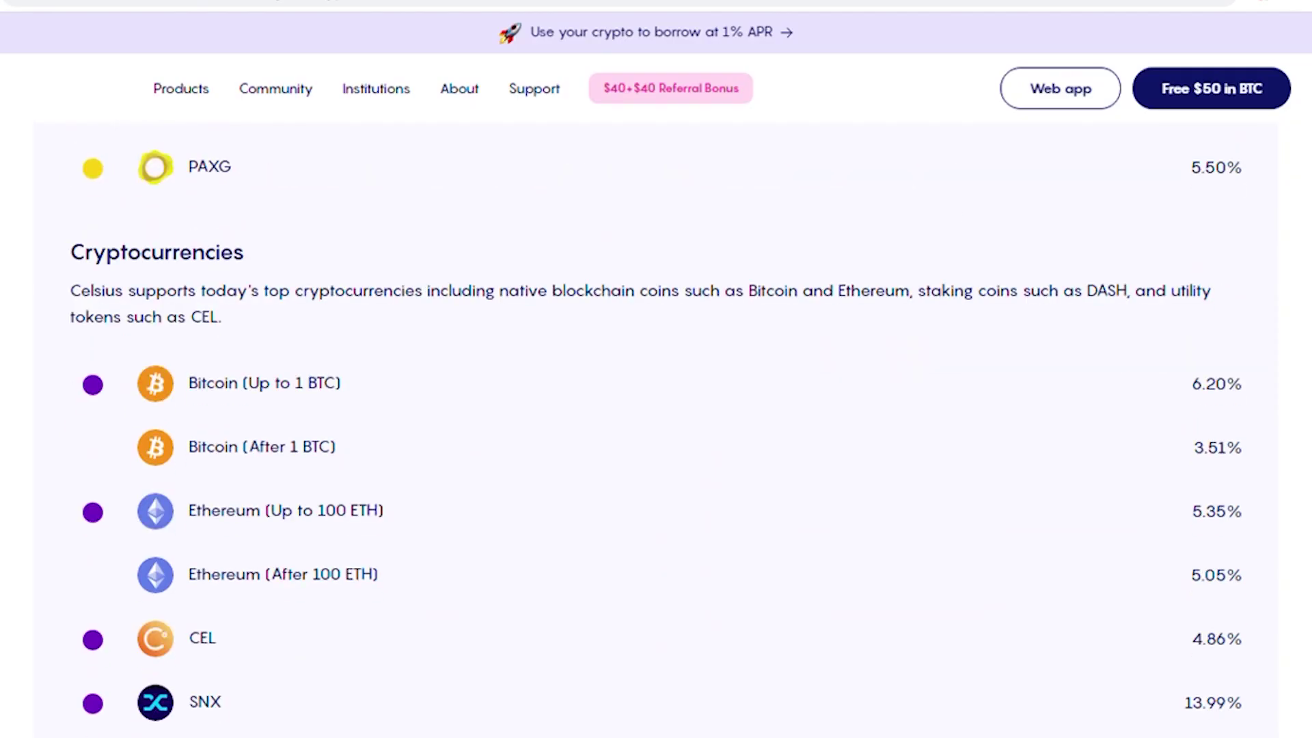
pyautogui.scroll(-4, 655, 410)
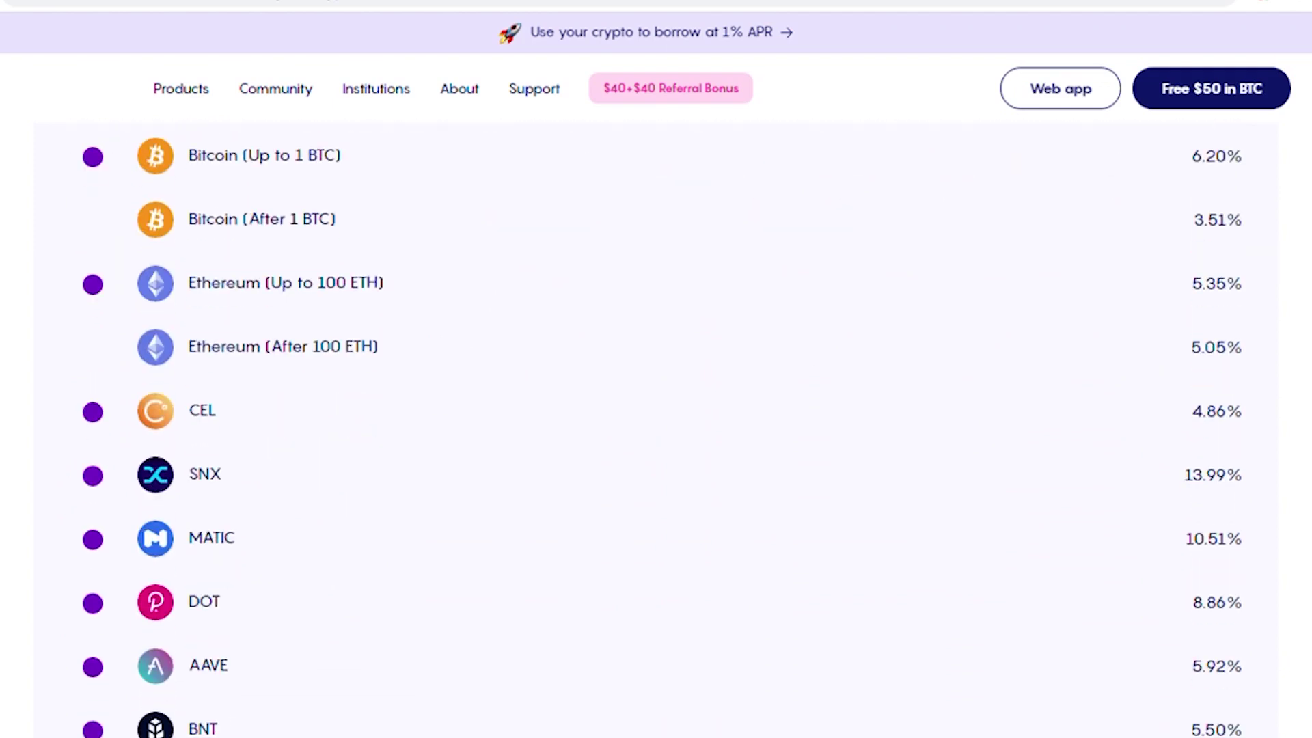
pyautogui.scroll(-2, 656, 410)
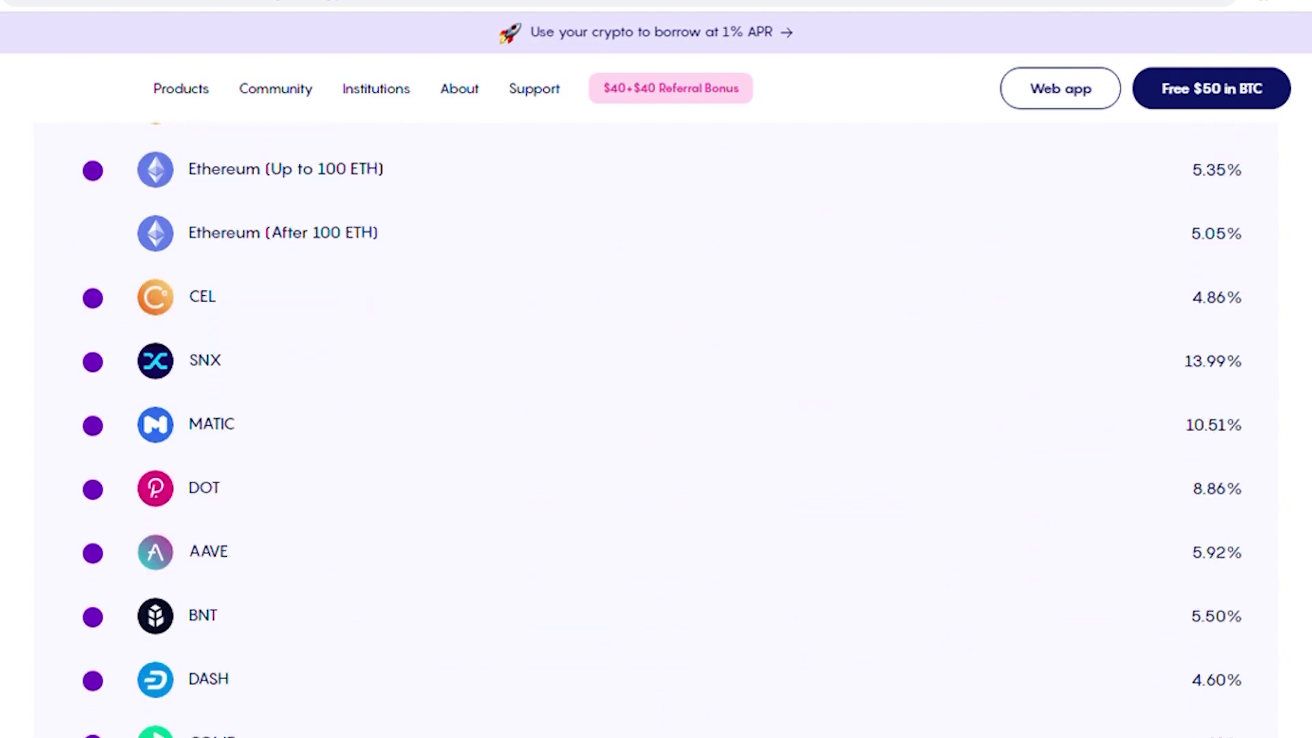
pyautogui.scroll(-4, 656, 409)
pyautogui.scroll(-4, 656, 409)
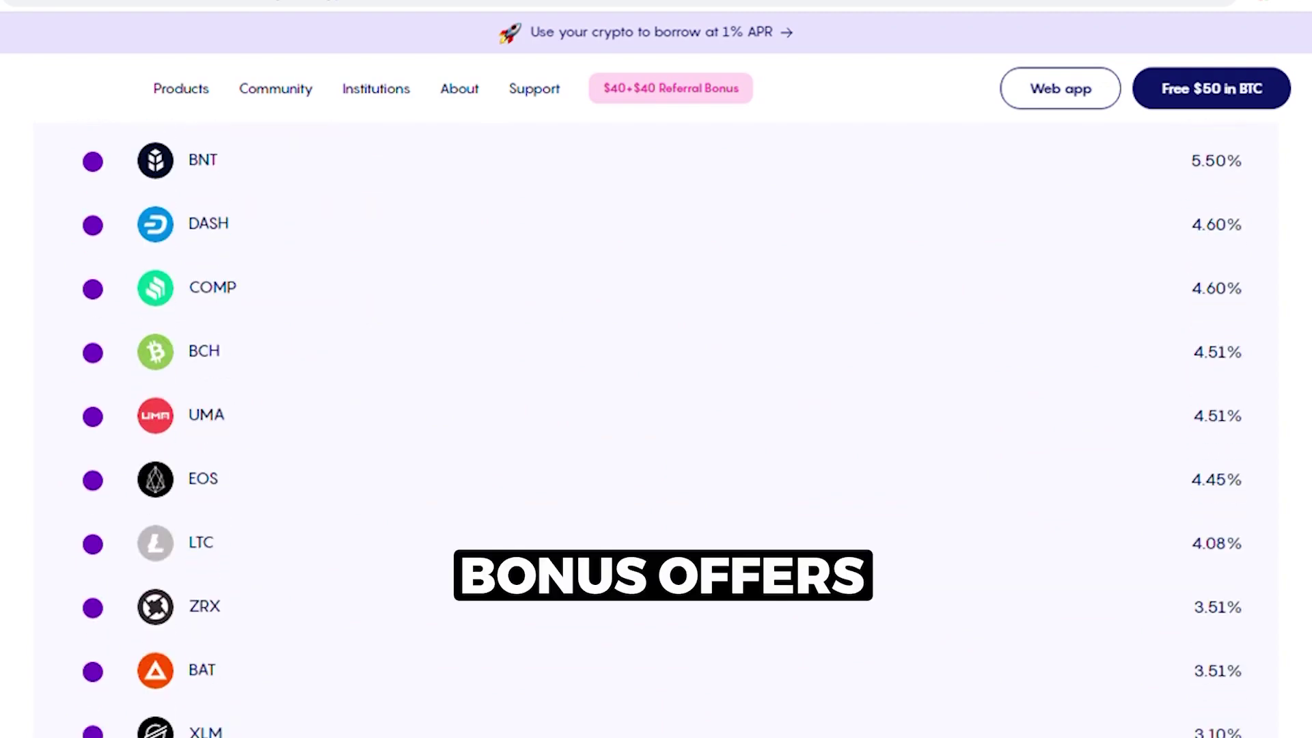
pyautogui.scroll(-8, 655, 410)
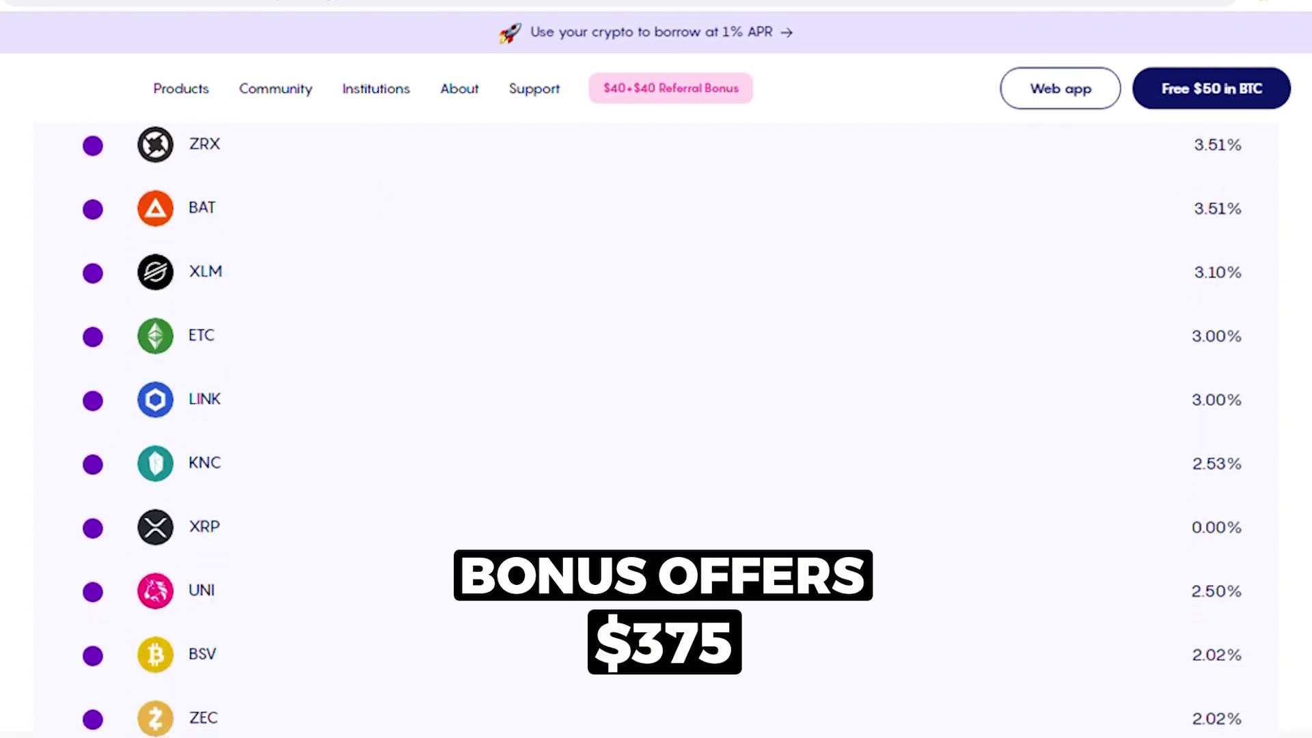